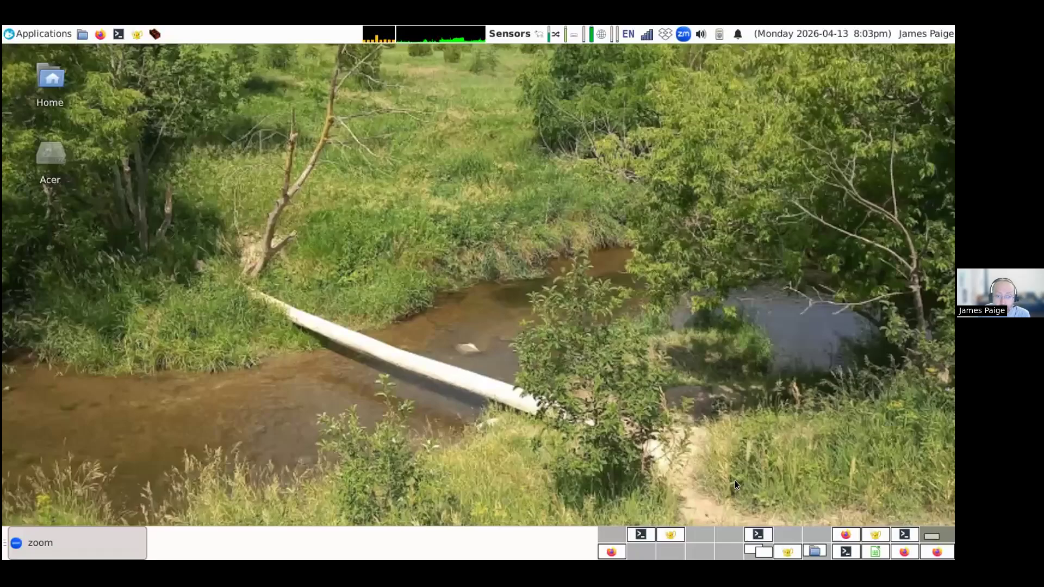
Step: Switch to the terminal and rerun ./ohrrpgce-custom with ~/src/ohr/games/hamstermath/hamstermath.rpgdir
{"action": "left_click", "coordinate": [902, 530]}
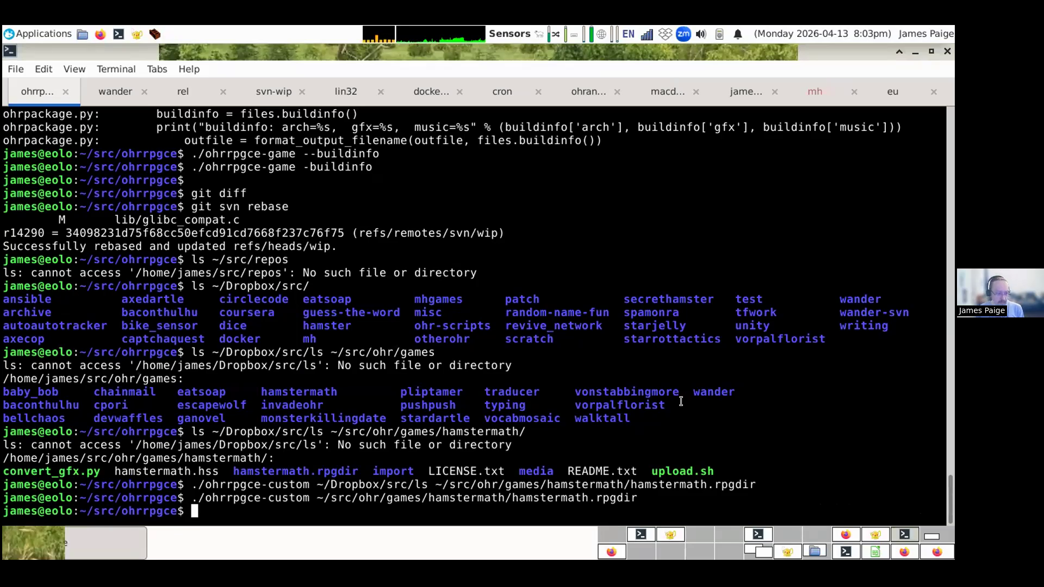
{"action": "key", "text": "Up"}
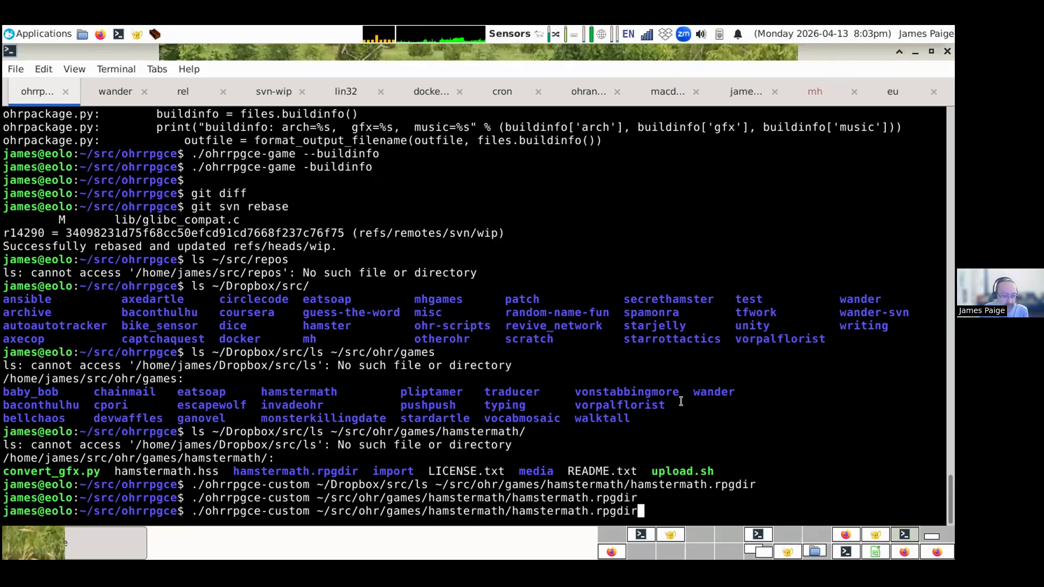
{"action": "key", "text": "Return"}
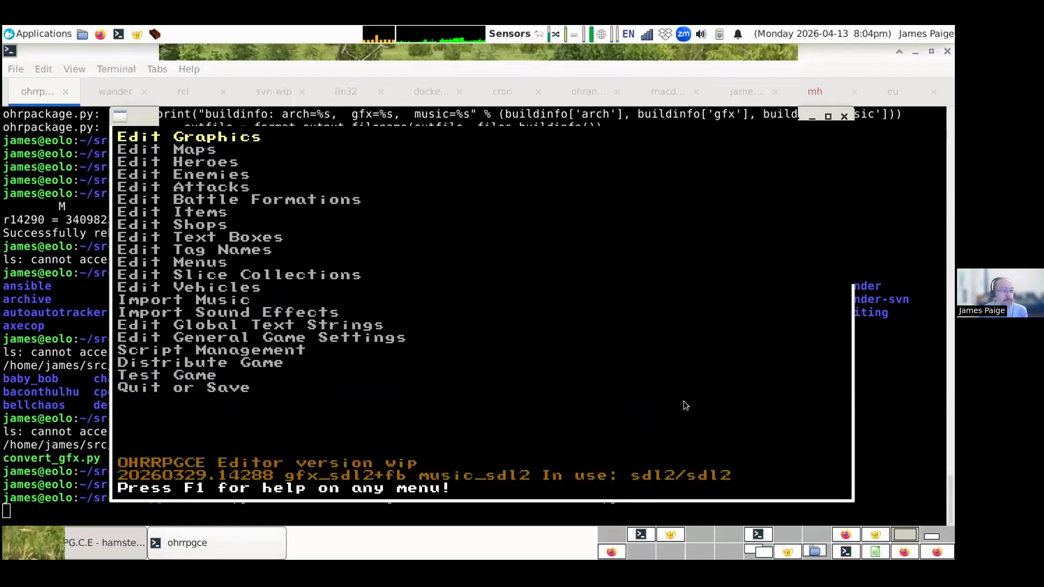
Step: Test the game past its title screen, close the test window and dismiss the live preview notice
{"action": "key", "text": "Up"}
{"action": "key", "text": "Up"}
{"action": "key", "text": "Return"}
{"action": "key", "text": "Return"}
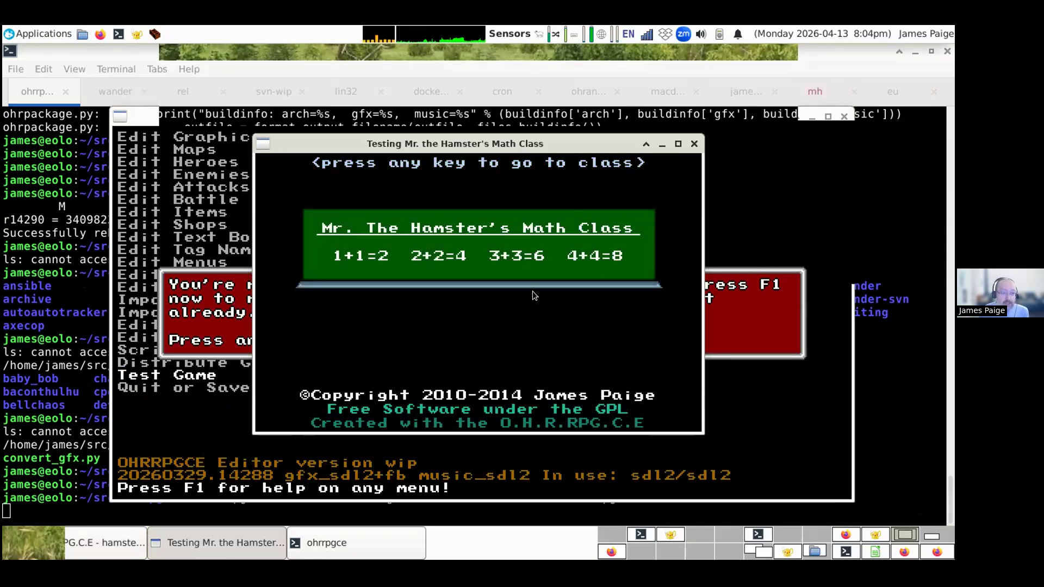
{"action": "key", "text": "Return"}
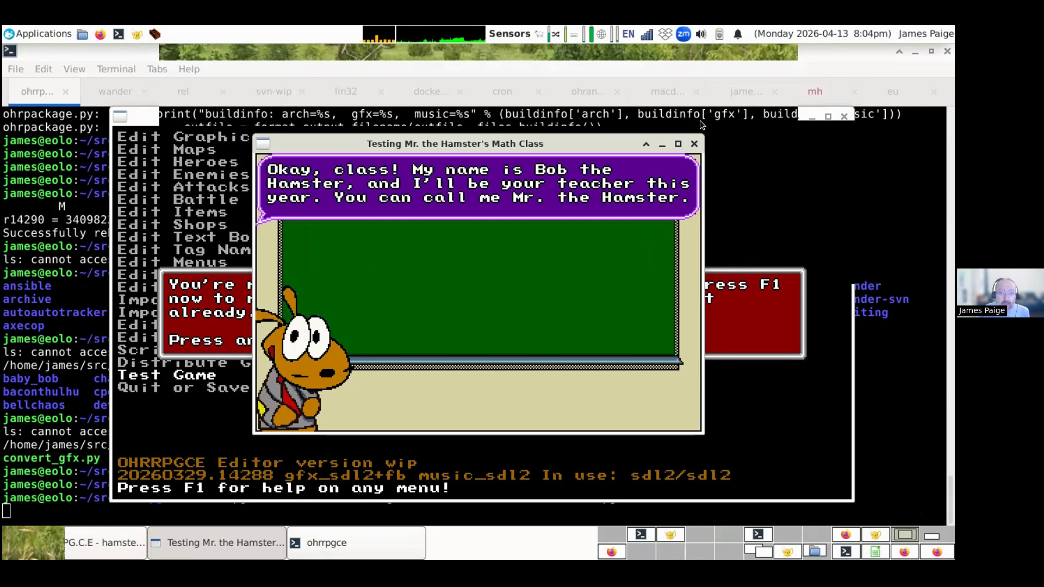
{"action": "left_click", "coordinate": [694, 143]}
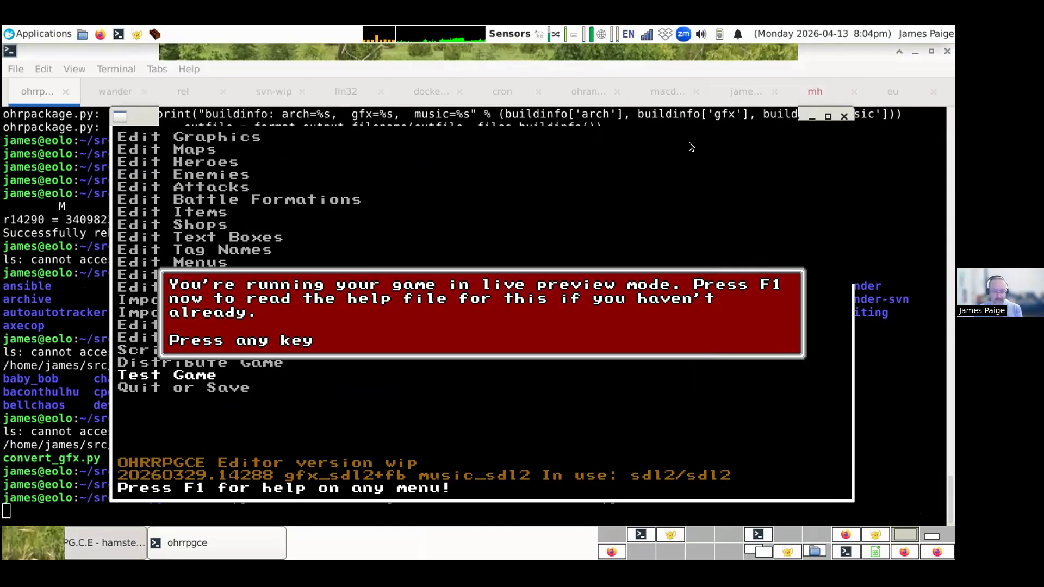
{"action": "left_click", "coordinate": [246, 403]}
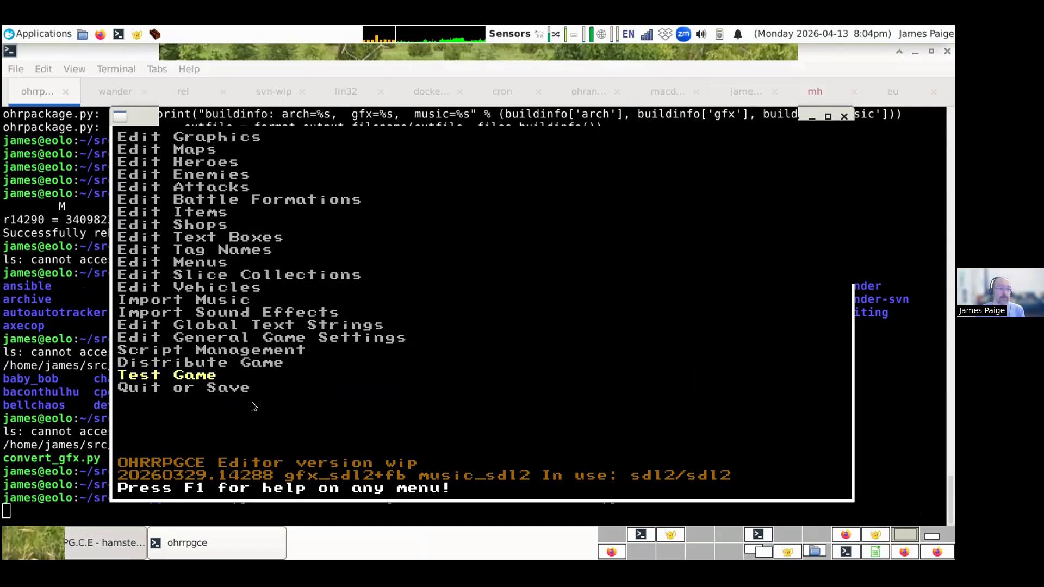
Step: Open the Distribute Game options for hamstermath.rpgdir
{"action": "key", "text": "Up"}
{"action": "key", "text": "Up"}
{"action": "key", "text": "Down"}
{"action": "key", "text": "Return"}
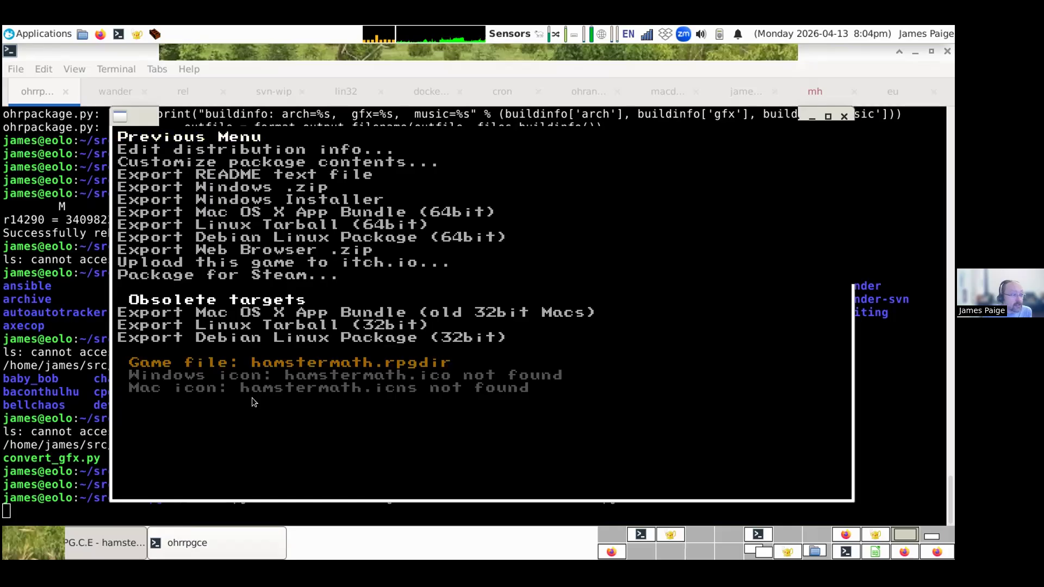
Step: Open the settings for uploading this game to itch.io
{"action": "key", "text": "Down"}
{"action": "key", "text": "Down"}
{"action": "key", "text": "Down"}
{"action": "key", "text": "Down"}
{"action": "key", "text": "Down"}
{"action": "key", "text": "Down"}
{"action": "key", "text": "Down"}
{"action": "key", "text": "Down"}
{"action": "key", "text": "Down"}
{"action": "key", "text": "Down"}
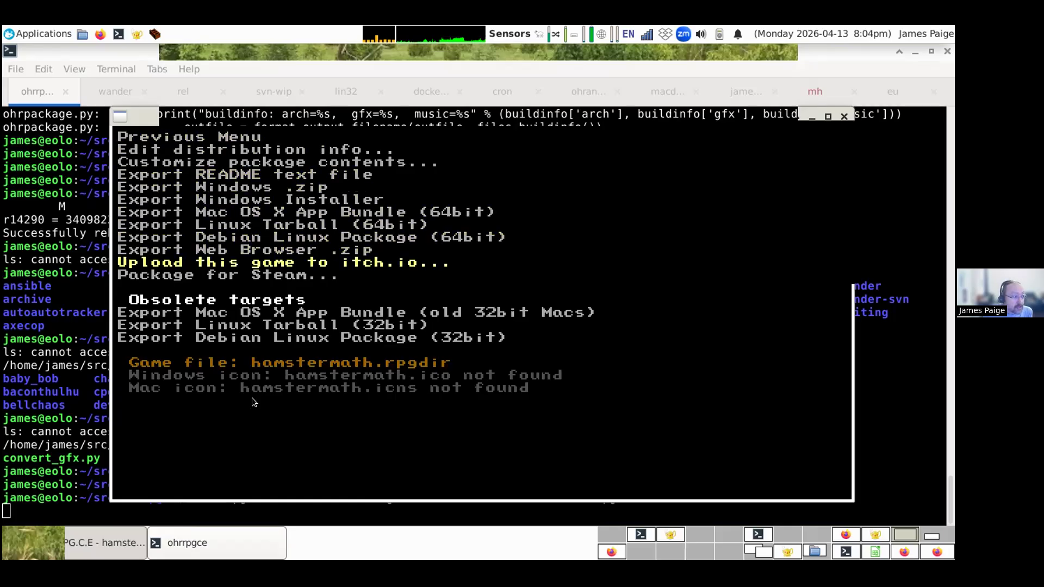
{"action": "key", "text": "Return"}
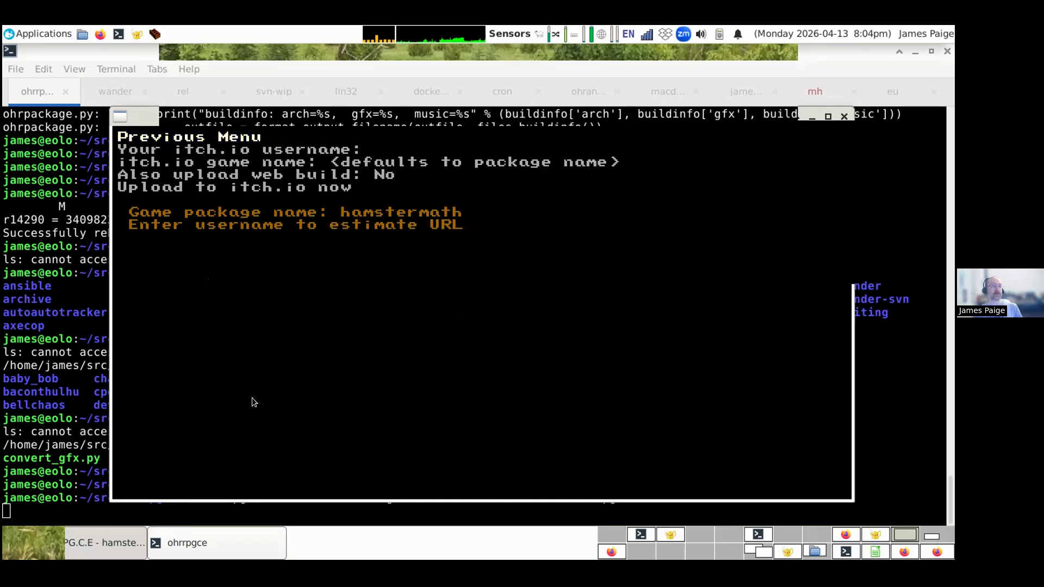
Step: Select the itch.io username setting, switch to Firefox and open the account's own itch.io profile page
{"action": "key", "text": "Down"}
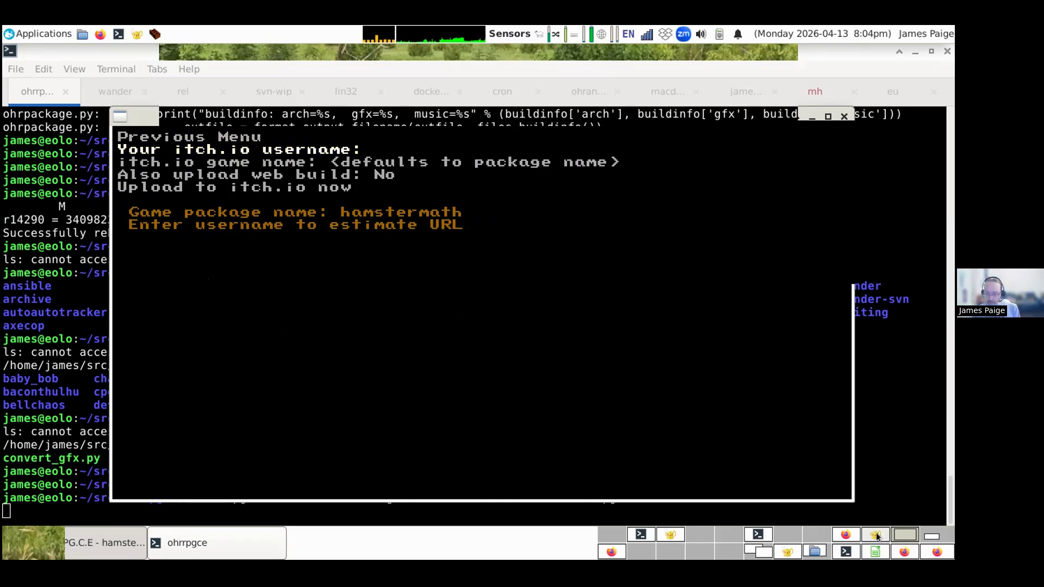
{"action": "left_click", "coordinate": [846, 535]}
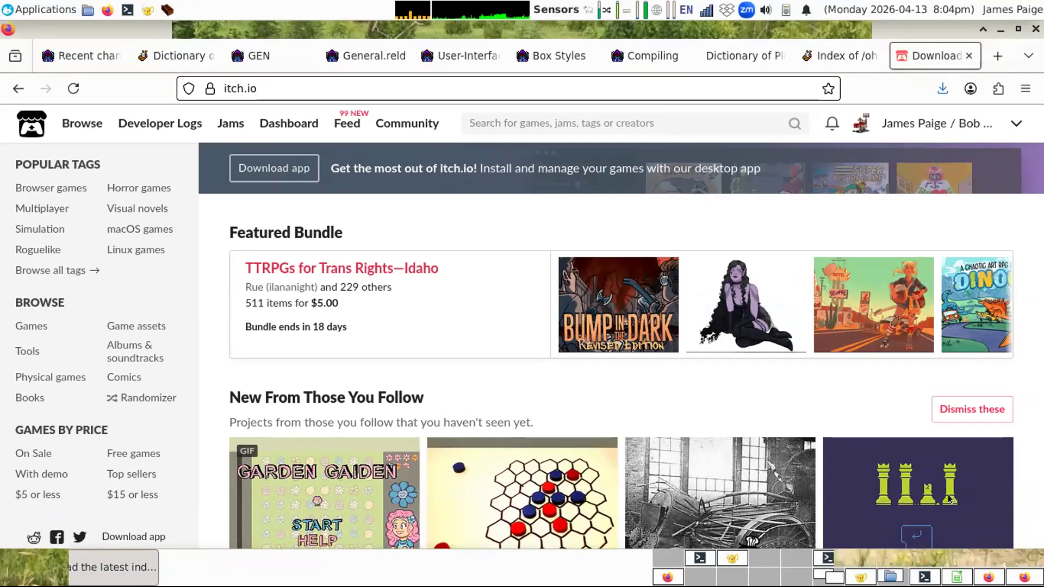
{"action": "left_click", "coordinate": [939, 123]}
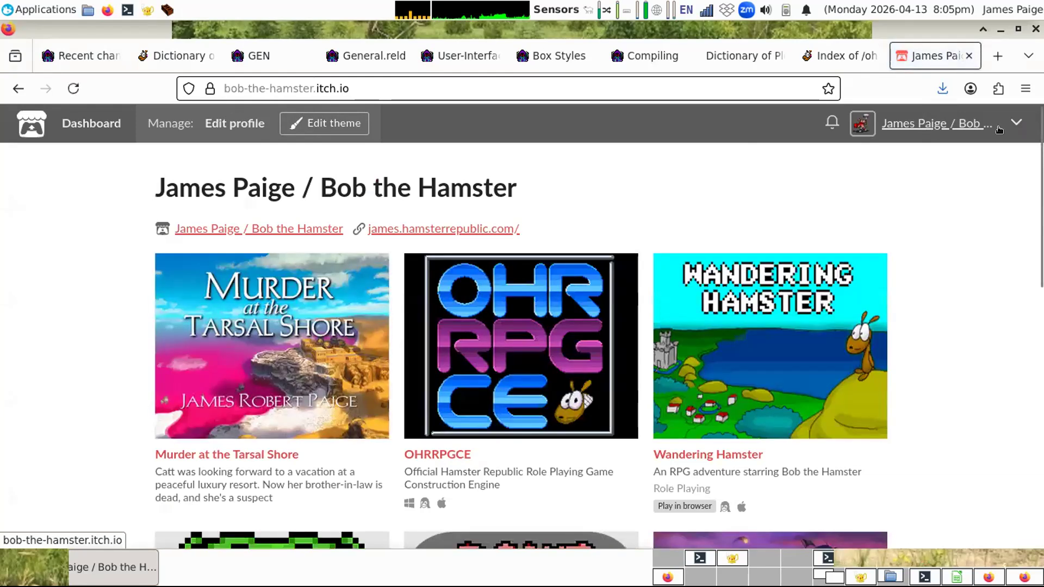
{"action": "left_click", "coordinate": [1018, 122]}
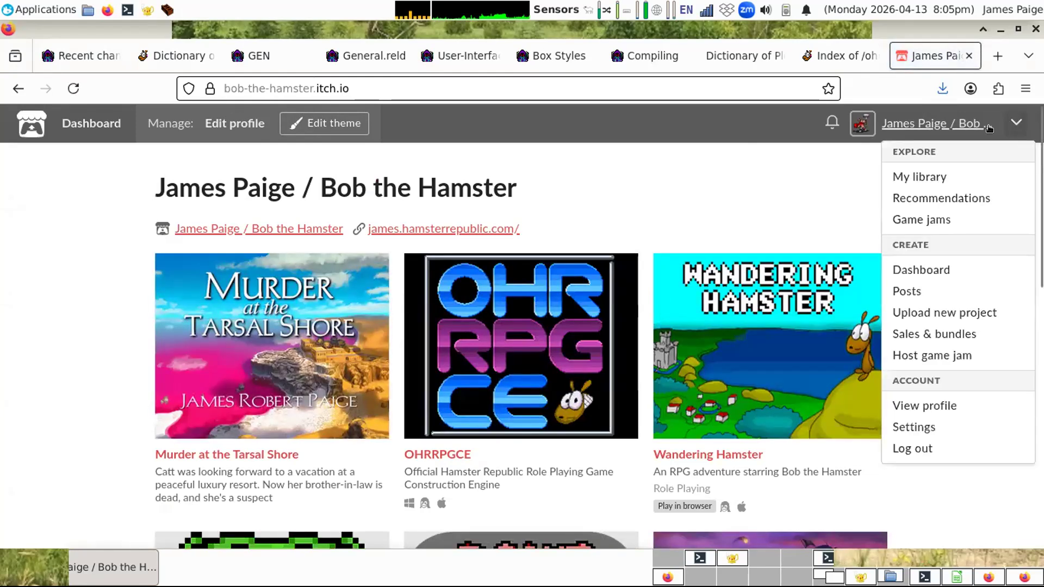
{"action": "left_click", "coordinate": [937, 268]}
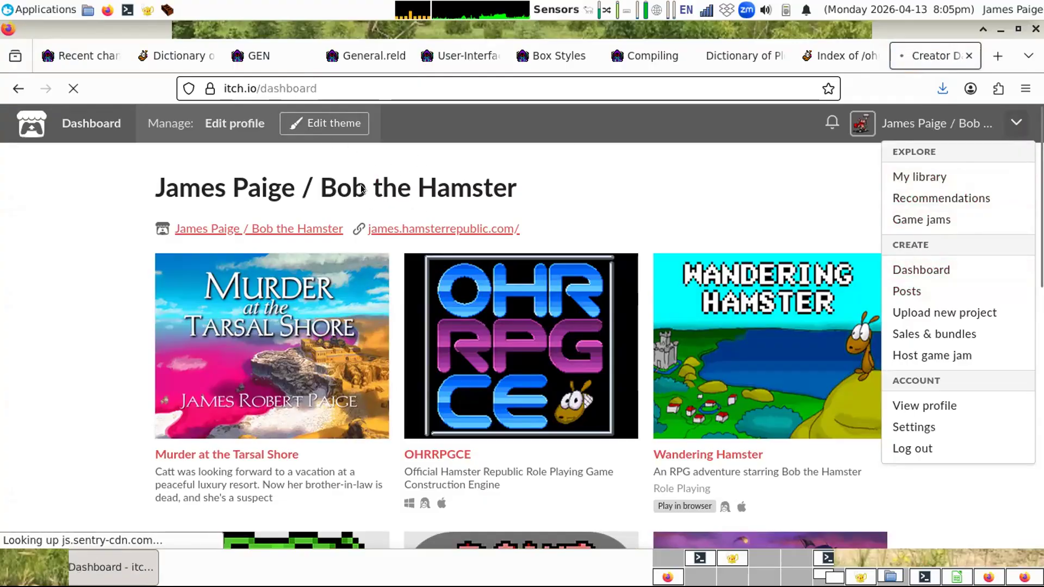
{"action": "left_click", "coordinate": [18, 88]}
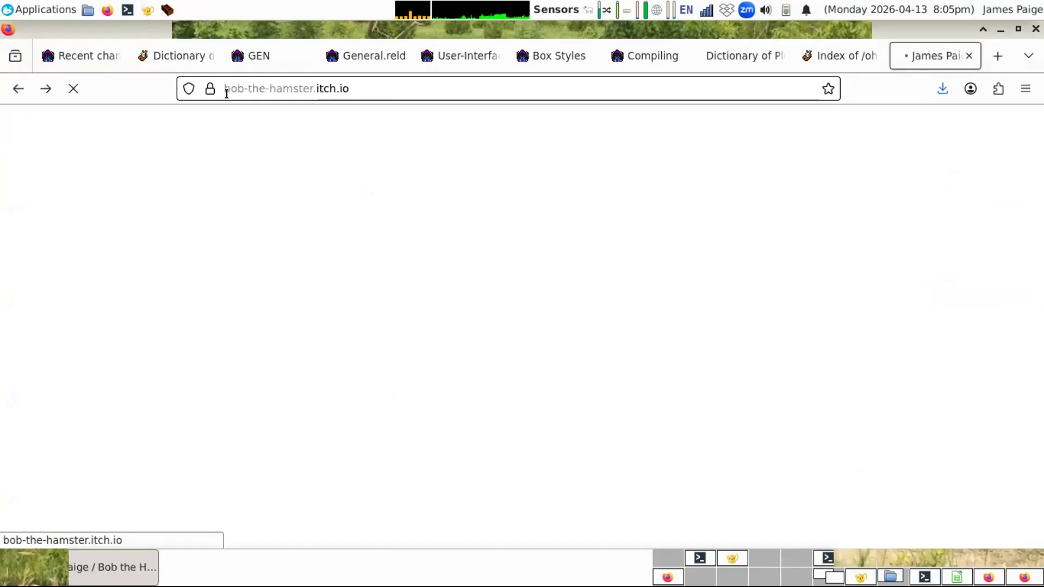
Step: Copy the account name from the profile page's web address and enter it as the itch.io username in the OHRRPGCE editor
{"action": "left_click_drag", "start_coordinate": [314, 88], "coordinate": [209, 76]}
{"action": "key", "text": "ctrl+c"}
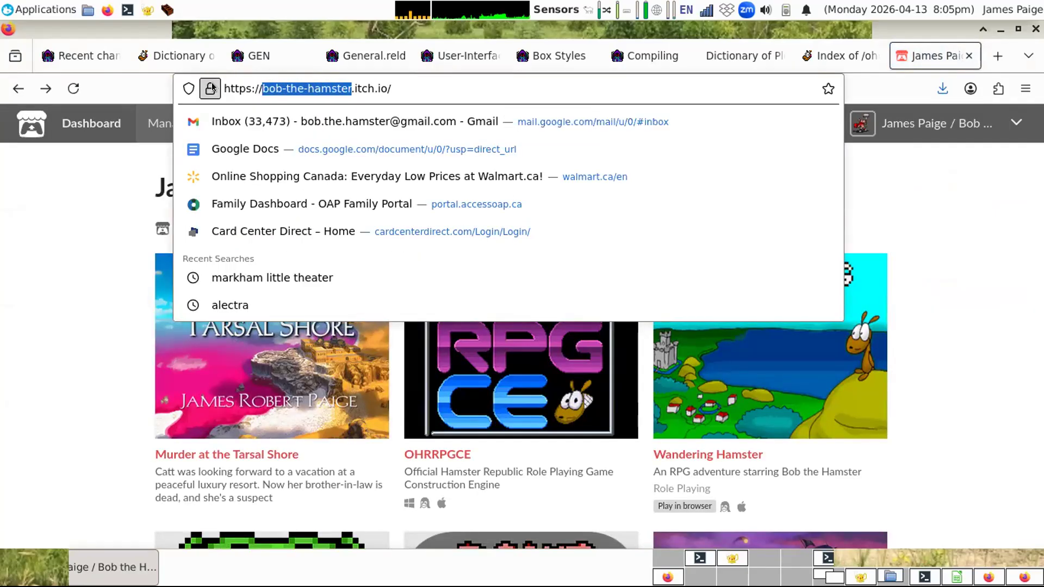
{"action": "left_click", "coordinate": [984, 561]}
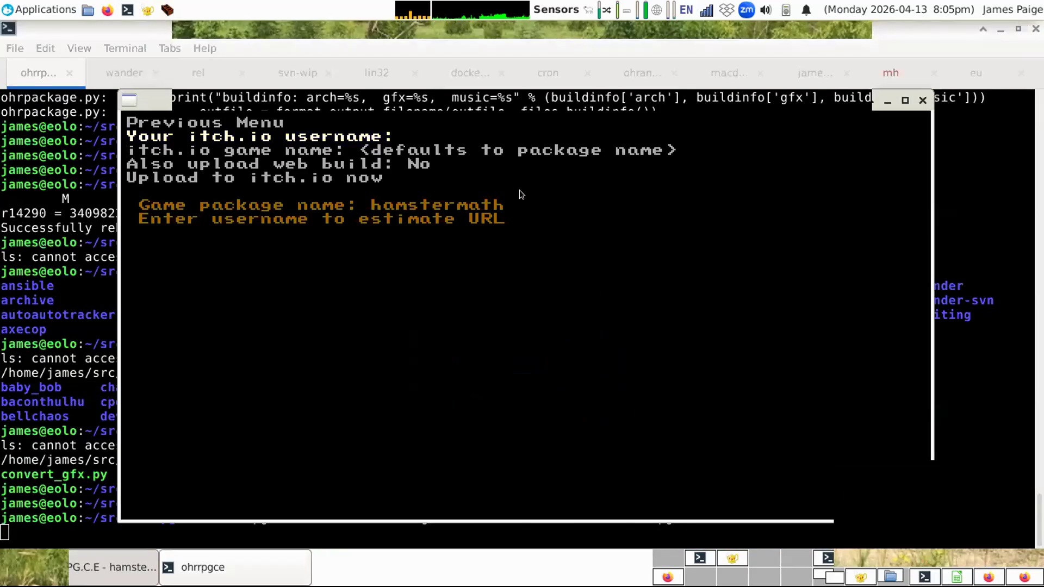
{"action": "key", "text": "ctrl+v"}
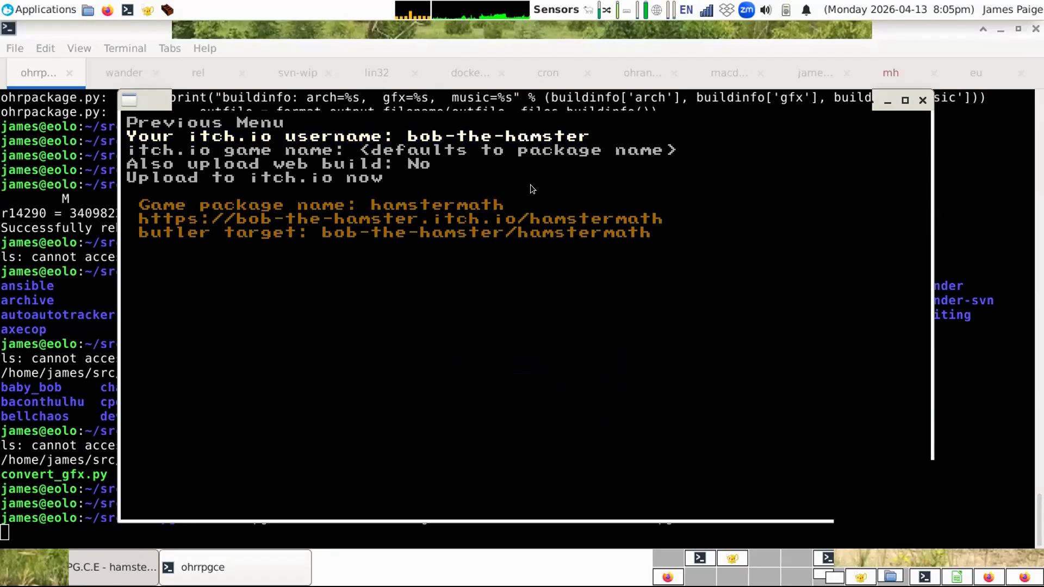
Step: Select the itch.io game name setting, return to Firefox and start a new project from the itch.io creator dashboard
{"action": "key", "text": "Down"}
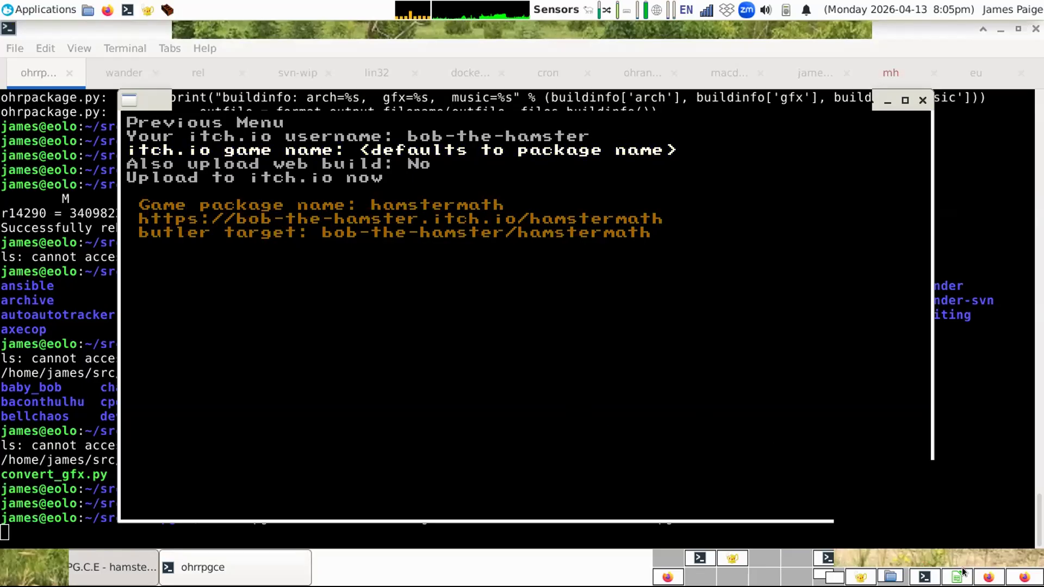
{"action": "left_click", "coordinate": [988, 577]}
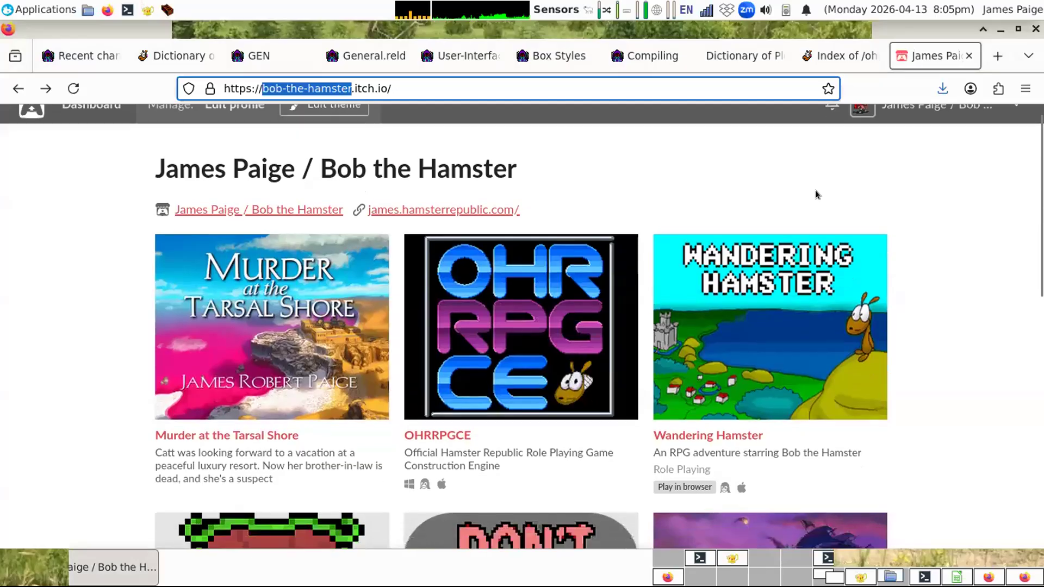
{"action": "scroll", "coordinate": [815, 193], "scroll_direction": "down", "scroll_amount": 3}
{"action": "scroll", "coordinate": [816, 192], "scroll_direction": "up", "scroll_amount": 3}
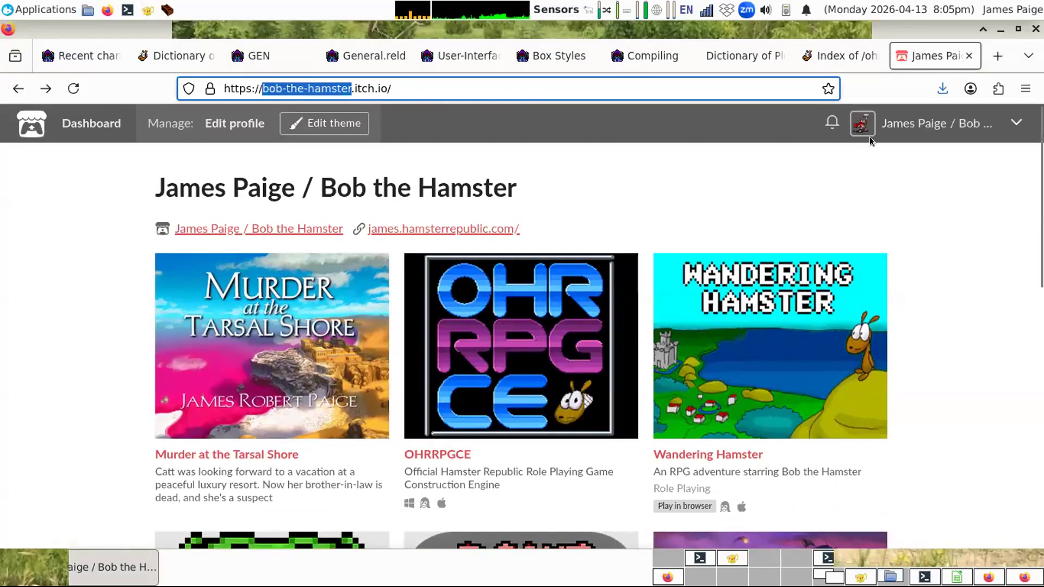
{"action": "left_click", "coordinate": [1017, 123]}
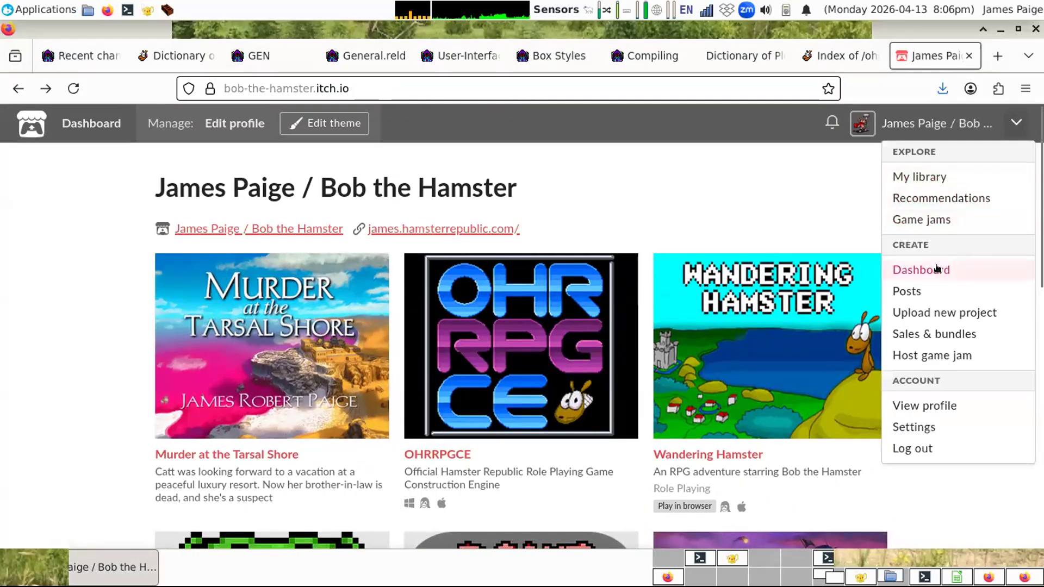
{"action": "left_click", "coordinate": [930, 271]}
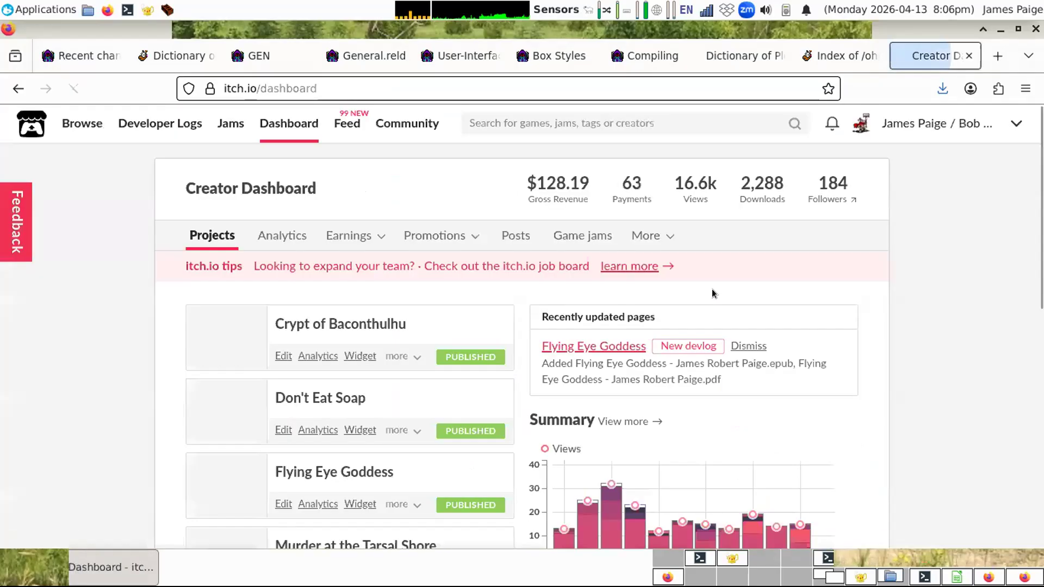
{"action": "scroll", "coordinate": [392, 322], "scroll_direction": "down", "scroll_amount": 8}
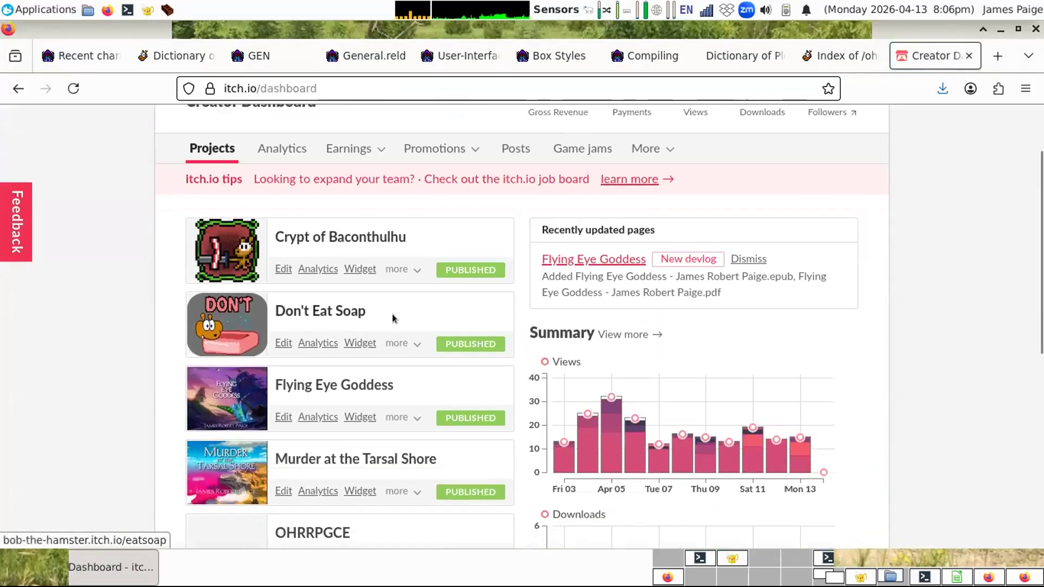
{"action": "left_click", "coordinate": [244, 371]}
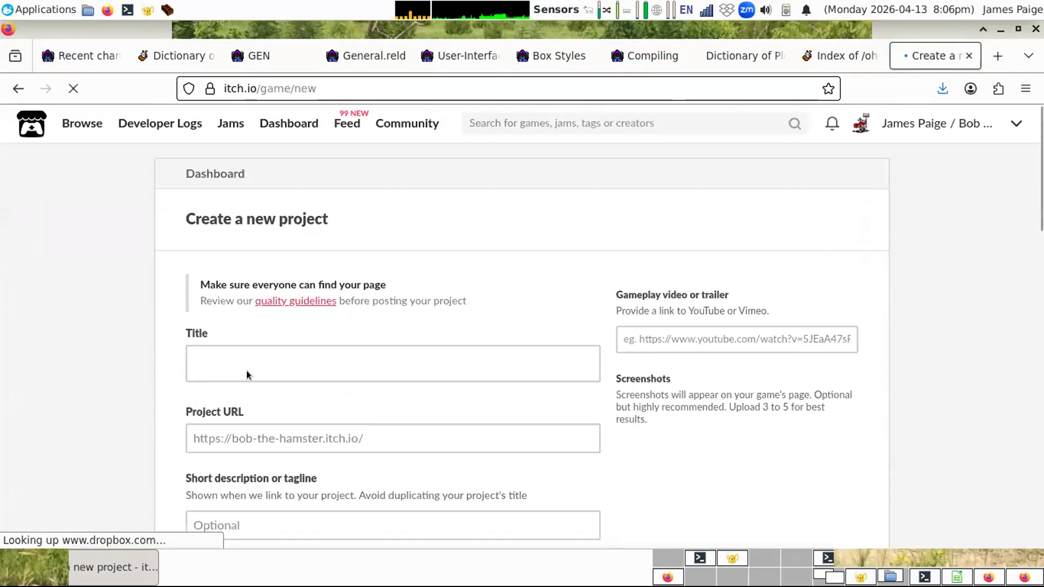
Step: Title the new project "Mr The Hamster's Math Class"
{"action": "scroll", "coordinate": [245, 367], "scroll_direction": "down", "scroll_amount": 3}
{"action": "left_click", "coordinate": [221, 269]}
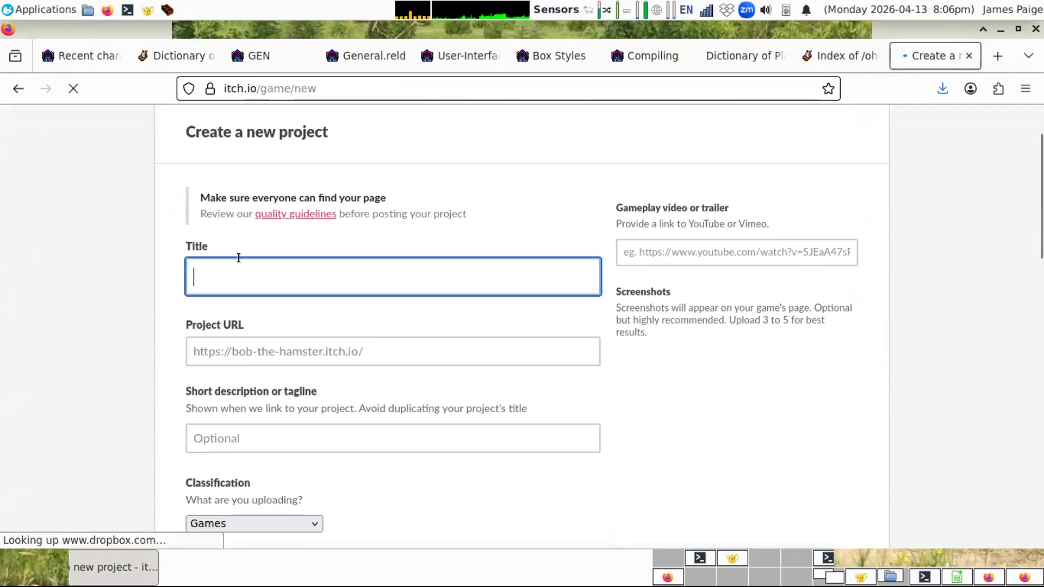
{"action": "type", "text": "Mr The"}
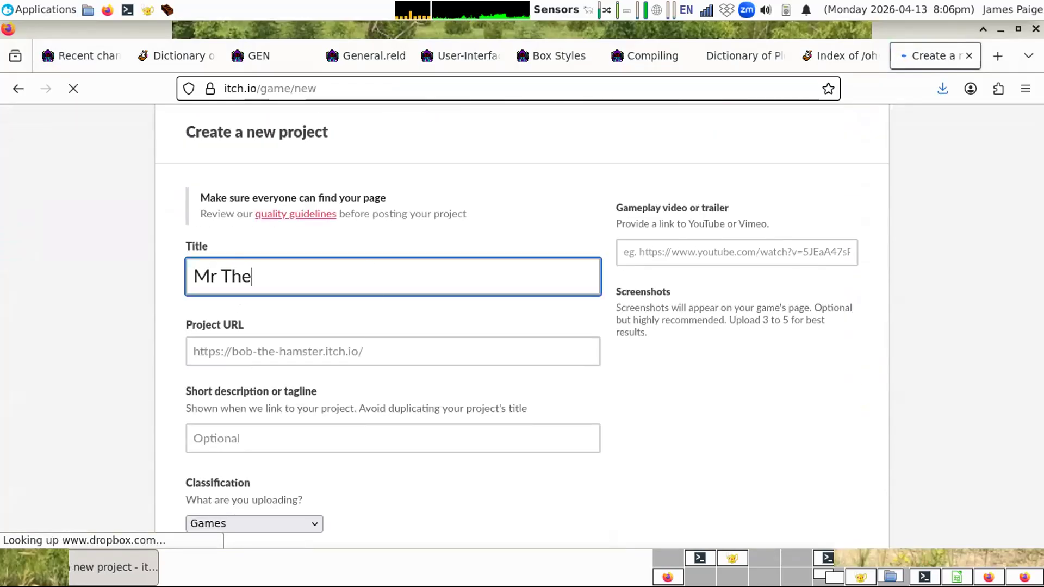
{"action": "type", "text": " Hamster"}
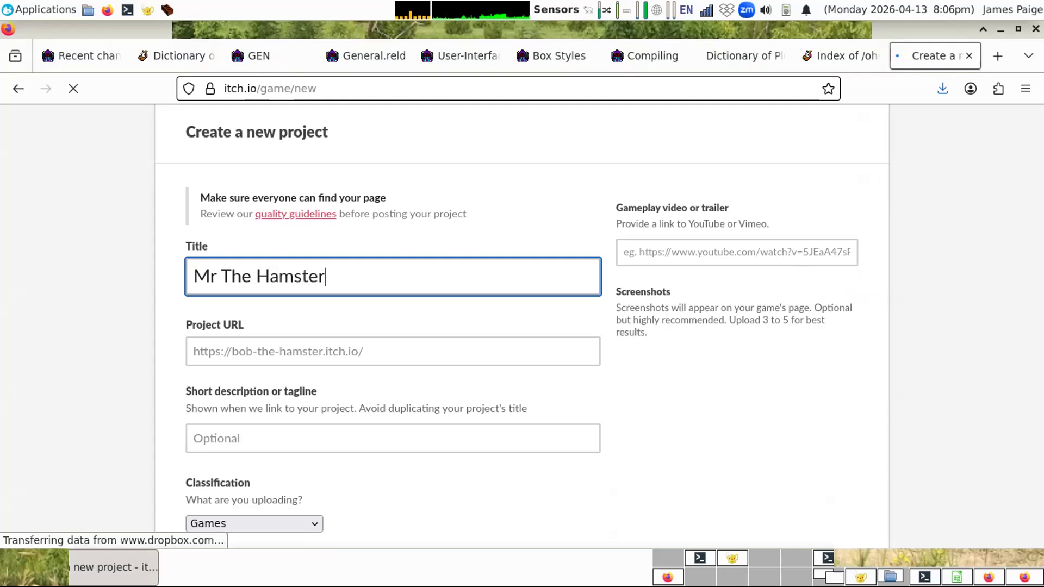
{"action": "type", "text": "'s Math Class"}
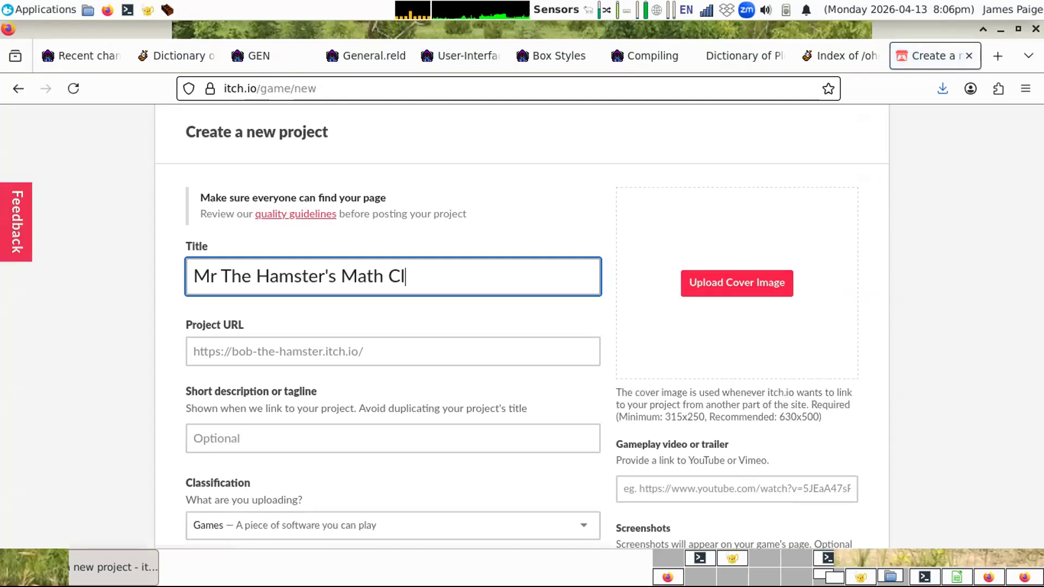
{"action": "key", "text": "Right"}
{"action": "key", "text": "Right"}
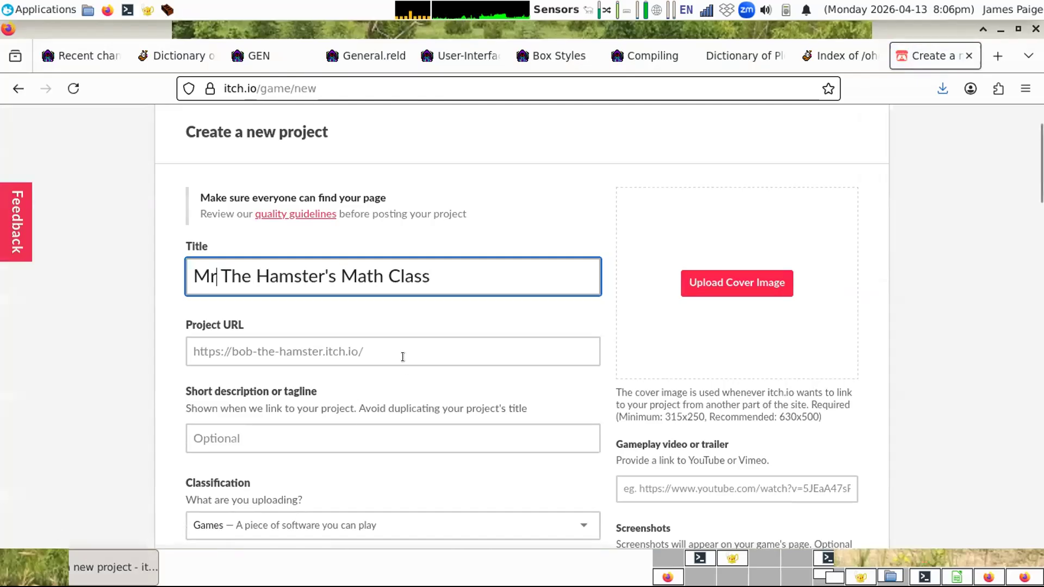
Step: Replace the suggested ending of the project URL with "hamstermath"
{"action": "left_click_drag", "start_coordinate": [403, 356], "coordinate": [385, 344]}
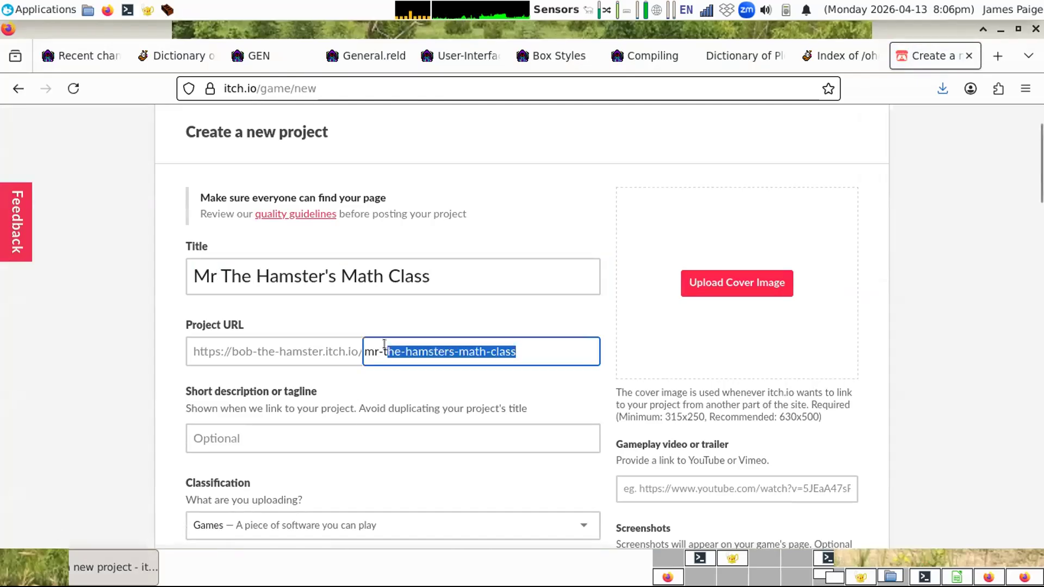
{"action": "left_click", "coordinate": [405, 377]}
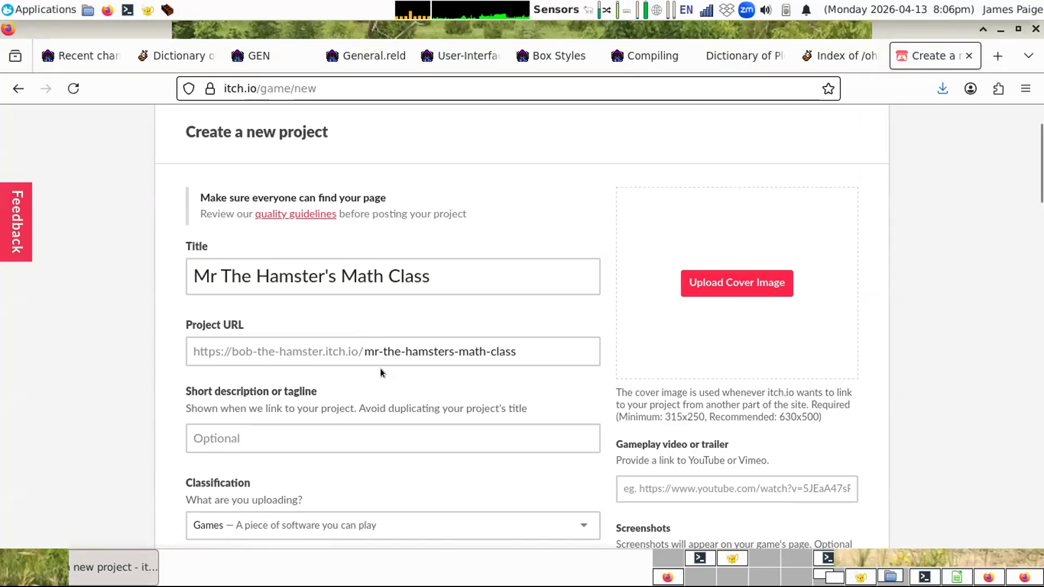
{"action": "scroll", "coordinate": [380, 367], "scroll_direction": "down", "scroll_amount": 3}
{"action": "scroll", "coordinate": [380, 368], "scroll_direction": "up", "scroll_amount": 3}
{"action": "left_click", "coordinate": [364, 348]}
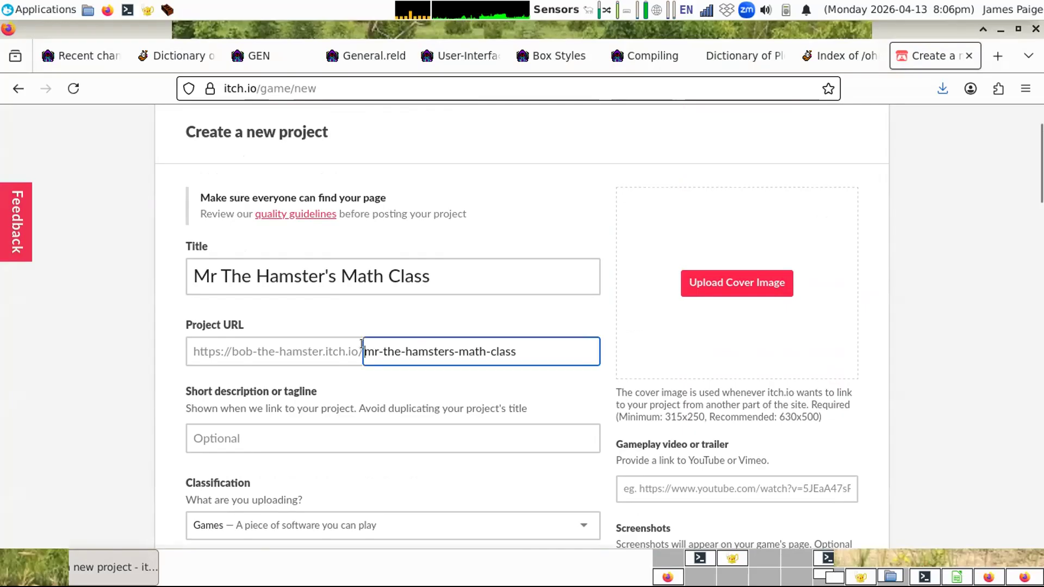
{"action": "triple_click", "coordinate": [557, 350]}
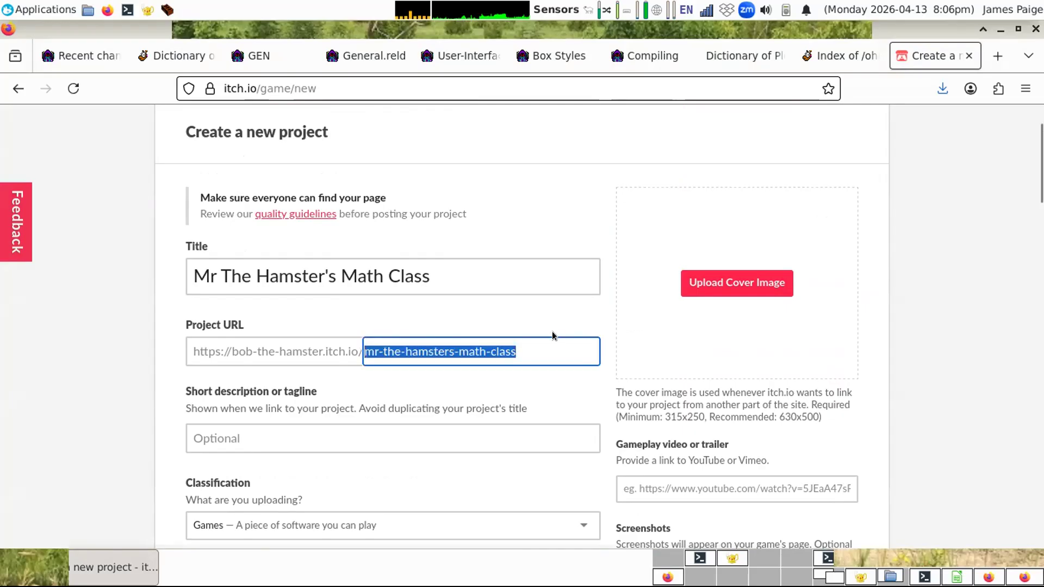
{"action": "type", "text": "hamstermath"}
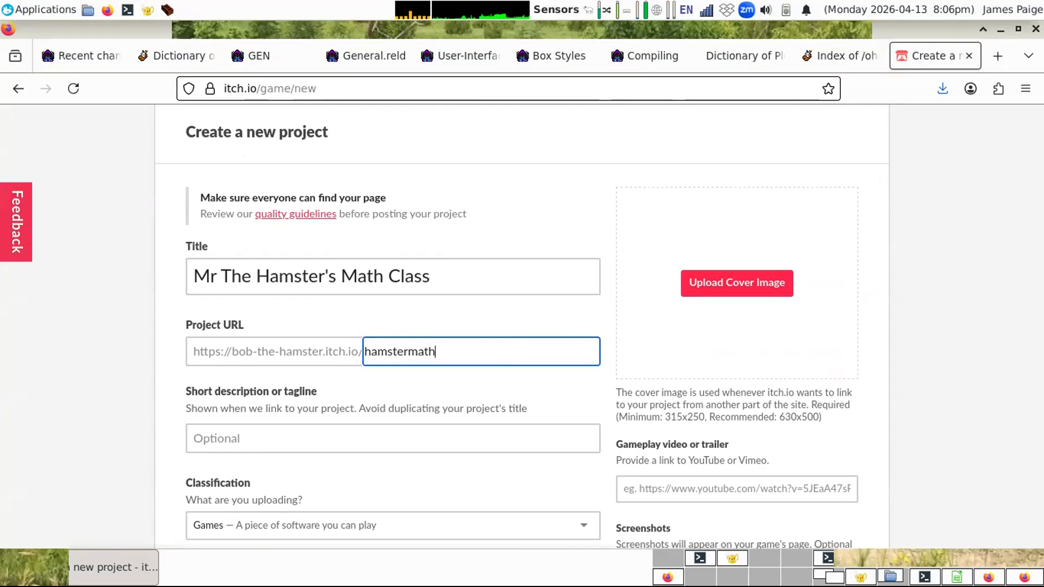
Step: Enter "STay in hamster math school, kids!" as the project's short description or tagline
{"action": "scroll", "coordinate": [155, 421], "scroll_direction": "down", "scroll_amount": 3}
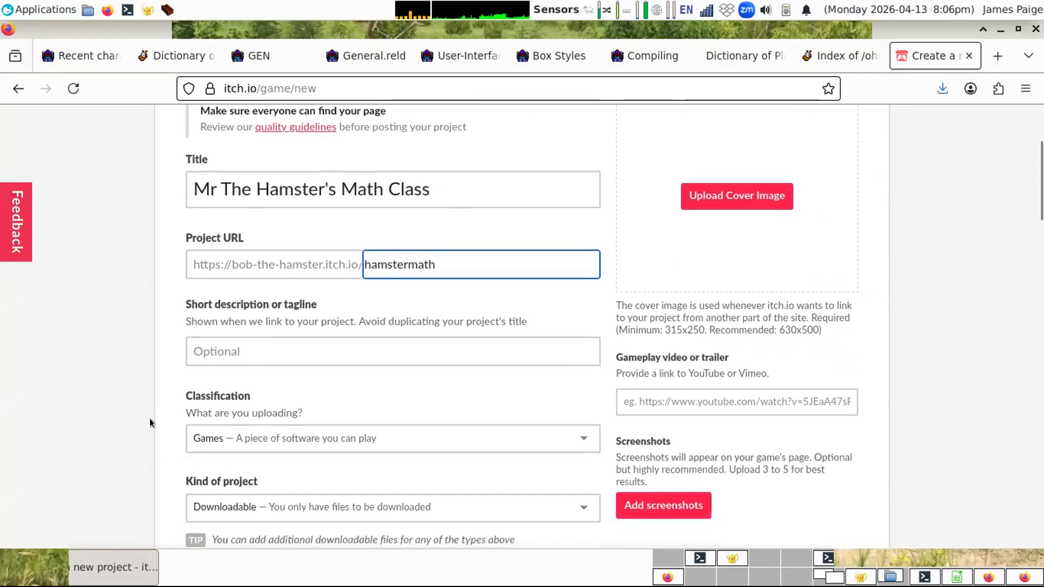
{"action": "left_click", "coordinate": [234, 351]}
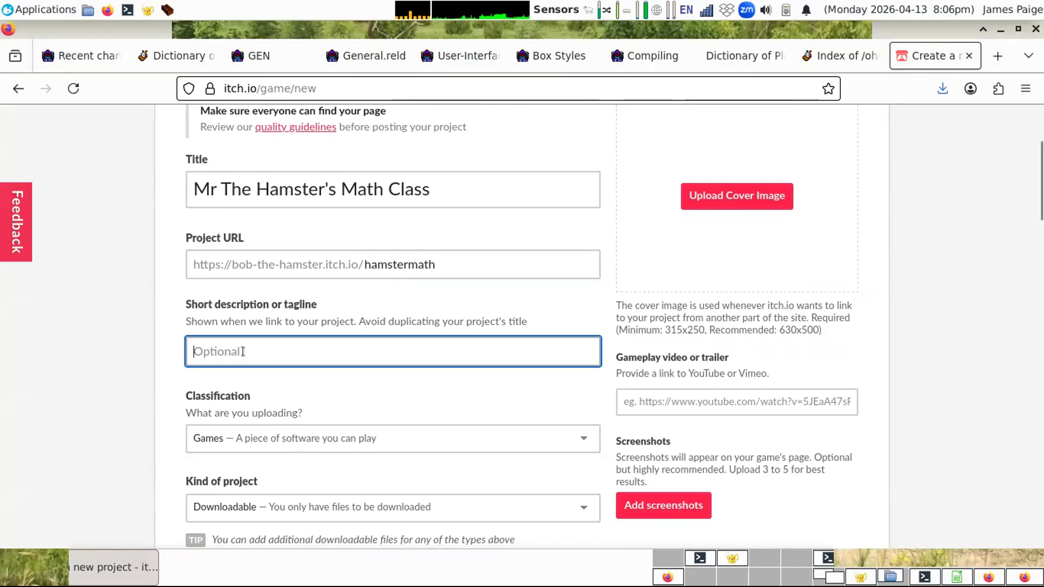
{"action": "type", "text": "STay in"}
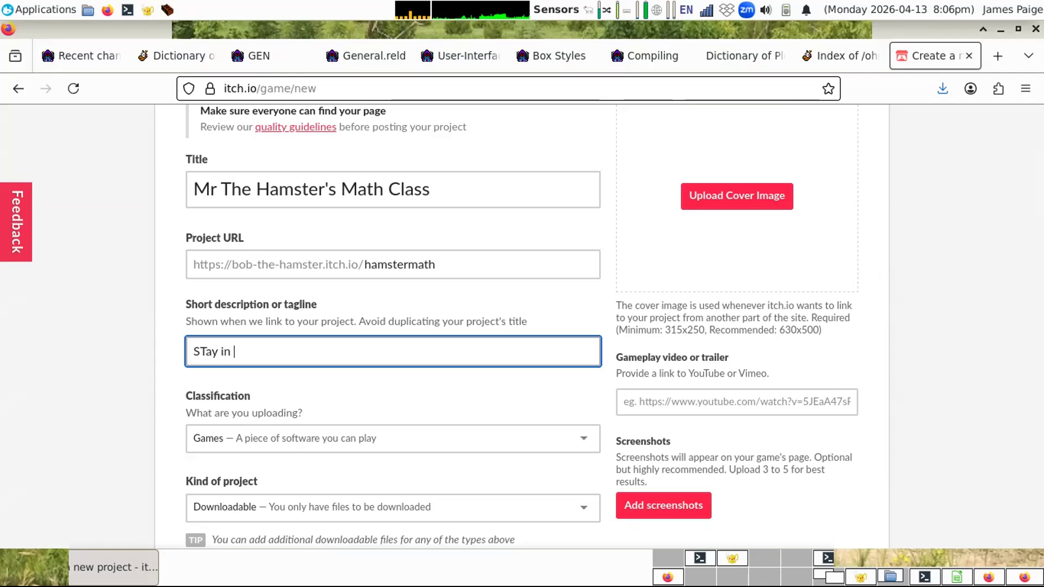
{"action": "type", "text": " hamster math school, Kids!"}
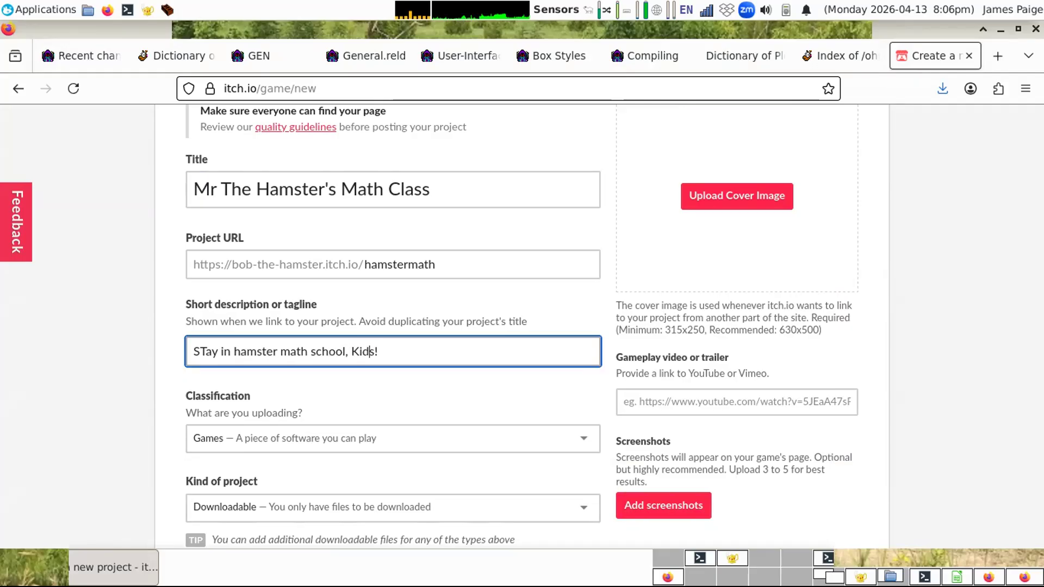
{"action": "key", "text": "BackSpace"}
{"action": "type", "text": "k"}
Step: Keep the classification as Games and set the kind of project to HTML
{"action": "scroll", "coordinate": [199, 389], "scroll_direction": "down", "scroll_amount": 2}
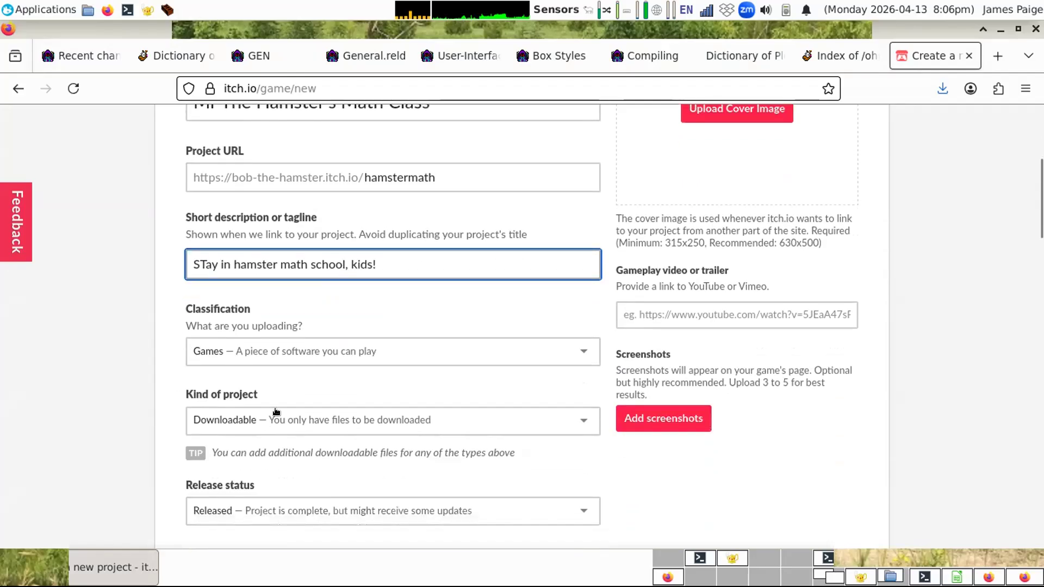
{"action": "left_click", "coordinate": [282, 351]}
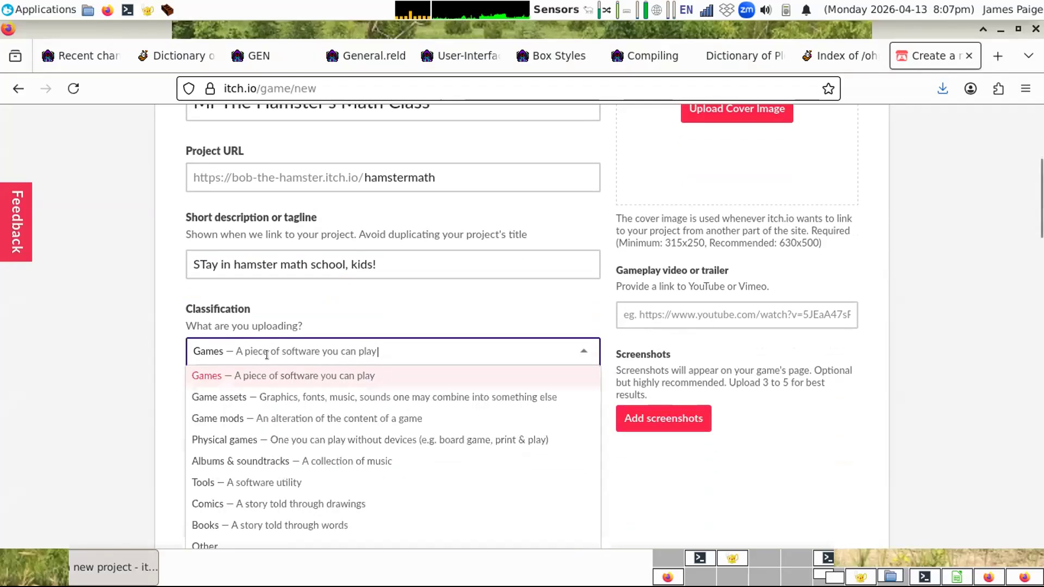
{"action": "left_click", "coordinate": [150, 343]}
{"action": "scroll", "coordinate": [318, 275], "scroll_direction": "down", "scroll_amount": 4}
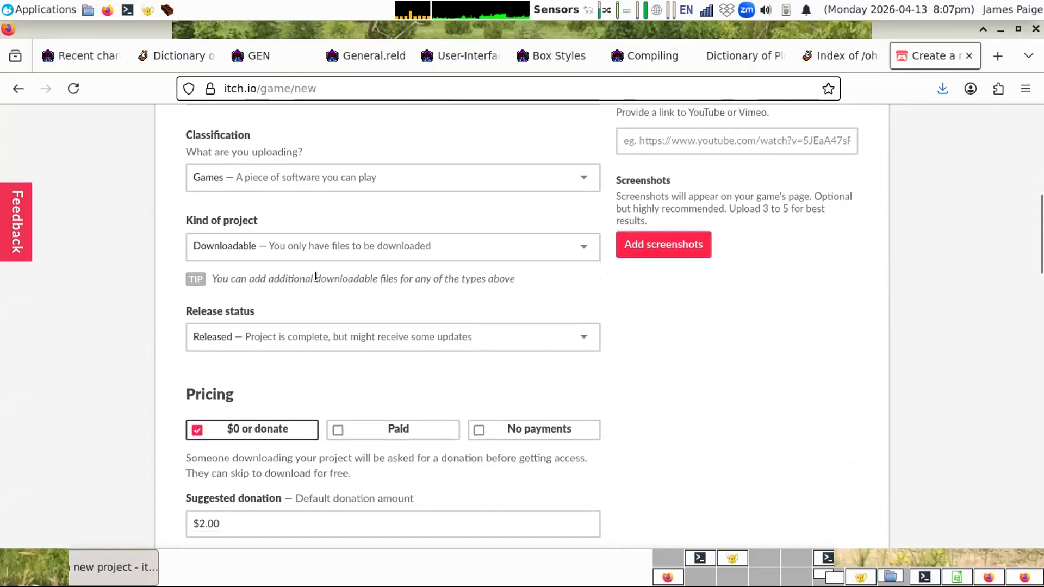
{"action": "left_click", "coordinate": [324, 243]}
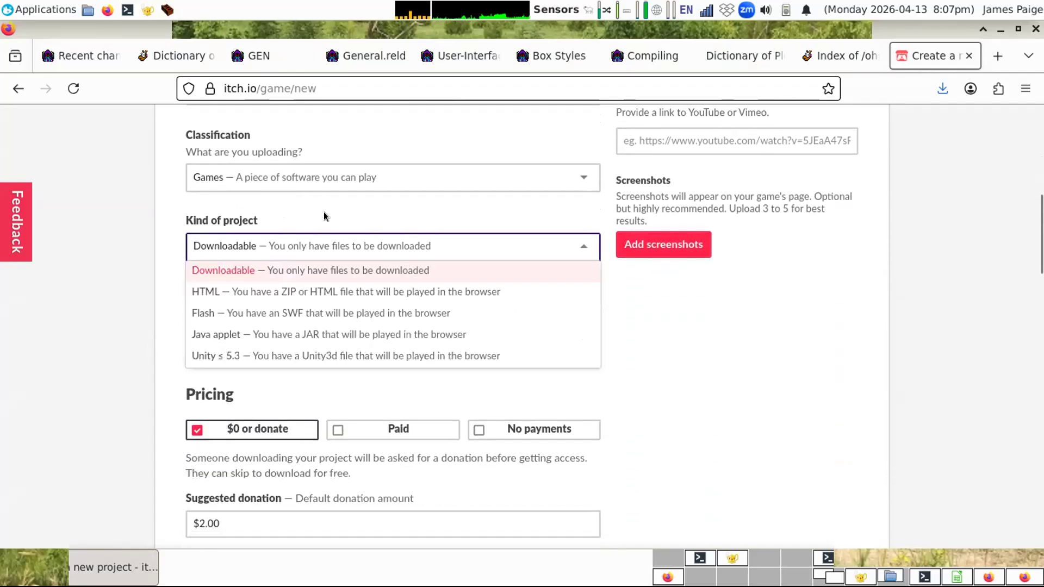
{"action": "scroll", "coordinate": [316, 230], "scroll_direction": "down", "scroll_amount": 3}
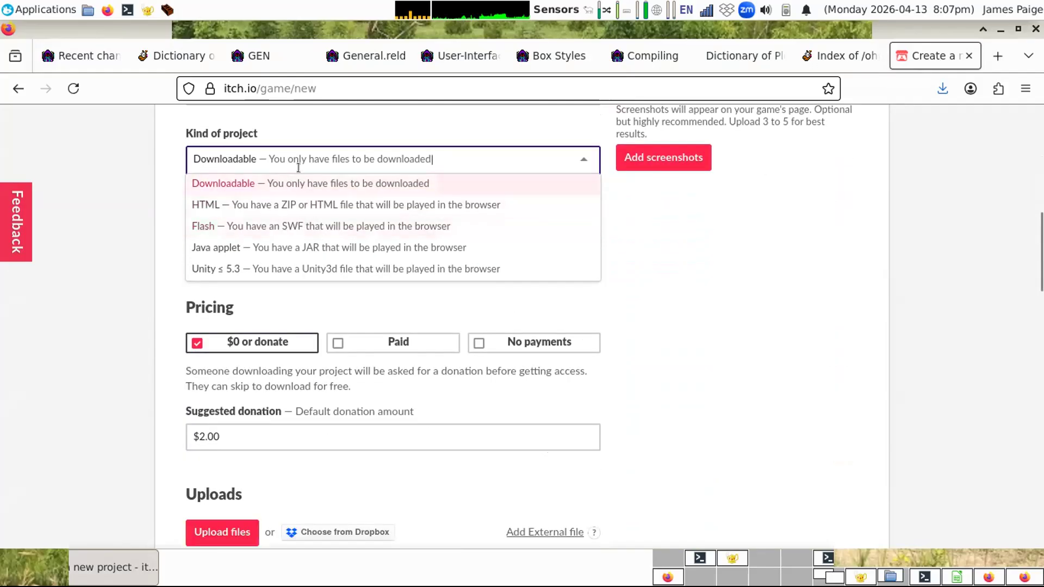
{"action": "left_click", "coordinate": [287, 204]}
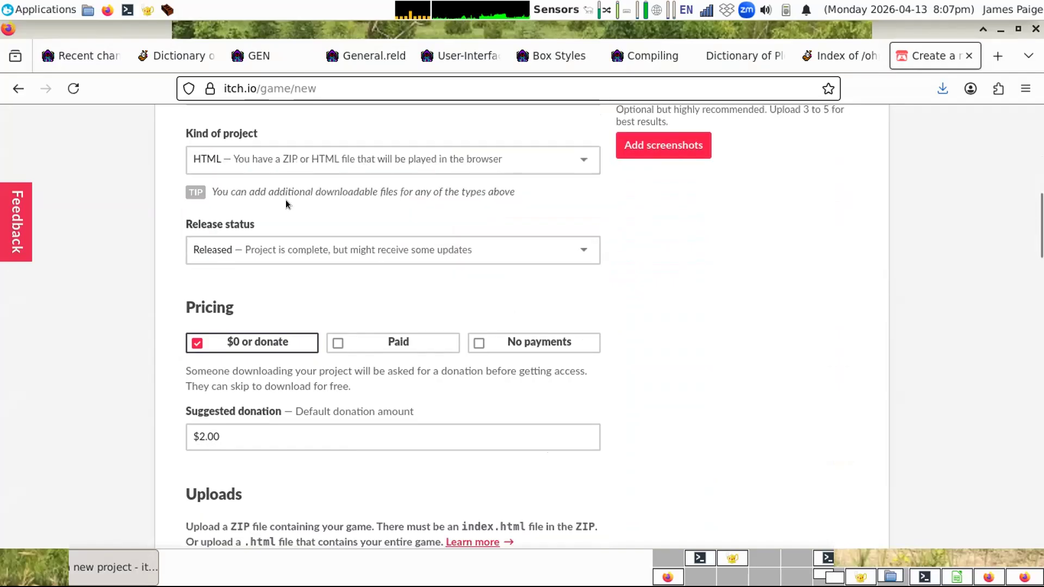
Step: Switch the kind of project to Downloadable and back to HTML, and read the tip about additional downloadable files
{"action": "left_click", "coordinate": [269, 158]}
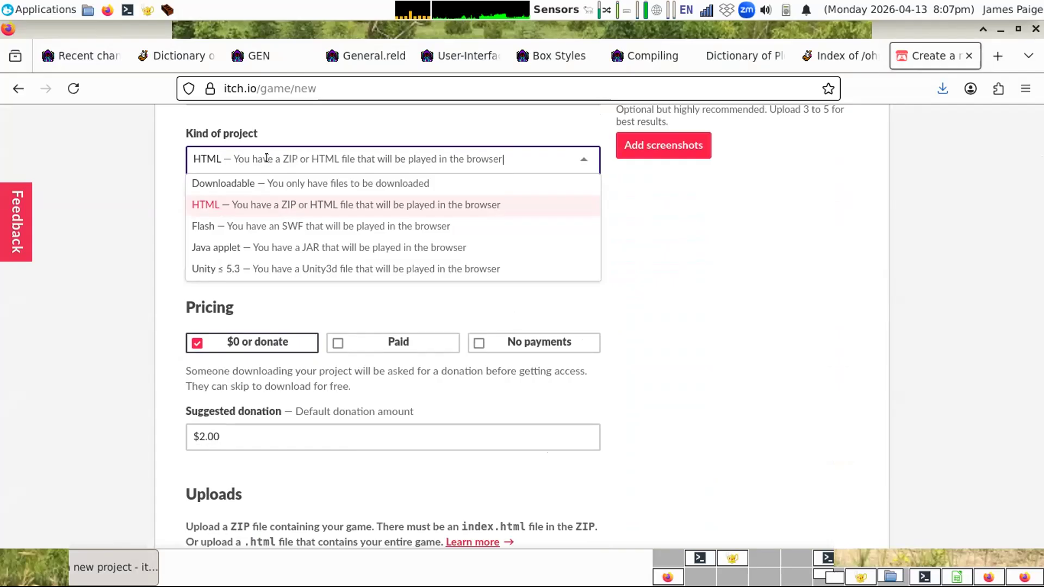
{"action": "left_click", "coordinate": [249, 183]}
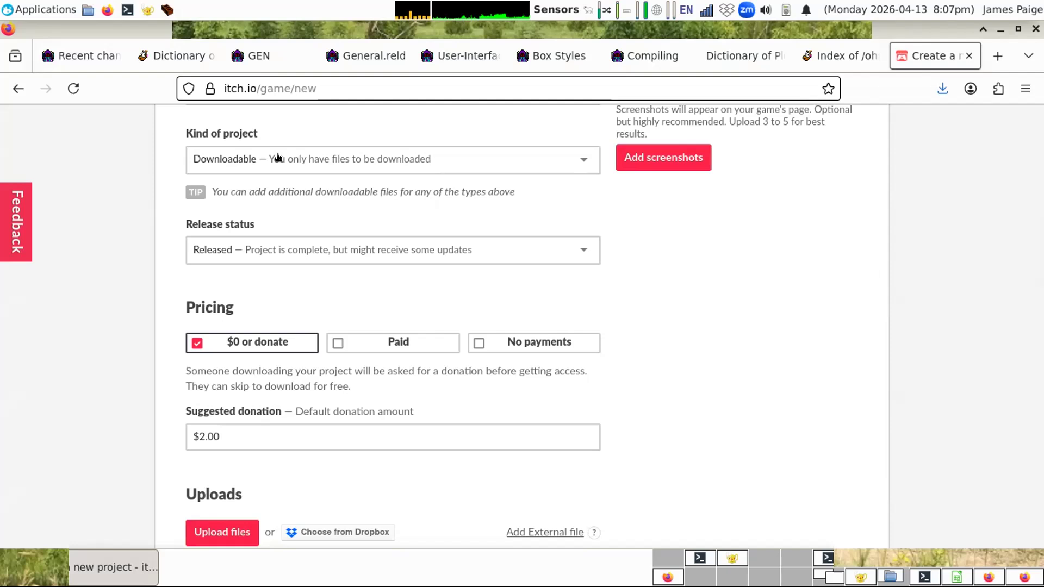
{"action": "left_click", "coordinate": [277, 158]}
{"action": "left_click", "coordinate": [266, 201]}
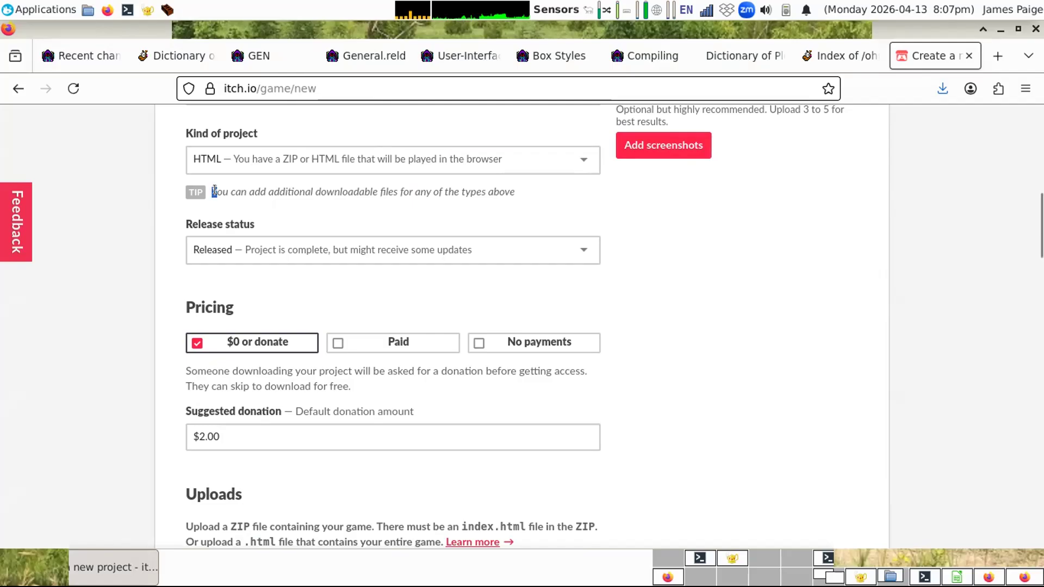
{"action": "left_click_drag", "start_coordinate": [211, 191], "coordinate": [413, 192]}
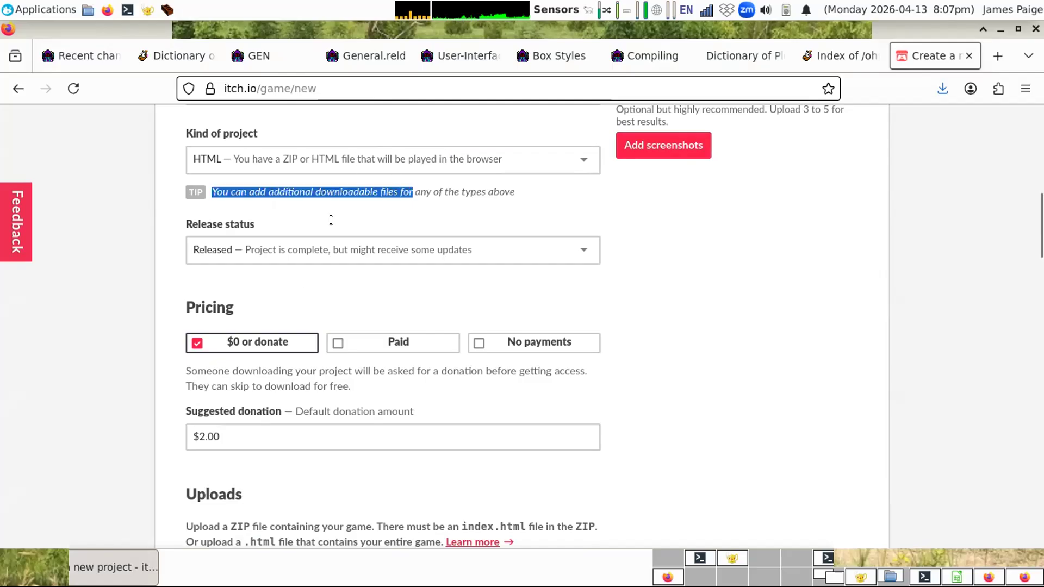
{"action": "left_click", "coordinate": [471, 200]}
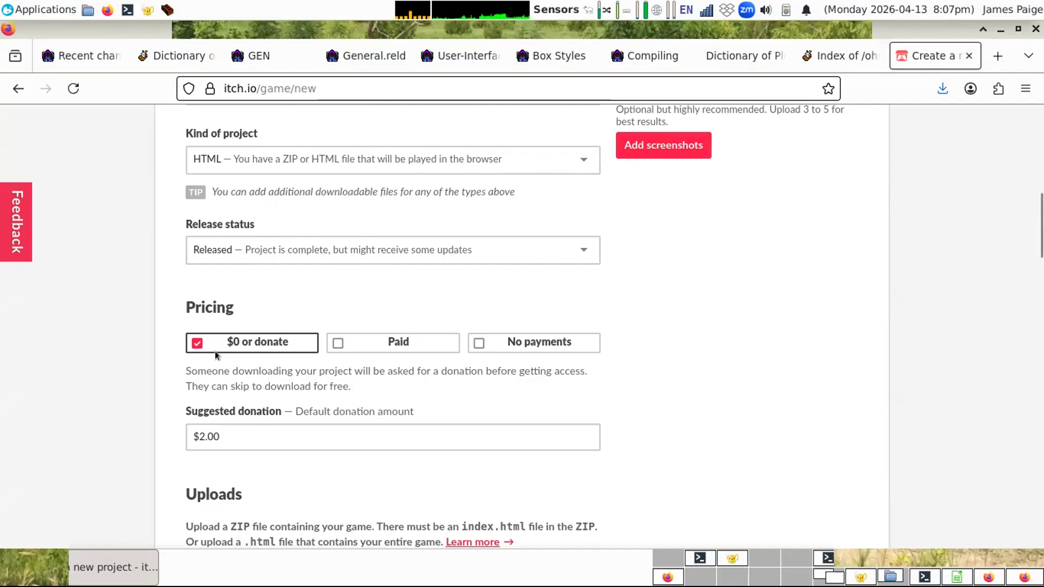
Step: Keep the pricing at $0 or donate and set the suggested donation to $2.02
{"action": "scroll", "coordinate": [214, 351], "scroll_direction": "down", "scroll_amount": 3}
{"action": "scroll", "coordinate": [249, 227], "scroll_direction": "up", "scroll_amount": 1}
{"action": "scroll", "coordinate": [240, 233], "scroll_direction": "up", "scroll_amount": 1}
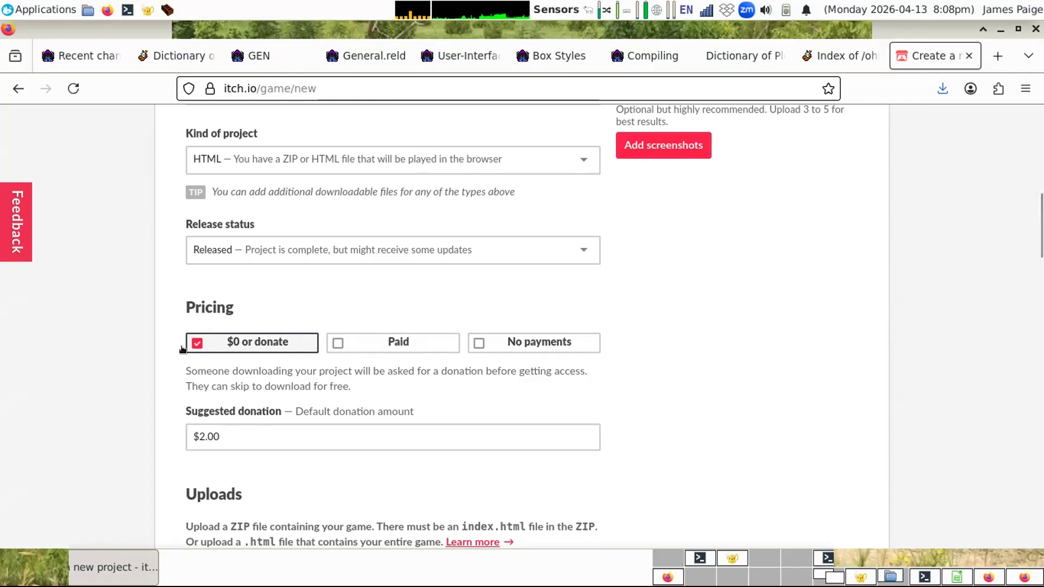
{"action": "scroll", "coordinate": [183, 348], "scroll_direction": "down", "scroll_amount": 2}
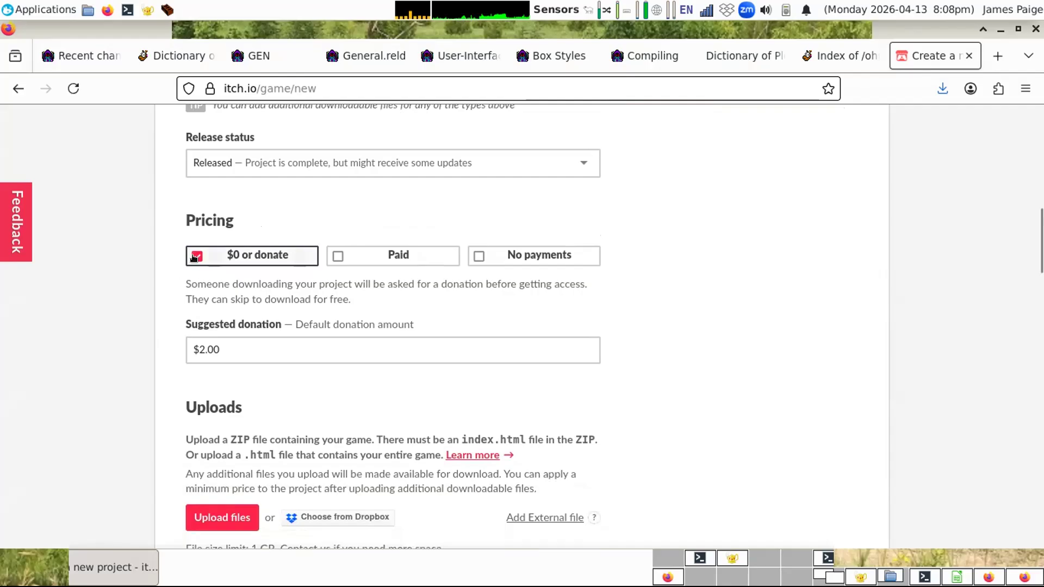
{"action": "left_click", "coordinate": [217, 344]}
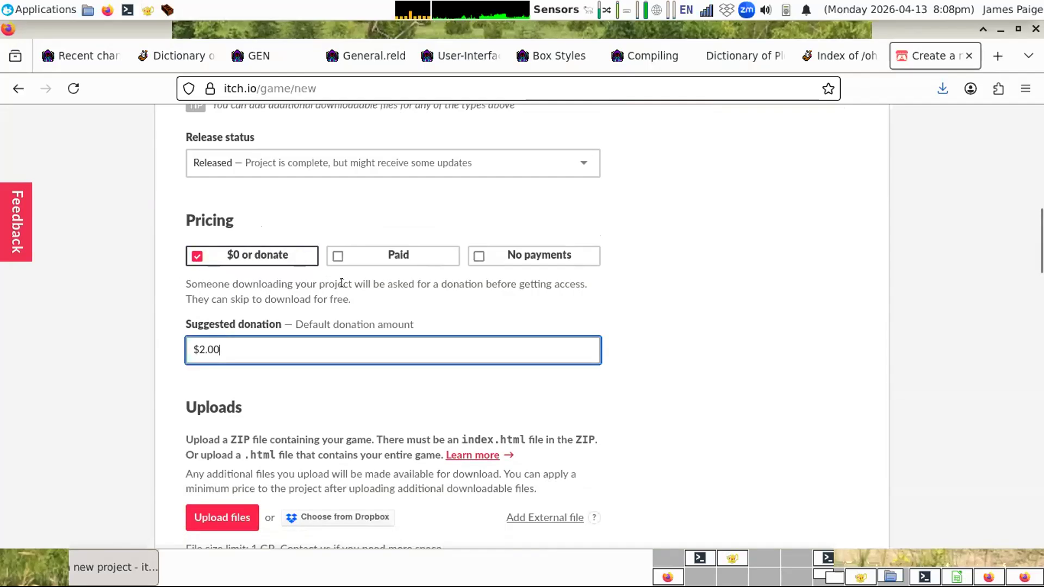
{"action": "key", "text": "BackSpace"}
{"action": "type", "text": "2"}
Step: Read the butler tip in the Uploads section and check it against the itch.io upload settings in the OHRRPGCE editor
{"action": "scroll", "coordinate": [337, 408], "scroll_direction": "down", "scroll_amount": 2}
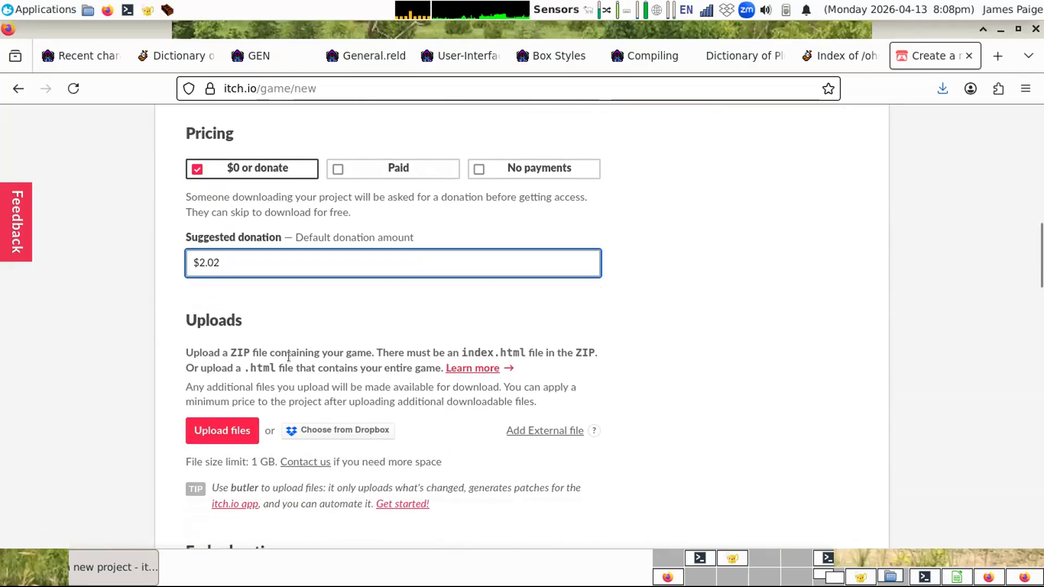
{"action": "scroll", "coordinate": [287, 375], "scroll_direction": "down", "scroll_amount": 2}
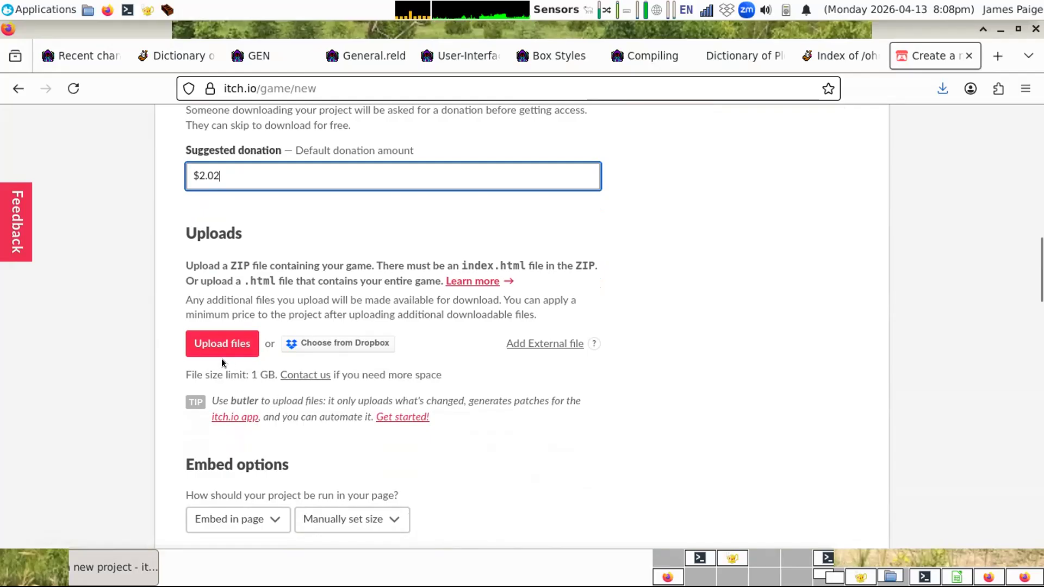
{"action": "scroll", "coordinate": [221, 357], "scroll_direction": "down", "scroll_amount": 2}
{"action": "left_click_drag", "start_coordinate": [218, 314], "coordinate": [280, 316]}
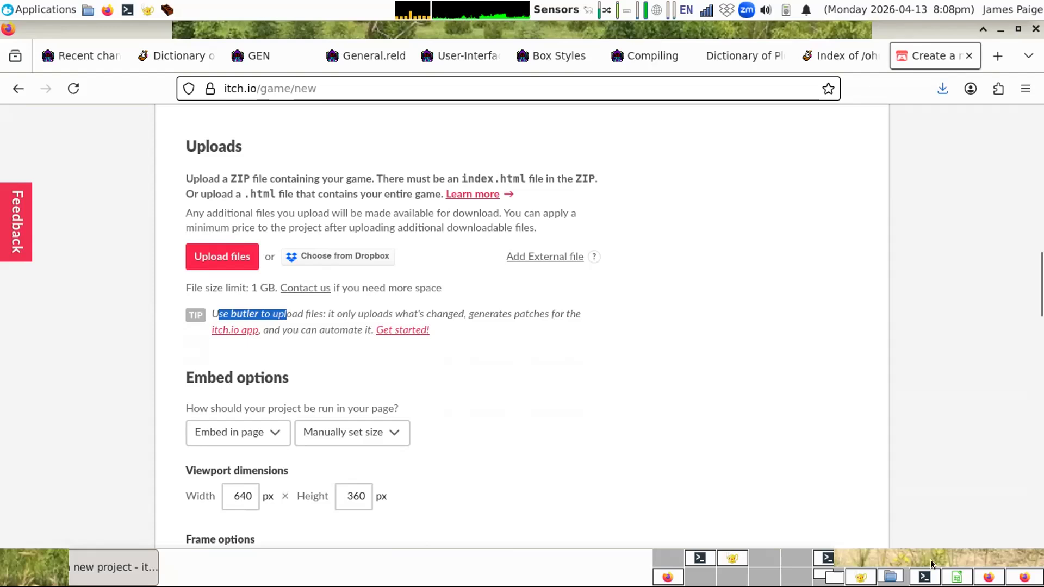
{"action": "left_click", "coordinate": [980, 552]}
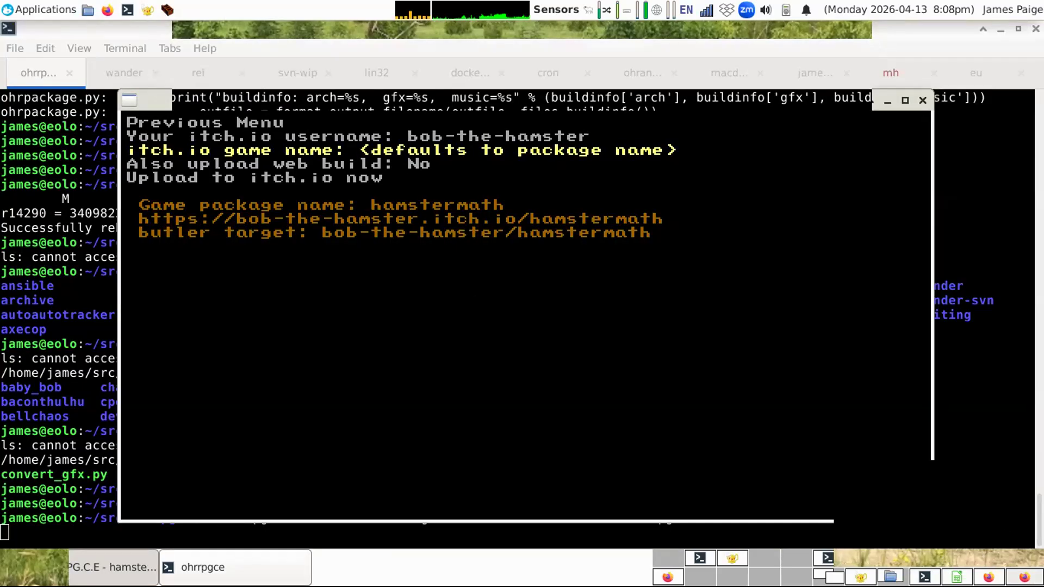
{"action": "left_click", "coordinate": [925, 553]}
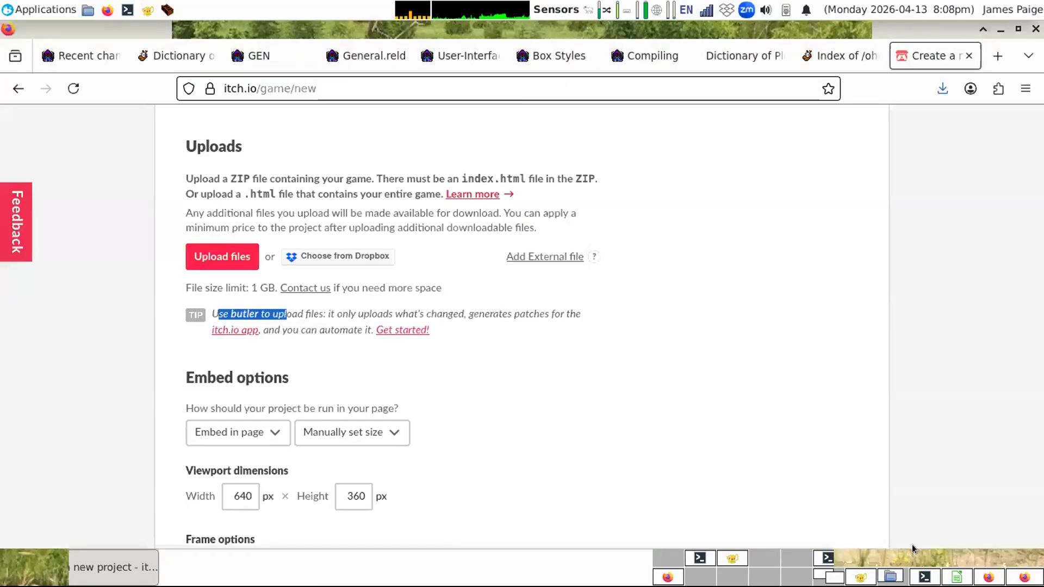
{"action": "left_click", "coordinate": [479, 341]}
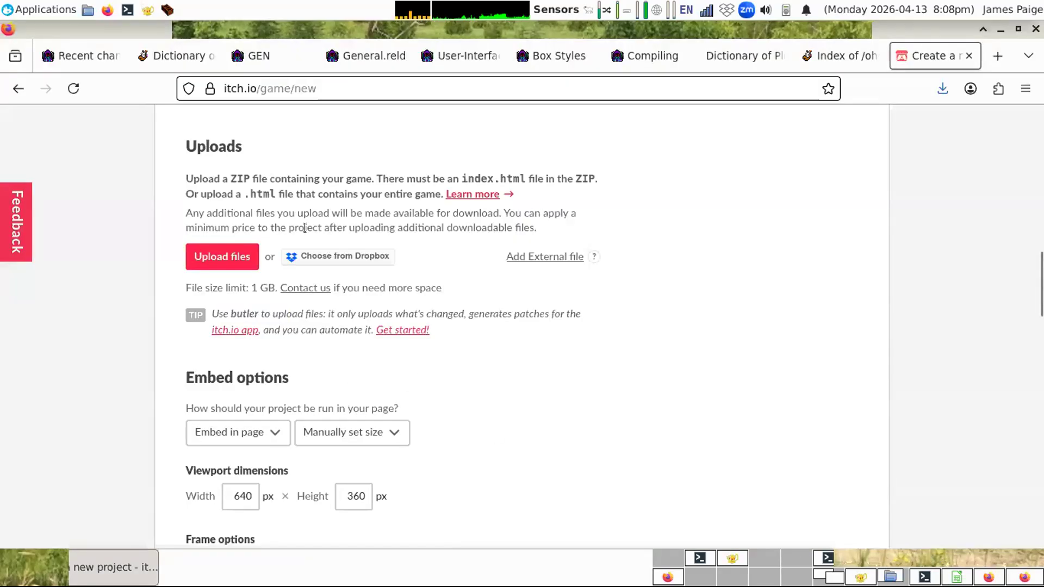
Step: Examine the embed options for how the project runs in the page and how its size is set
{"action": "scroll", "coordinate": [263, 334], "scroll_direction": "down", "scroll_amount": 3}
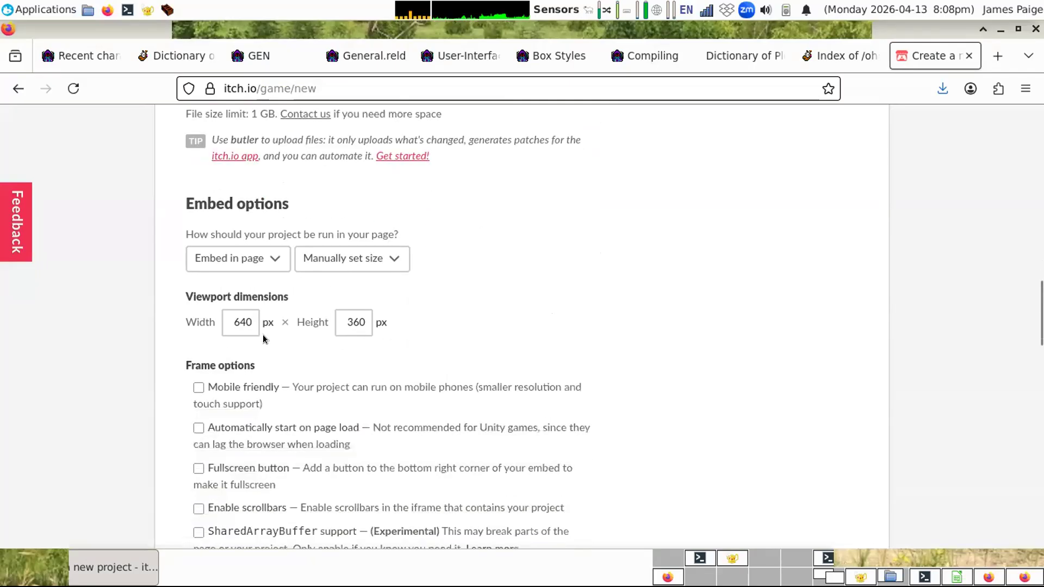
{"action": "scroll", "coordinate": [263, 338], "scroll_direction": "down", "scroll_amount": 3}
{"action": "scroll", "coordinate": [263, 333], "scroll_direction": "up", "scroll_amount": 2}
{"action": "left_click", "coordinate": [268, 258]}
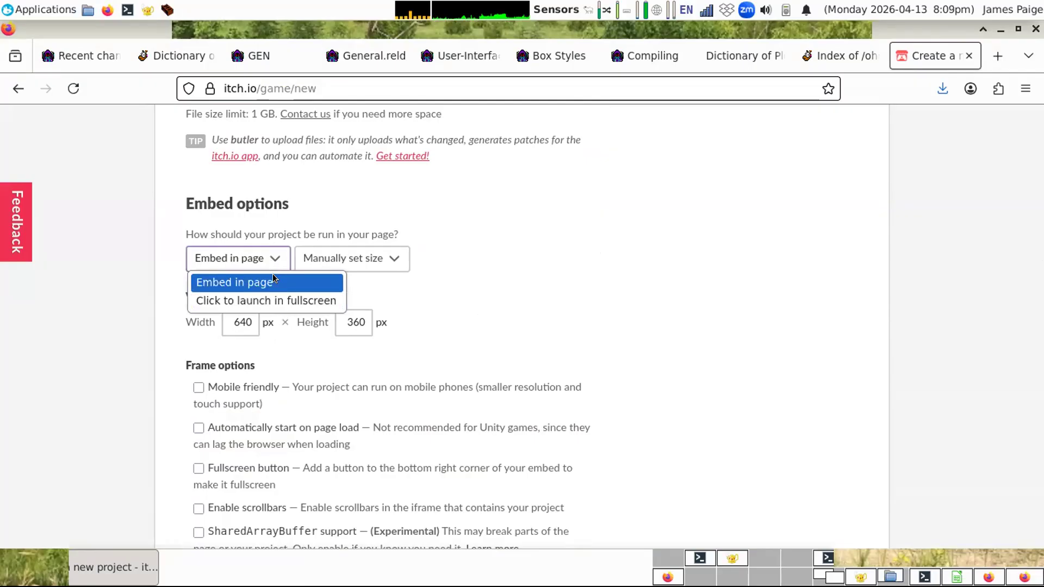
{"action": "left_click", "coordinate": [408, 290]}
{"action": "left_click", "coordinate": [387, 255]}
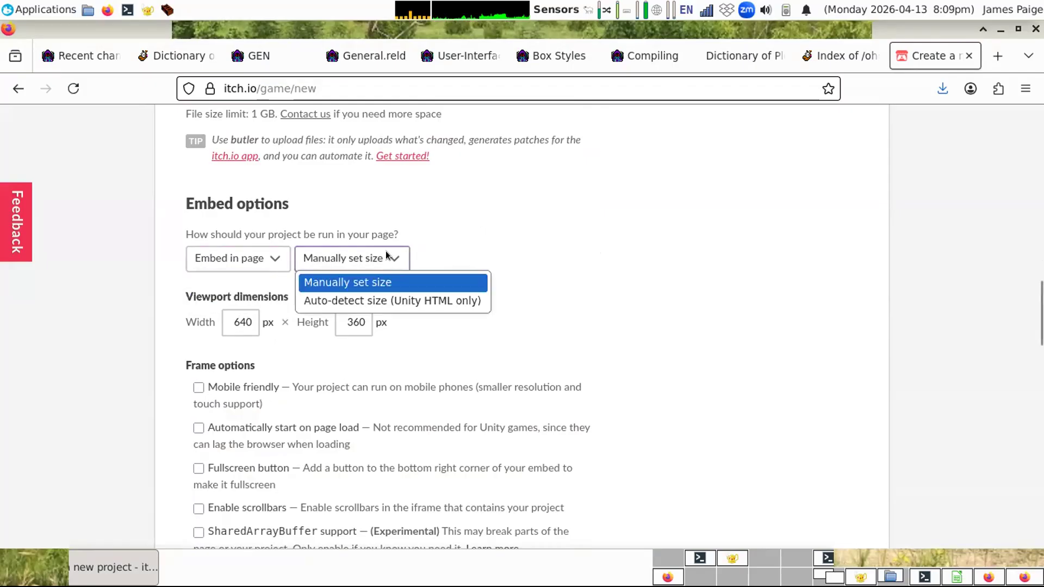
{"action": "left_click", "coordinate": [453, 253]}
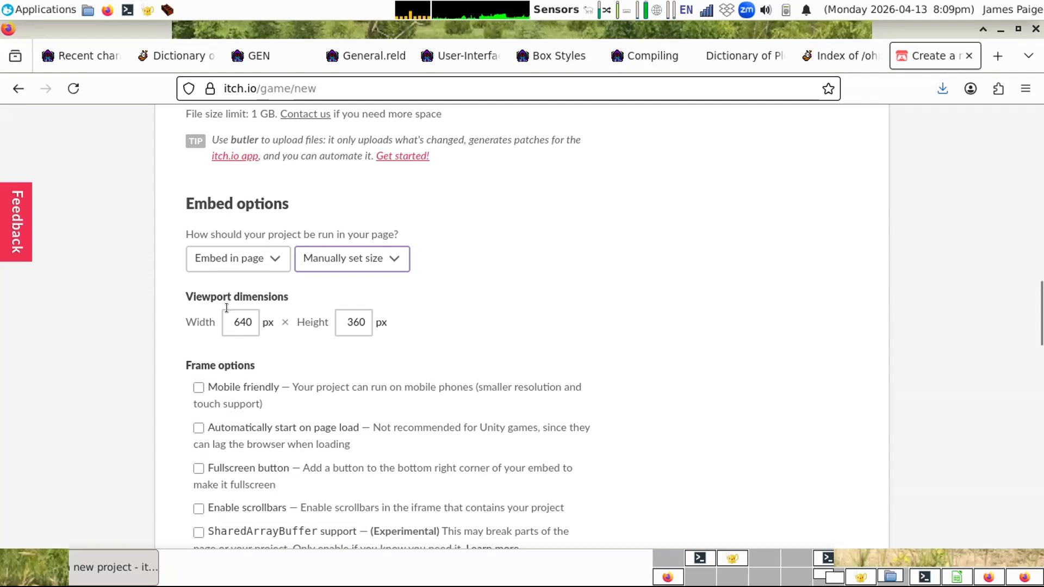
{"action": "left_click", "coordinate": [382, 254]}
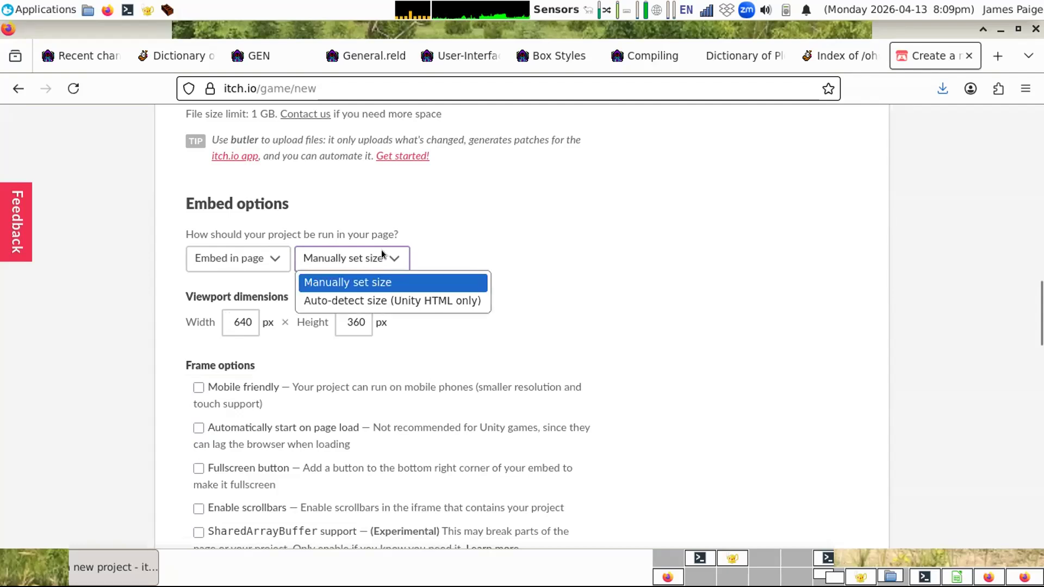
{"action": "left_click", "coordinate": [382, 253]}
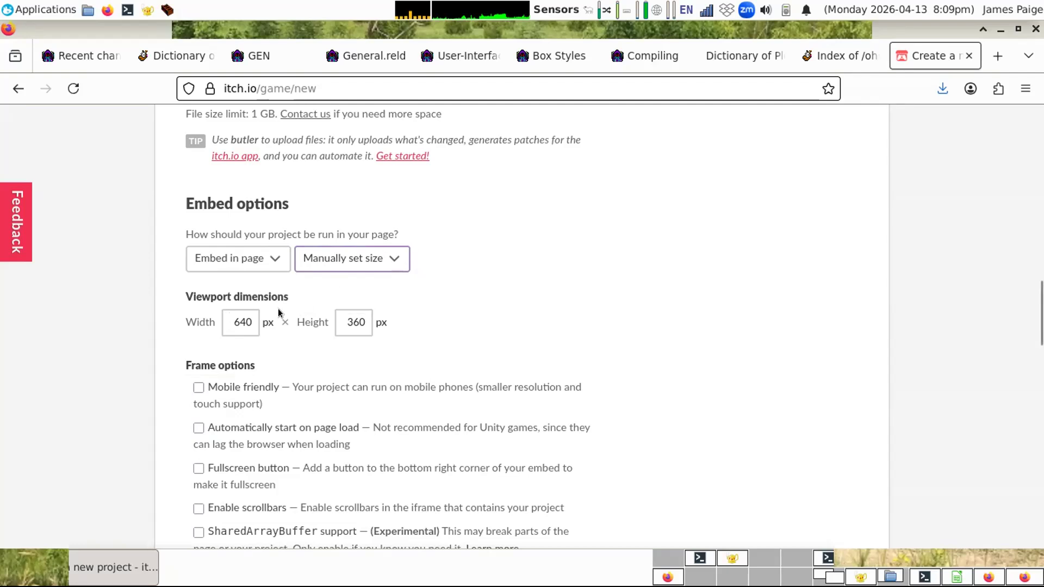
Step: Set the embed viewport height to 400 px, keeping the width at 640 px
{"action": "left_click_drag", "start_coordinate": [339, 320], "coordinate": [363, 319]}
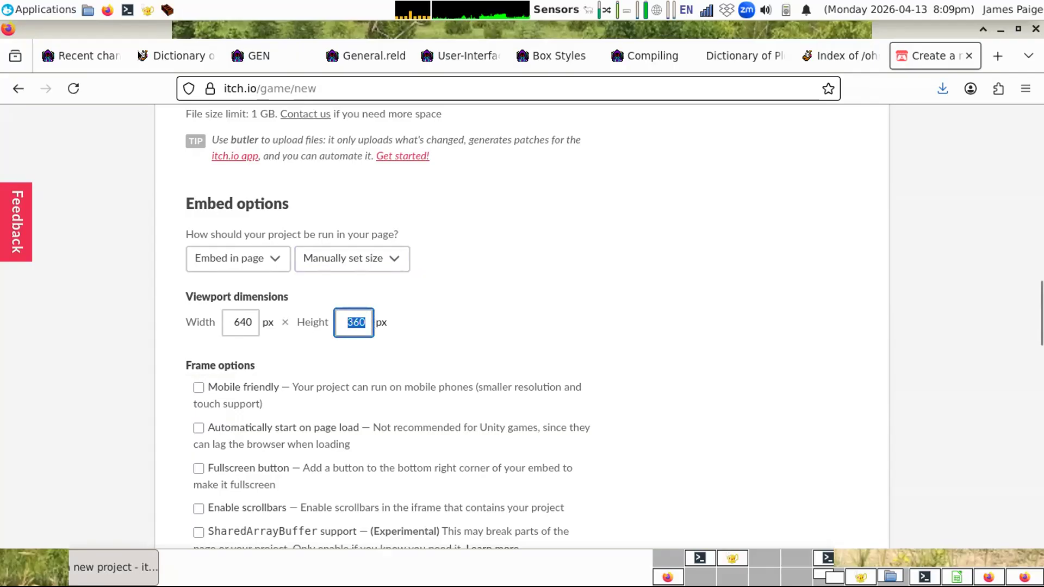
{"action": "left_click", "coordinate": [121, 9]}
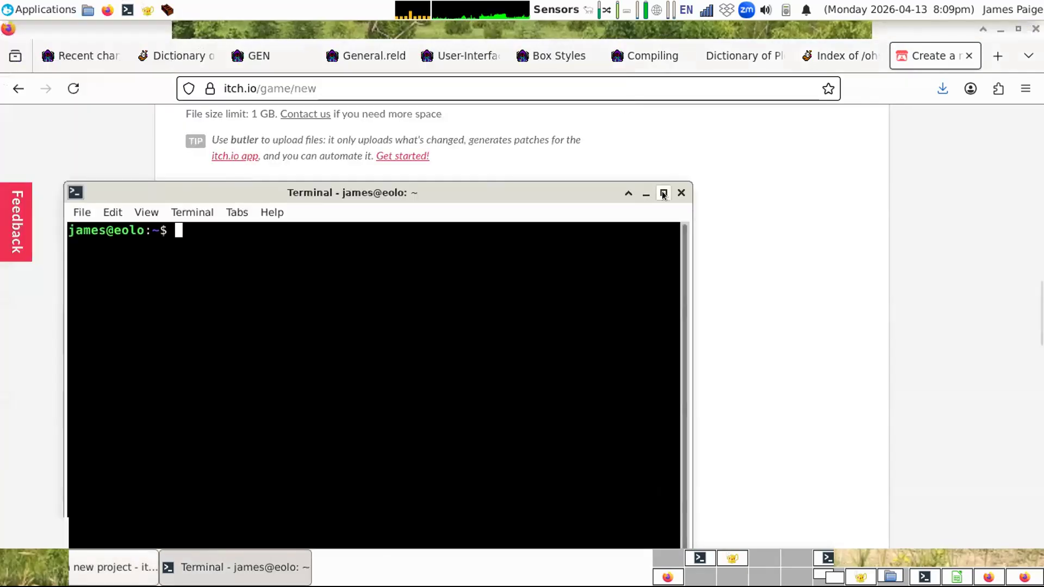
{"action": "left_click", "coordinate": [681, 192]}
{"action": "left_click", "coordinate": [347, 321]}
{"action": "key", "text": "shift+Right"}
{"action": "key", "text": "shift+Right"}
{"action": "key", "text": "shift+Right"}
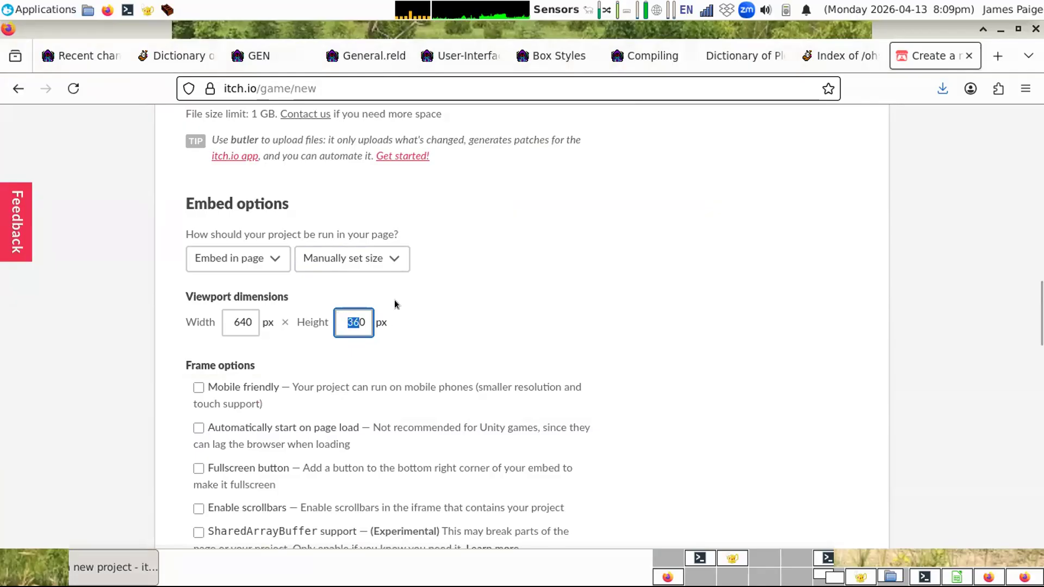
{"action": "type", "text": "400"}
{"action": "left_click", "coordinate": [478, 308]}
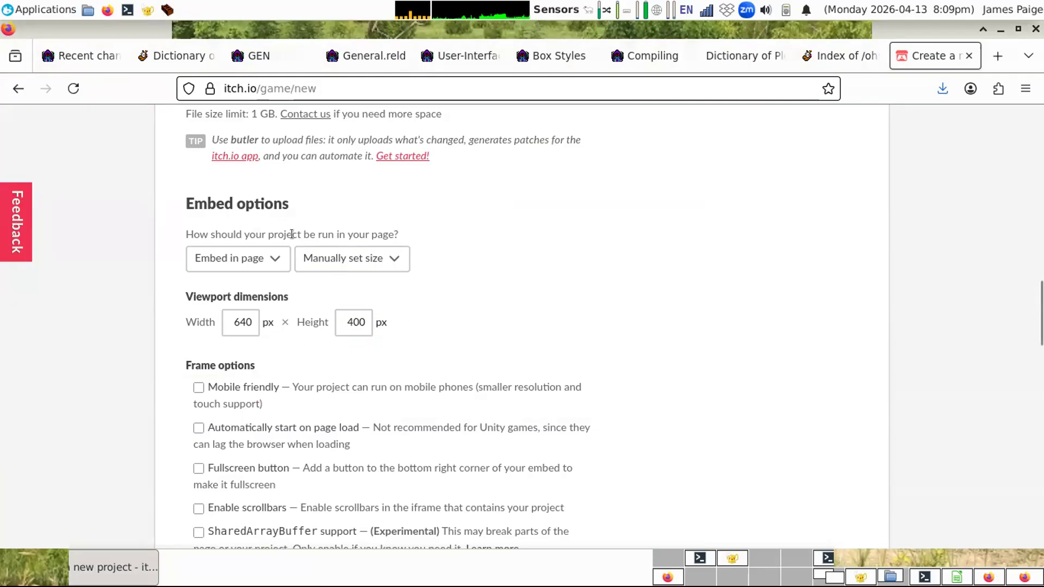
Step: Enable the Fullscreen button in the project's frame options
{"action": "scroll", "coordinate": [287, 236], "scroll_direction": "down", "scroll_amount": 3}
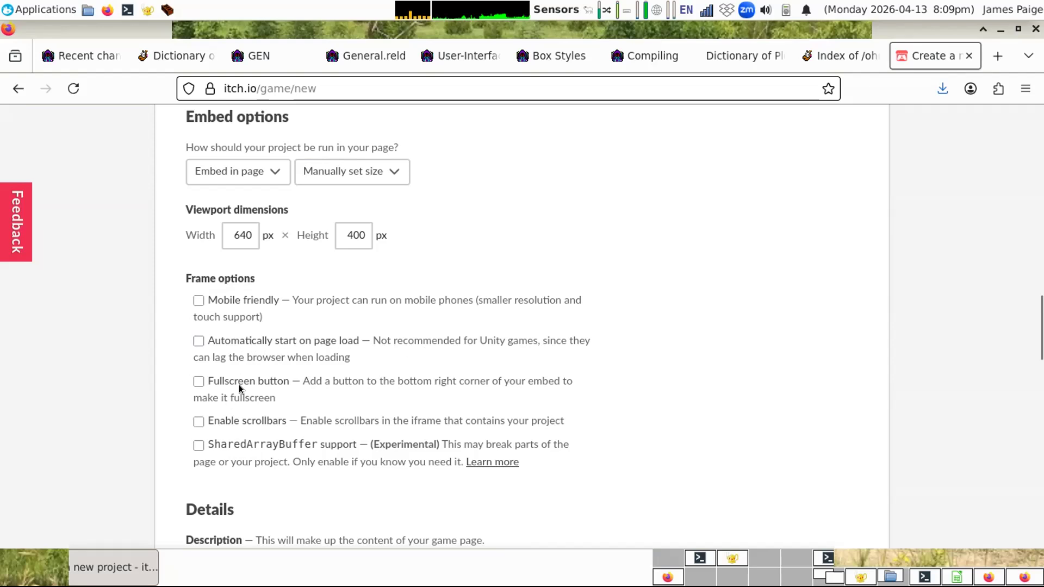
{"action": "left_click", "coordinate": [199, 380]}
{"action": "scroll", "coordinate": [303, 401], "scroll_direction": "down", "scroll_amount": 2}
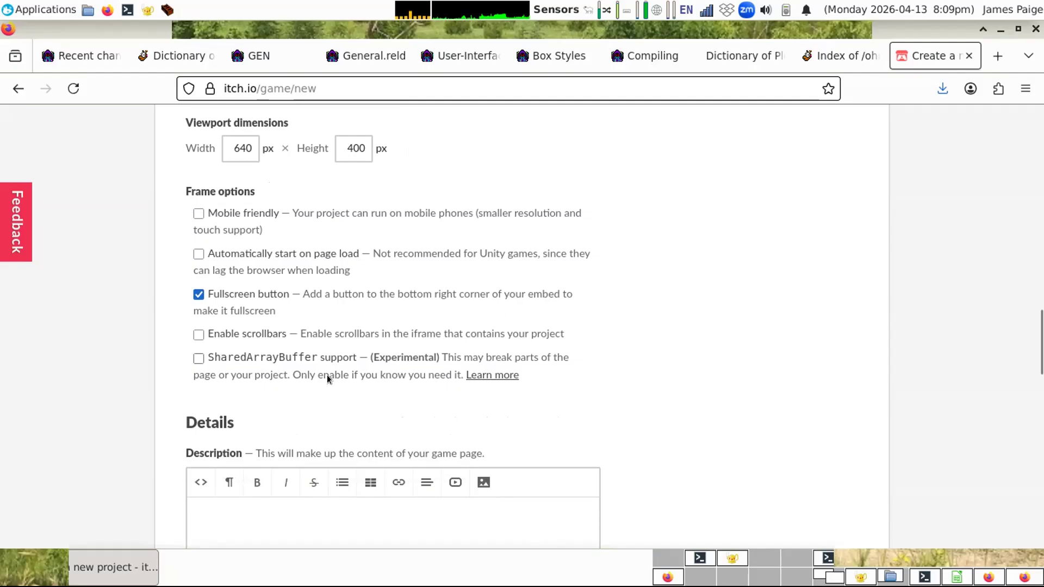
Step: Start the project description with the line "Practice you math skills in Mr The Hamster's Math Class."
{"action": "scroll", "coordinate": [294, 381], "scroll_direction": "down", "scroll_amount": 4}
{"action": "left_click", "coordinate": [245, 354]}
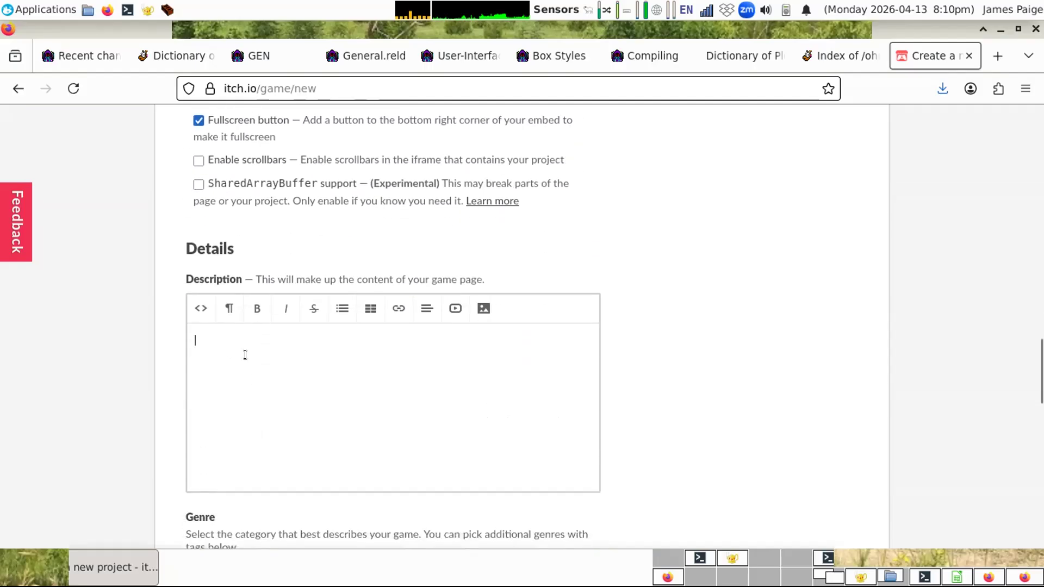
{"action": "type", "text": "Practice you math skills "}
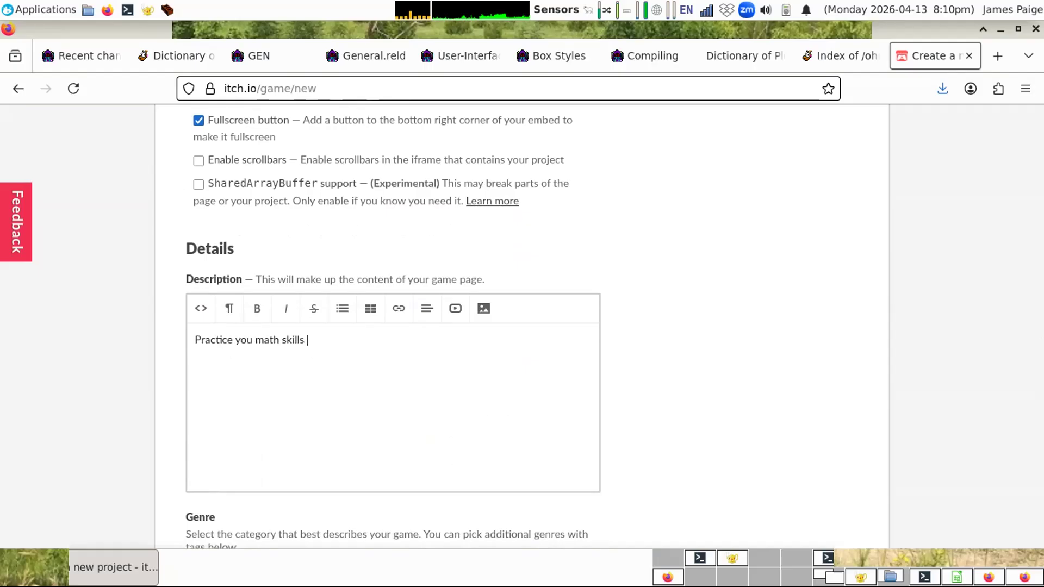
{"action": "type", "text": "in Mr Th"}
{"action": "type", "text": "e Hamster's "}
{"action": "type", "text": "Mat"}
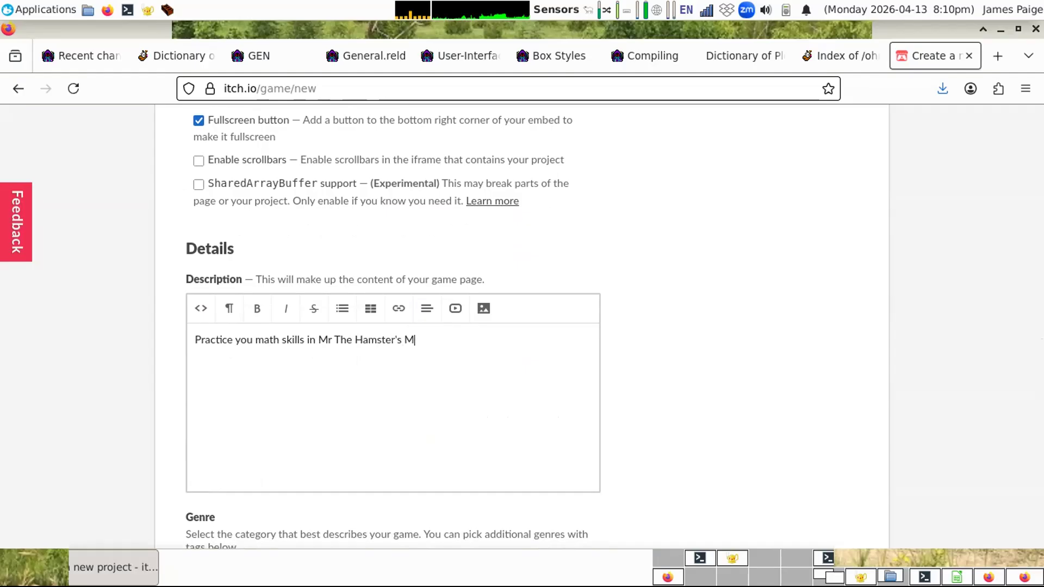
{"action": "type", "text": "h Class"}
{"action": "type", "text": ".  "}
Step: Add a second description paragraph: "Play with your keyboard. Mice in the classroom are too distracting! Squeak!"
{"action": "type", "text": "Play with your"}
{"action": "type", "text": " keyboard"}
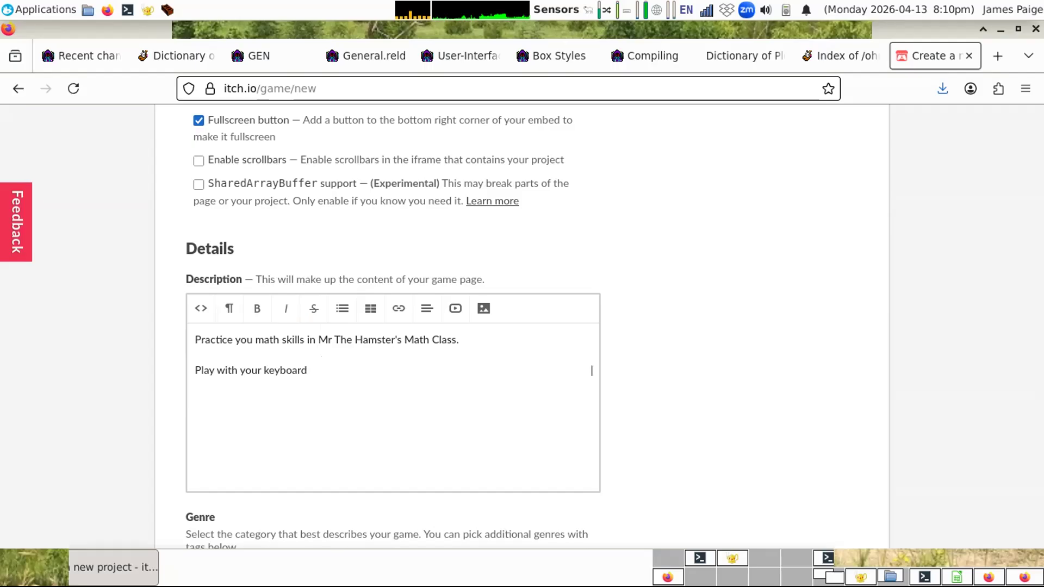
{"action": "type", "text": ". Mice in the classroom "}
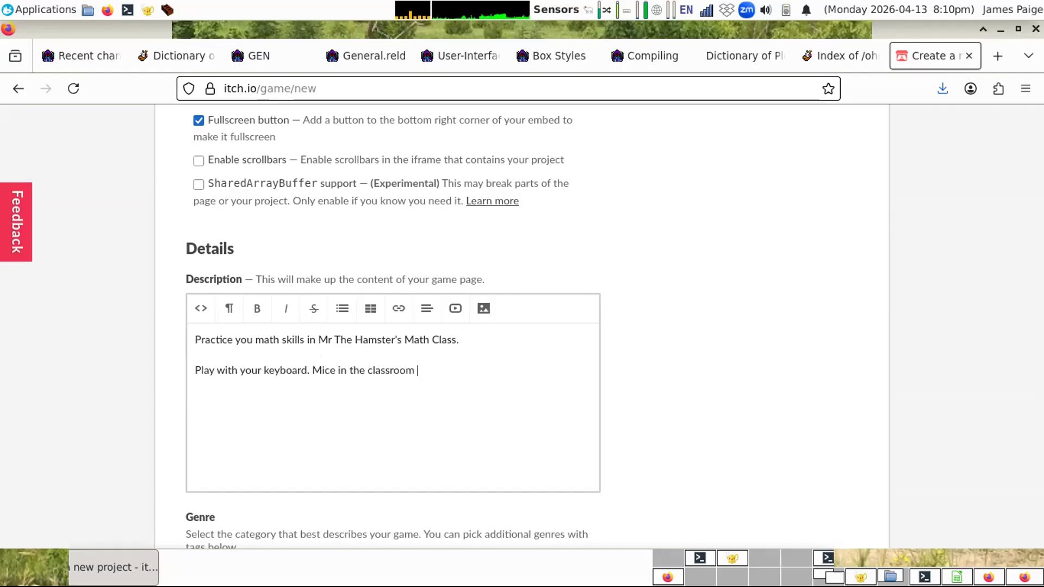
{"action": "type", "text": "are too distracting! Squak"}
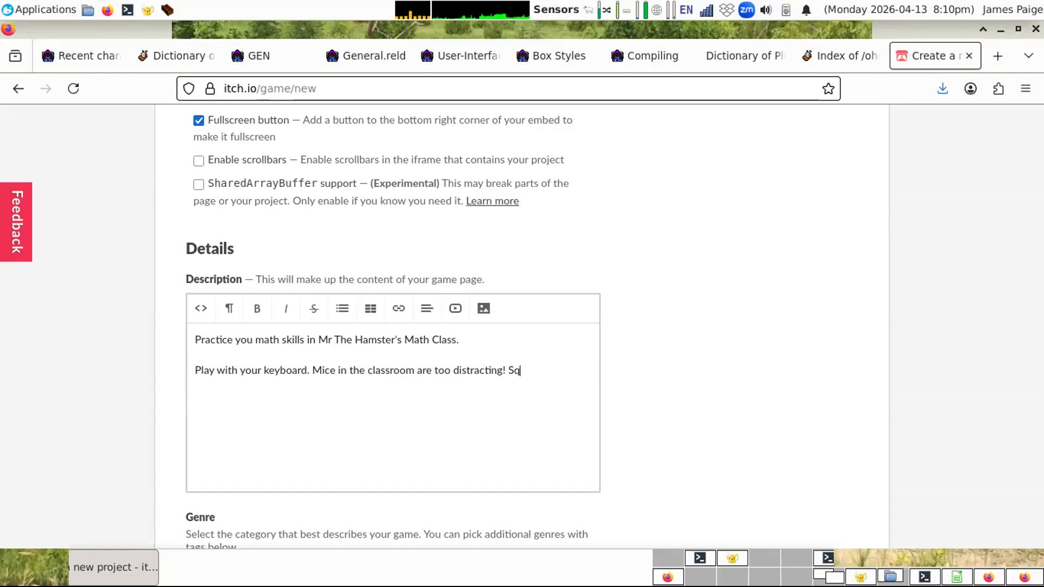
{"action": "key", "text": "BackSpace"}
{"action": "key", "text": "BackSpace"}
{"action": "type", "text": "ueak!"}
Step: Set the project's genre to Educational
{"action": "scroll", "coordinate": [641, 373], "scroll_direction": "down", "scroll_amount": 3}
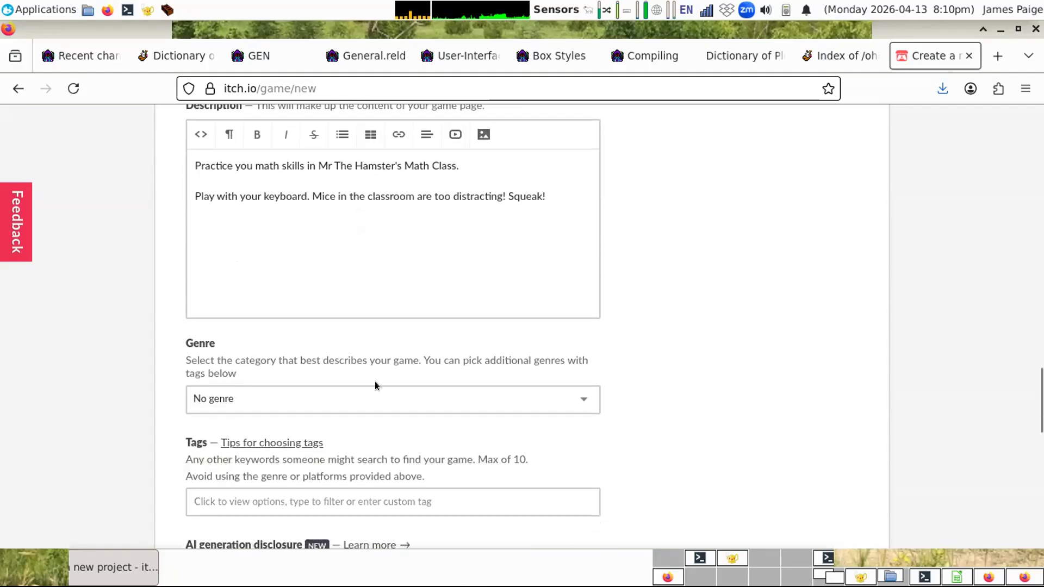
{"action": "scroll", "coordinate": [220, 391], "scroll_direction": "down", "scroll_amount": 2}
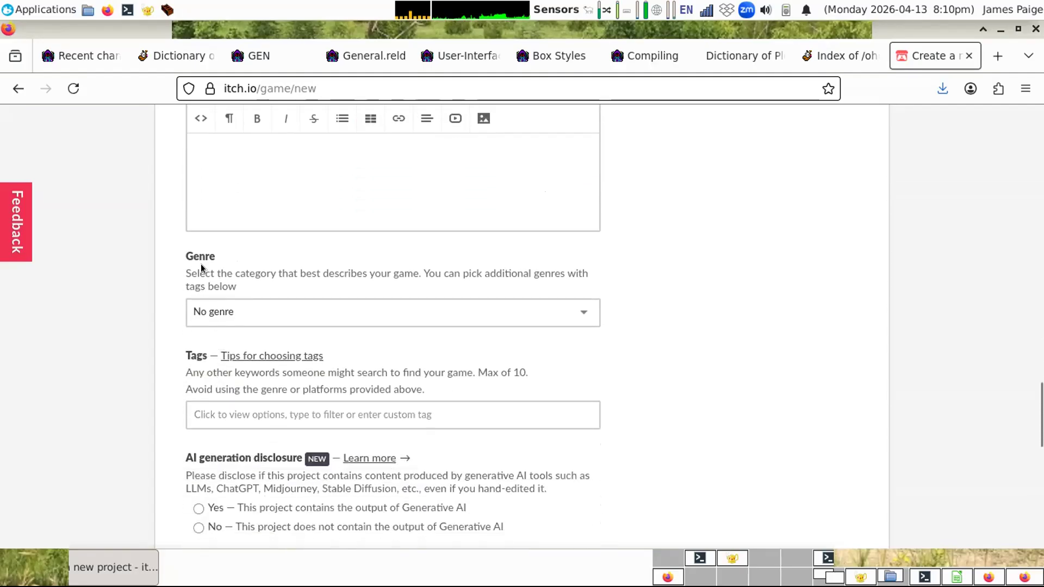
{"action": "left_click", "coordinate": [244, 308]}
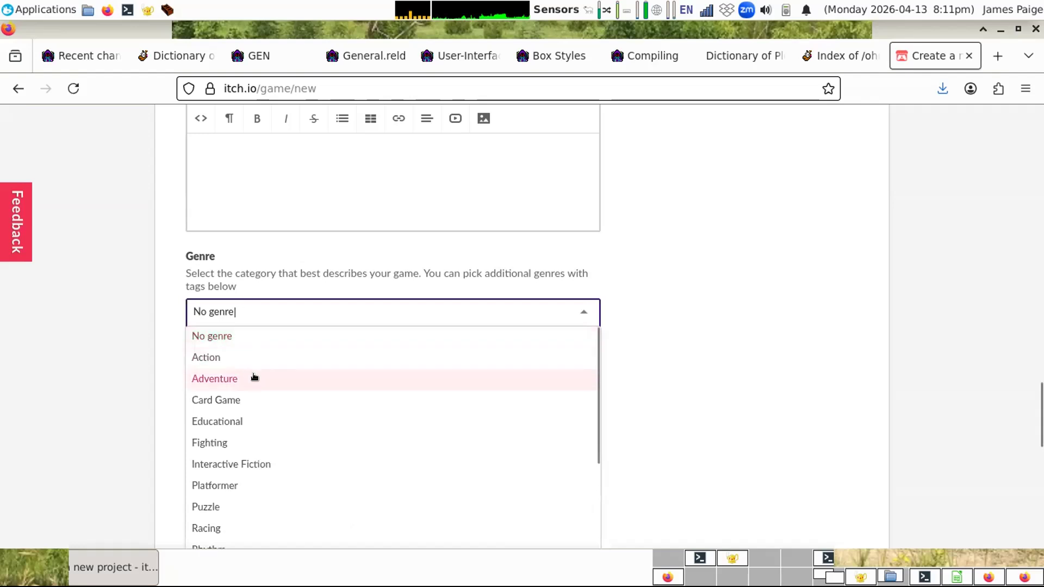
{"action": "left_click", "coordinate": [233, 422]}
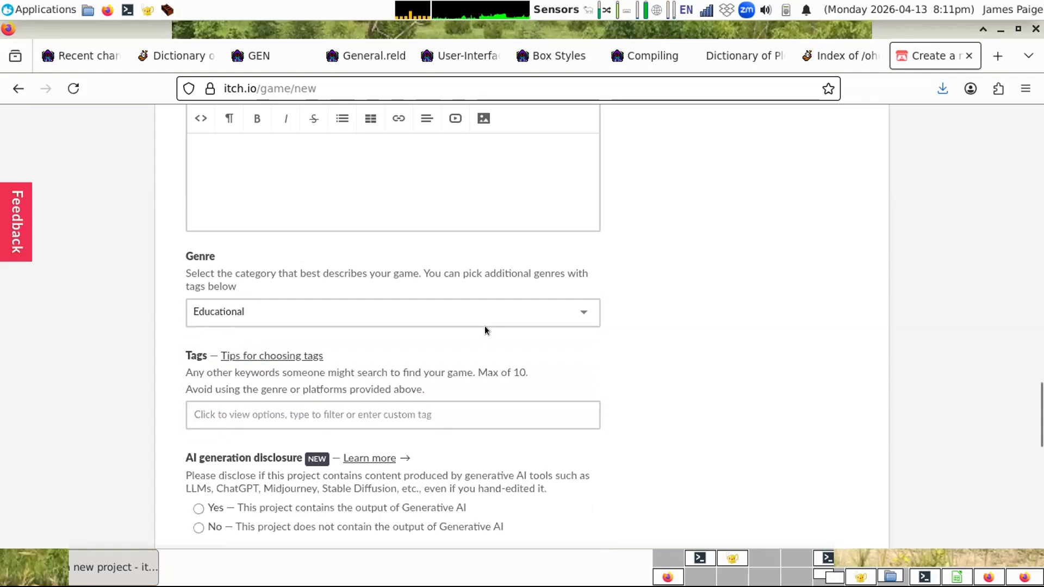
Step: Add the suggested tags no-ai, 2d, singleplayer, retro and short to the project
{"action": "scroll", "coordinate": [430, 348], "scroll_direction": "down", "scroll_amount": 4}
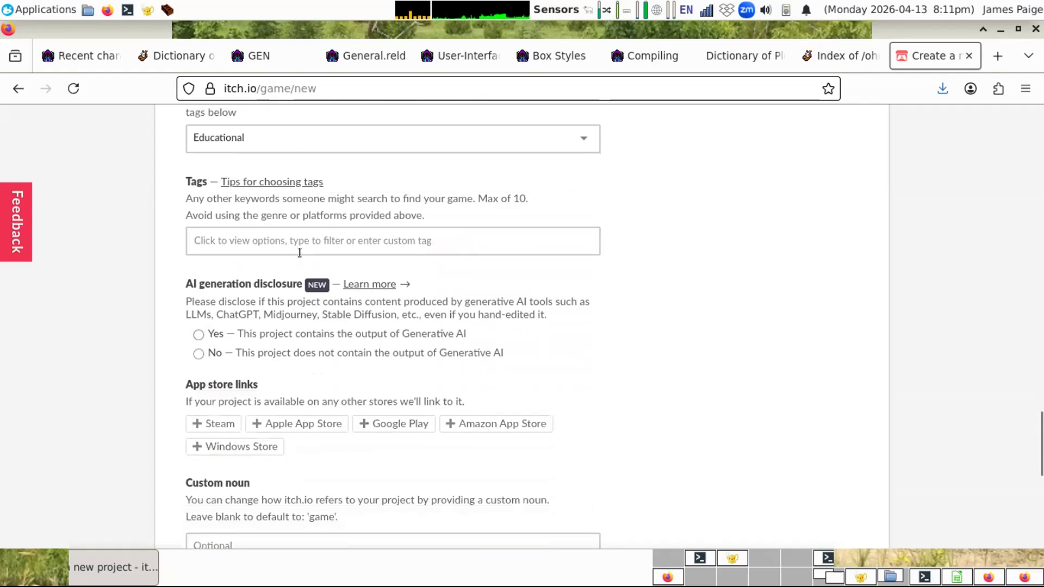
{"action": "left_click", "coordinate": [253, 240]}
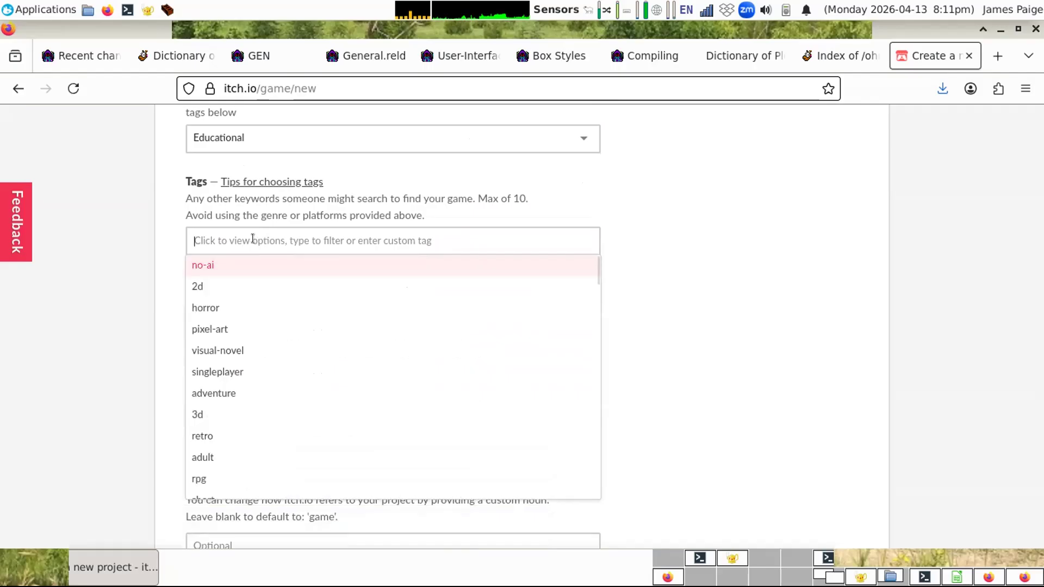
{"action": "left_click", "coordinate": [216, 266]}
{"action": "left_click", "coordinate": [304, 240]}
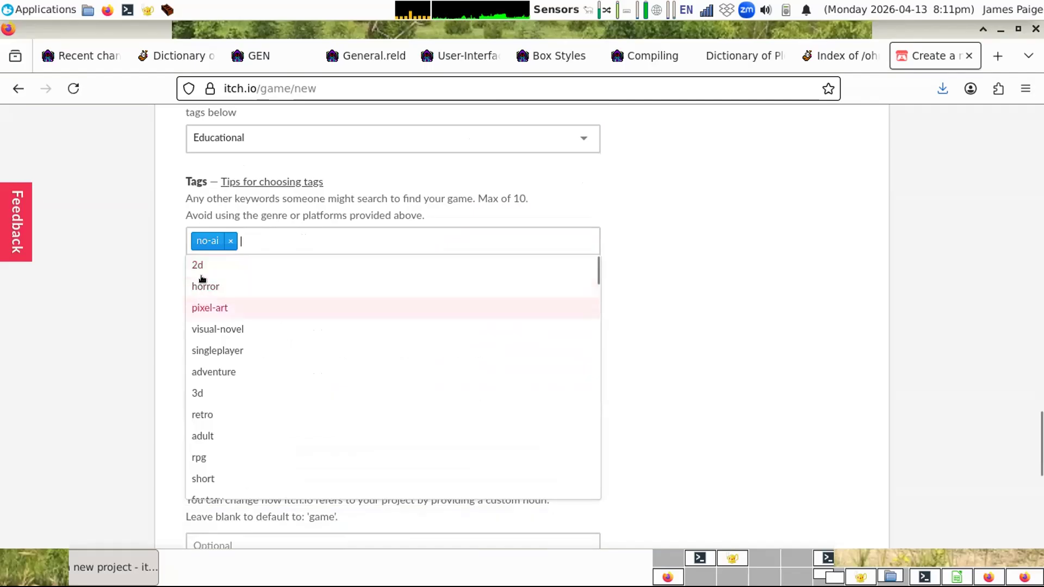
{"action": "left_click", "coordinate": [204, 265]}
{"action": "left_click", "coordinate": [367, 229]}
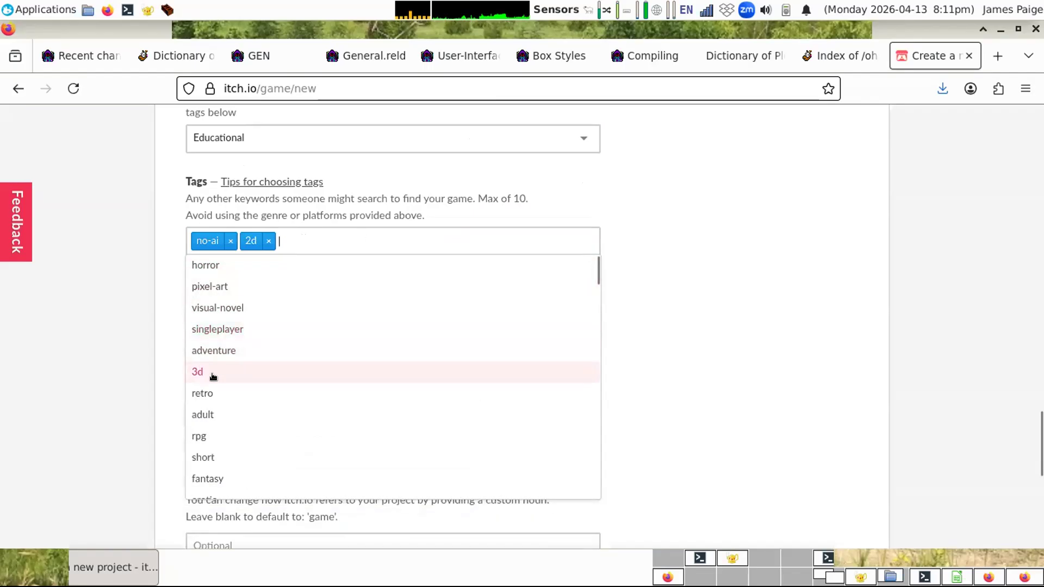
{"action": "left_click", "coordinate": [217, 329]}
{"action": "left_click", "coordinate": [383, 238]}
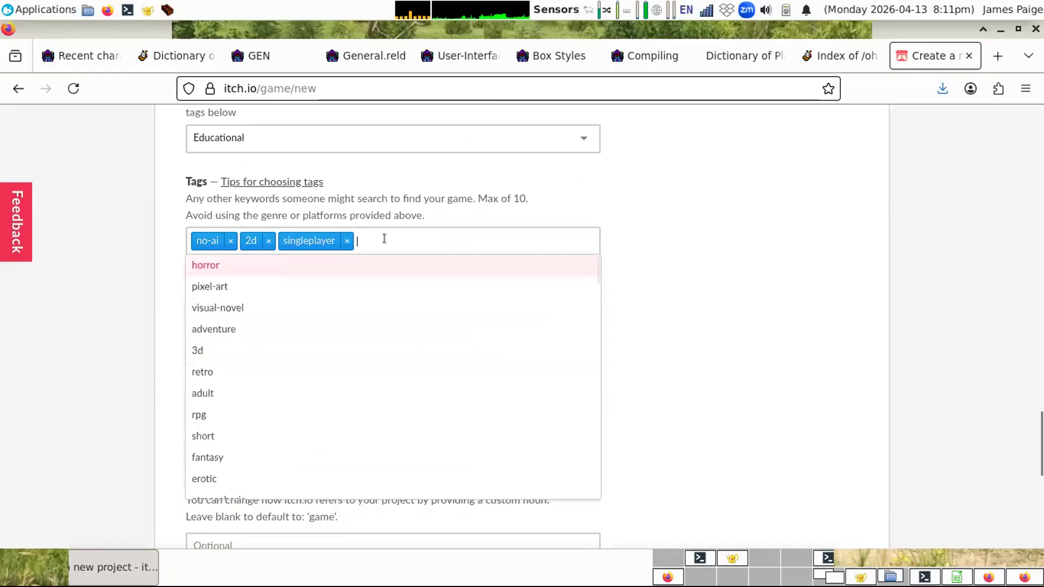
{"action": "left_click", "coordinate": [228, 374]}
{"action": "left_click", "coordinate": [422, 242]}
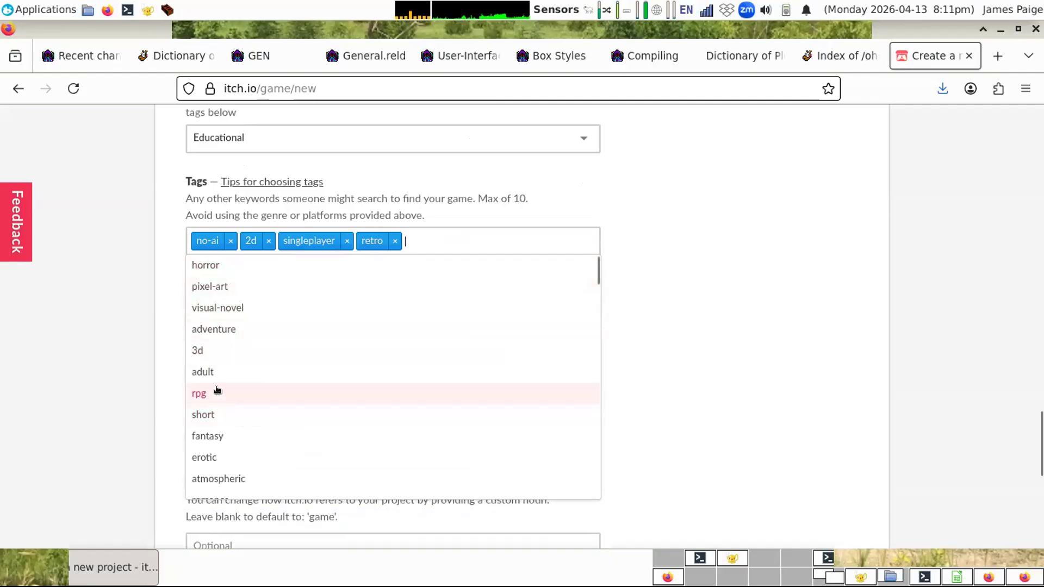
{"action": "left_click", "coordinate": [216, 417]}
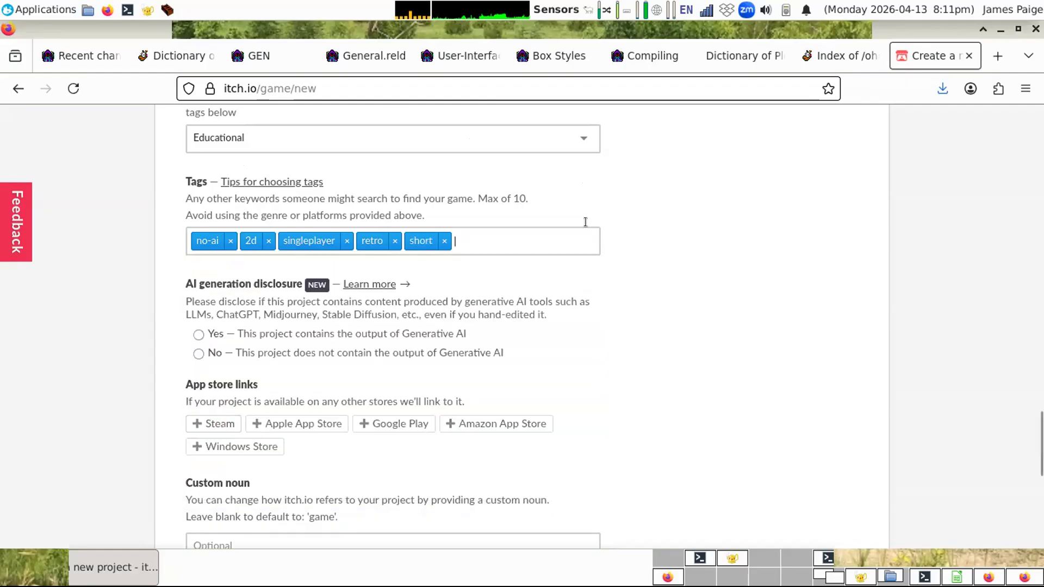
Step: Filter the tag suggestions by "edu" and add the educational tag
{"action": "left_click", "coordinate": [485, 241]}
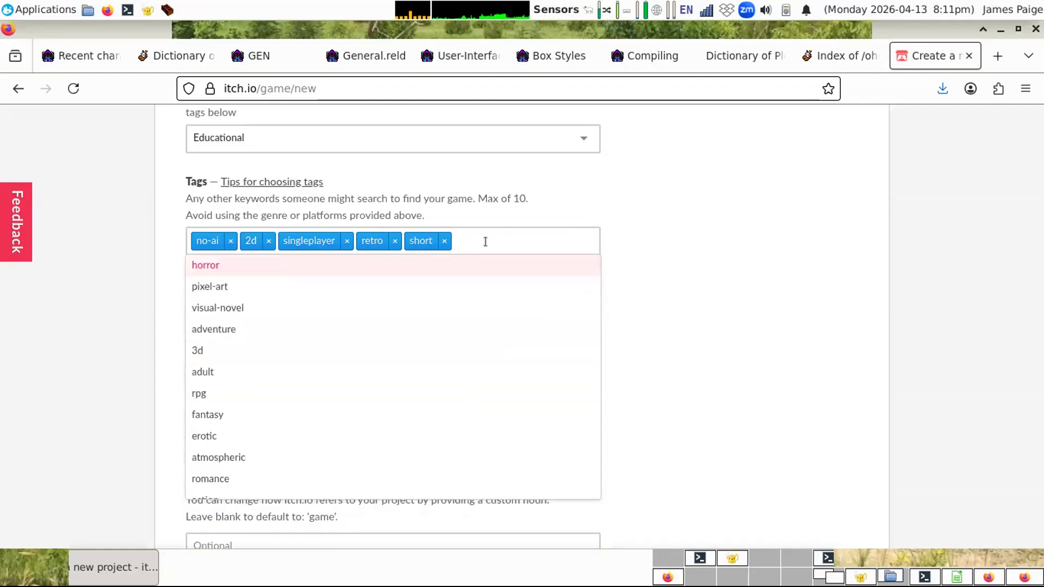
{"action": "type", "text": "edu"}
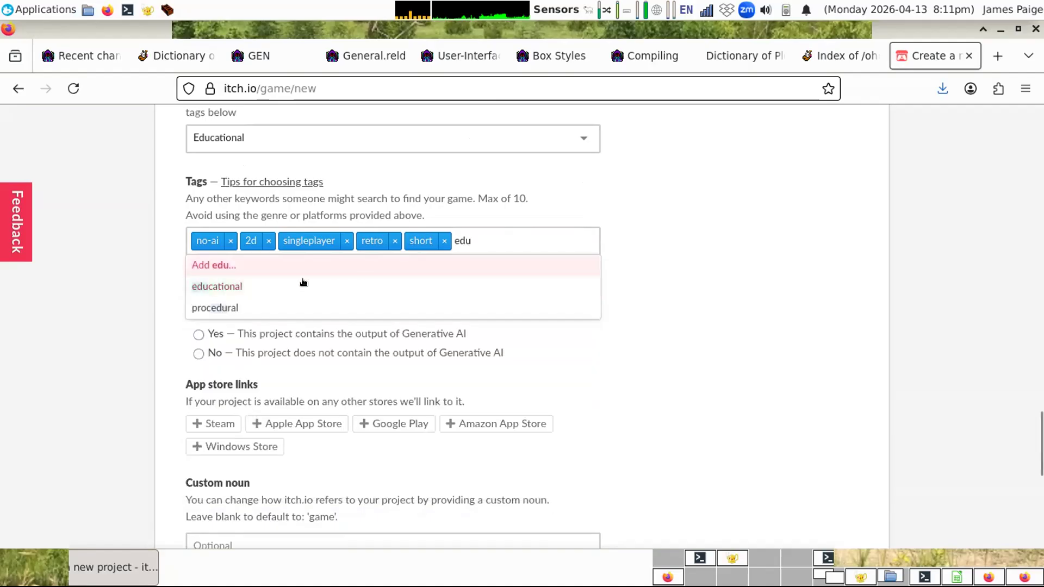
{"action": "left_click", "coordinate": [337, 286]}
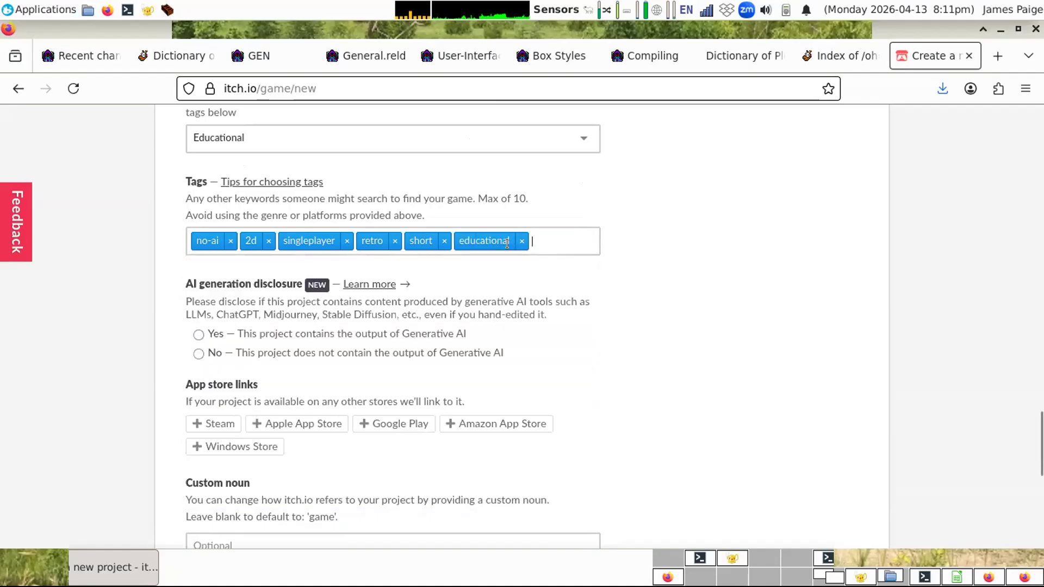
{"action": "left_click", "coordinate": [558, 233]}
{"action": "type", "text": "humor"}
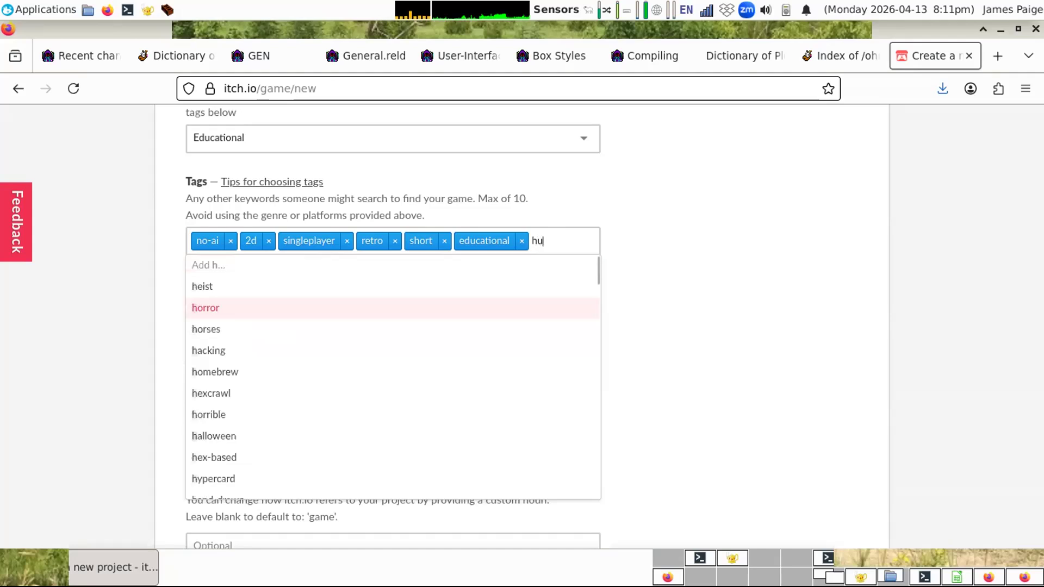
{"action": "key", "text": "BackSpace"}
{"action": "key", "text": "BackSpace"}
{"action": "key", "text": "BackSpace"}
{"action": "key", "text": "BackSpace"}
{"action": "key", "text": "BackSpace"}
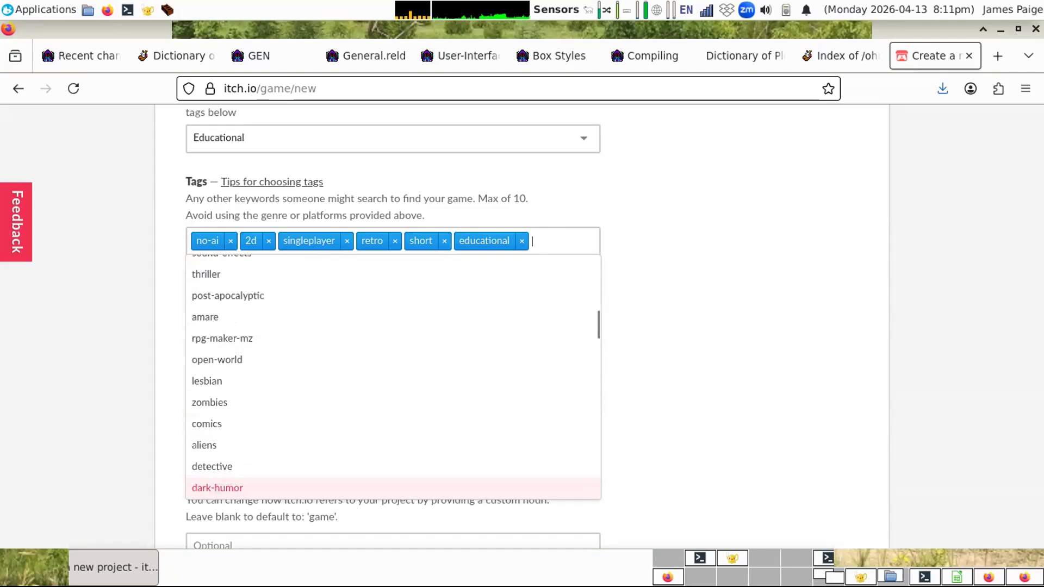
Step: Add the custom tag hamster and declare that the project does not contain the output of generative AI
{"action": "type", "text": "hamster"}
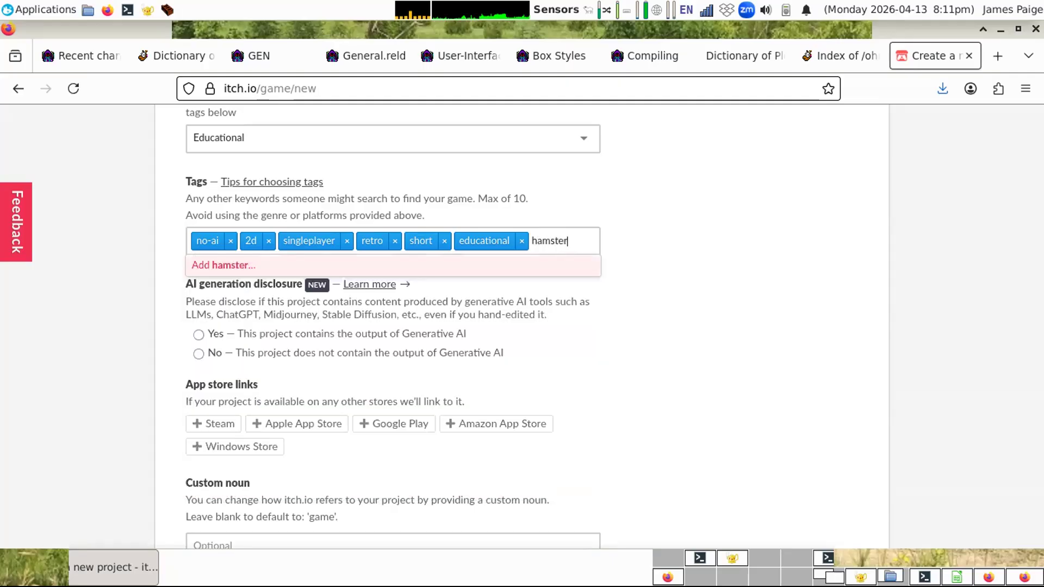
{"action": "left_click", "coordinate": [247, 265]}
{"action": "left_click", "coordinate": [652, 337]}
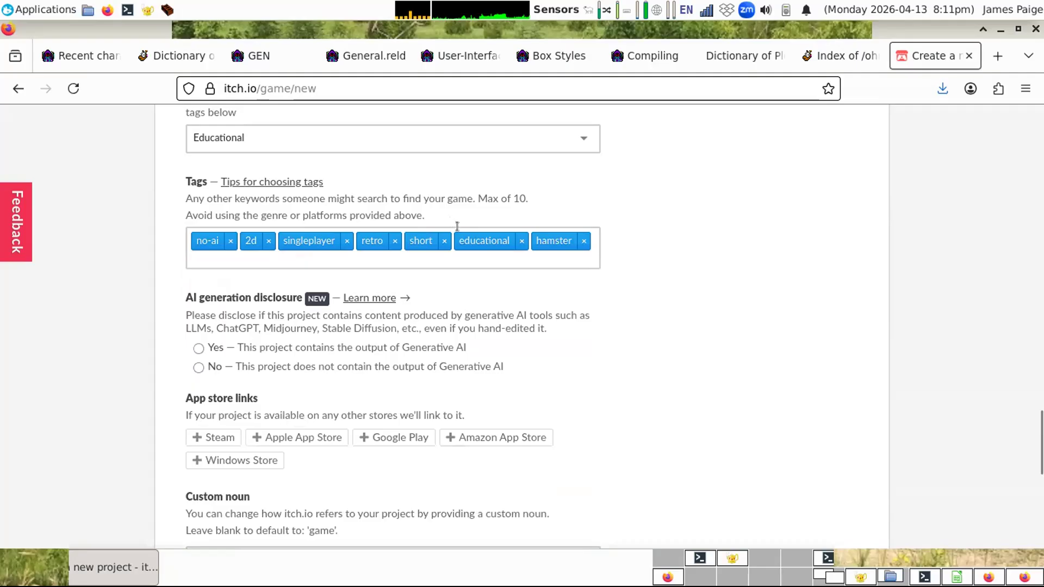
{"action": "left_click", "coordinate": [199, 367]}
Step: Keep comments enabled and visibility set to Draft, and save the project to view its page
{"action": "scroll", "coordinate": [707, 326], "scroll_direction": "down", "scroll_amount": 3}
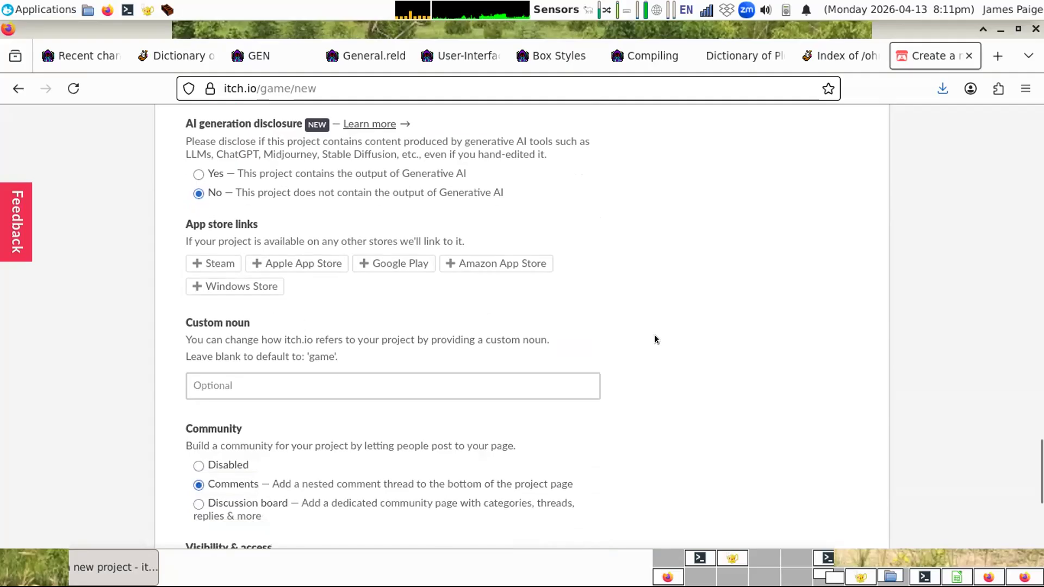
{"action": "scroll", "coordinate": [582, 306], "scroll_direction": "down", "scroll_amount": 2}
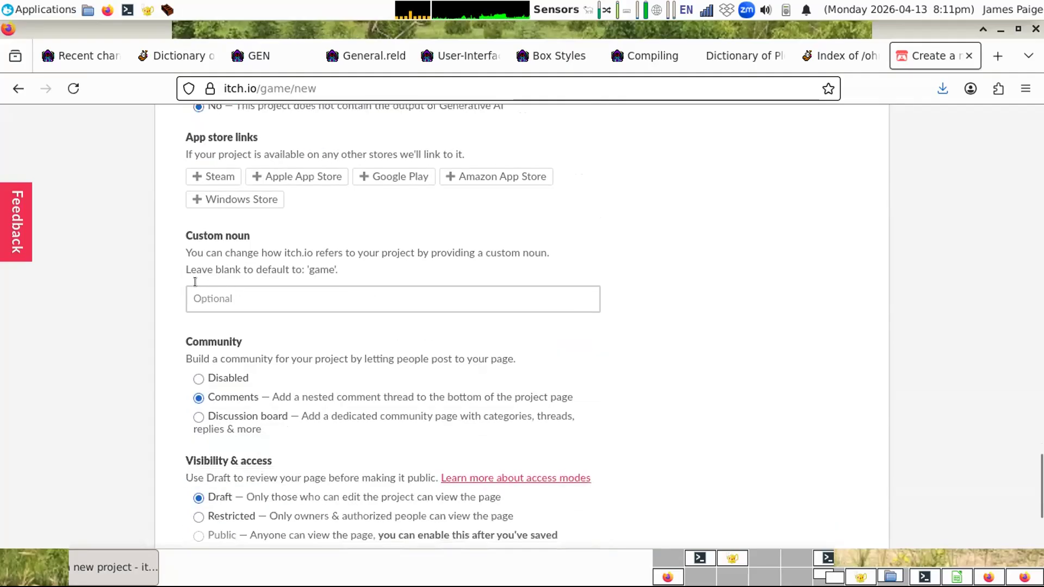
{"action": "scroll", "coordinate": [349, 272], "scroll_direction": "down", "scroll_amount": 2}
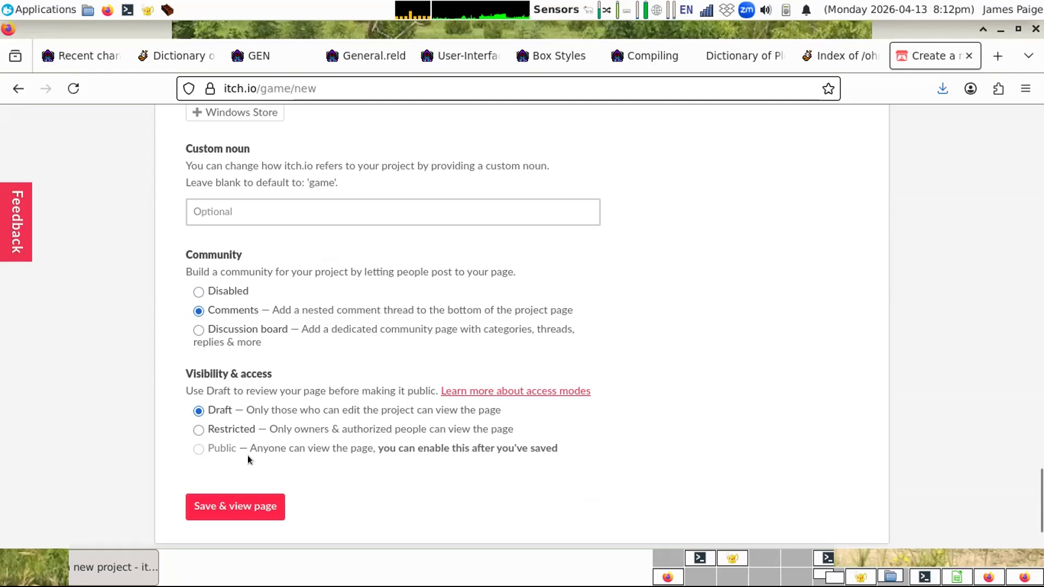
{"action": "scroll", "coordinate": [246, 481], "scroll_direction": "down", "scroll_amount": 3}
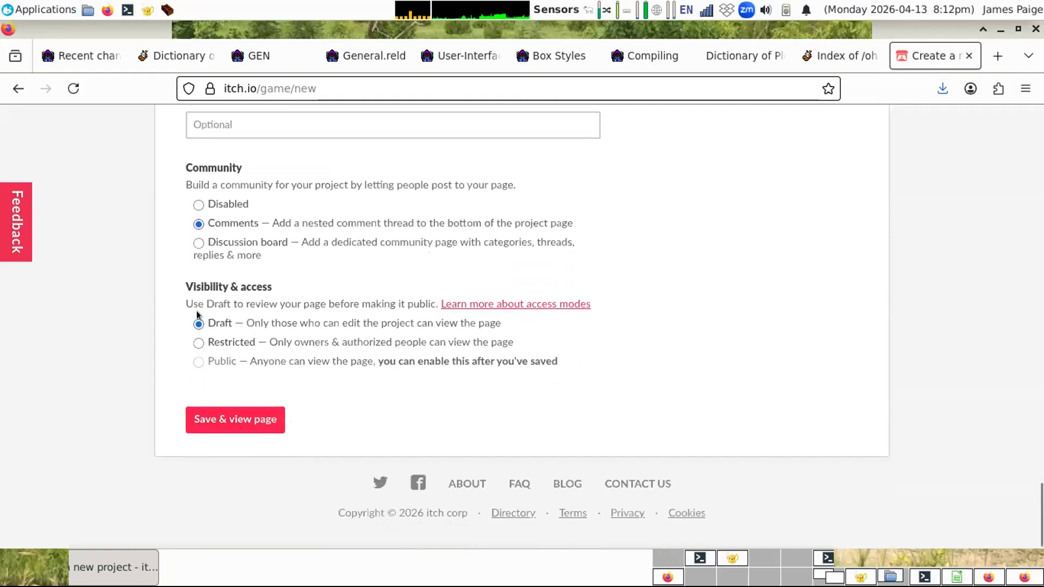
{"action": "left_click", "coordinate": [249, 418]}
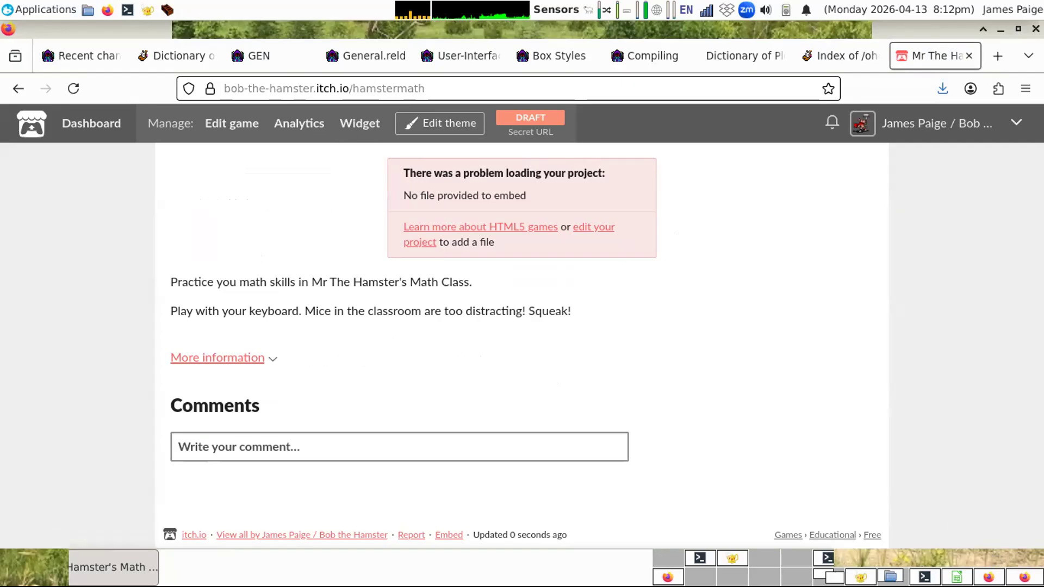
Step: Switch to the OHRRPGCE editor and set the itch.io upload options to also upload the web build
{"action": "left_click", "coordinate": [981, 559]}
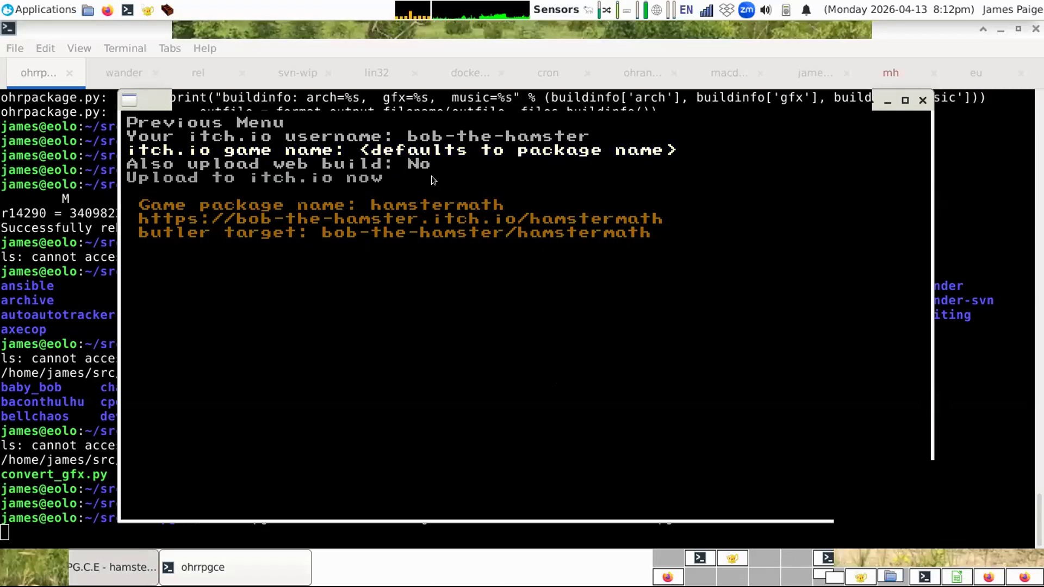
{"action": "key", "text": "Down"}
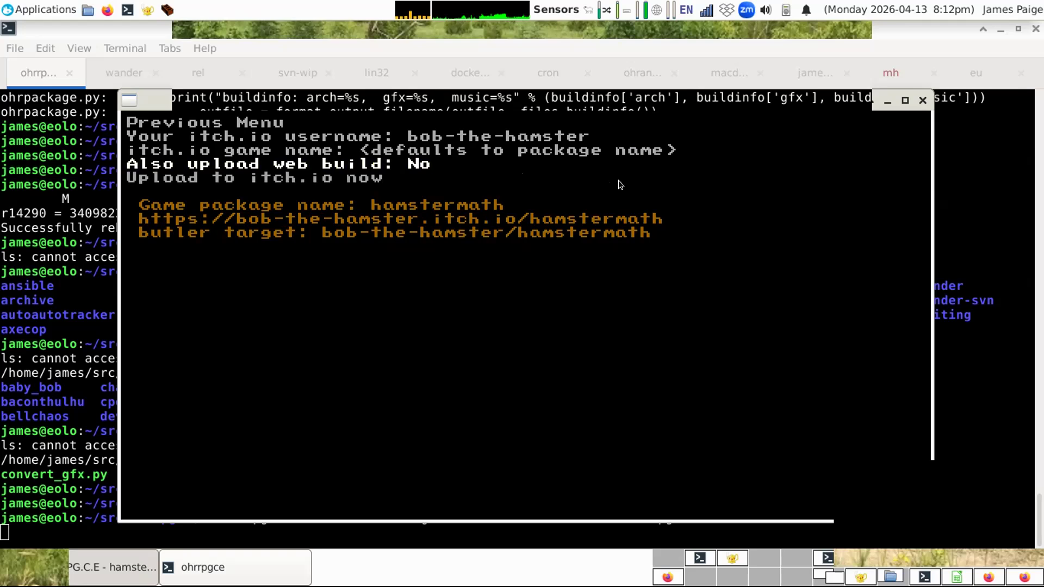
{"action": "key", "text": "Right"}
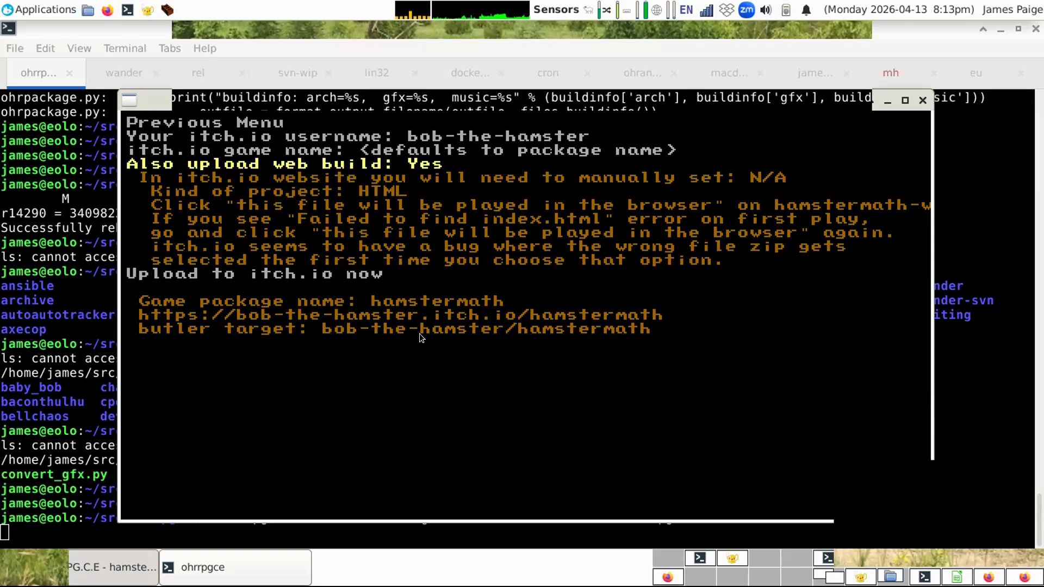
Step: Upload hamstermath to itch.io, agree to replace the older version of the game, and dismiss the completion notice
{"action": "key", "text": "Down"}
{"action": "key", "text": "Down"}
{"action": "key", "text": "Up"}
{"action": "key", "text": "Return"}
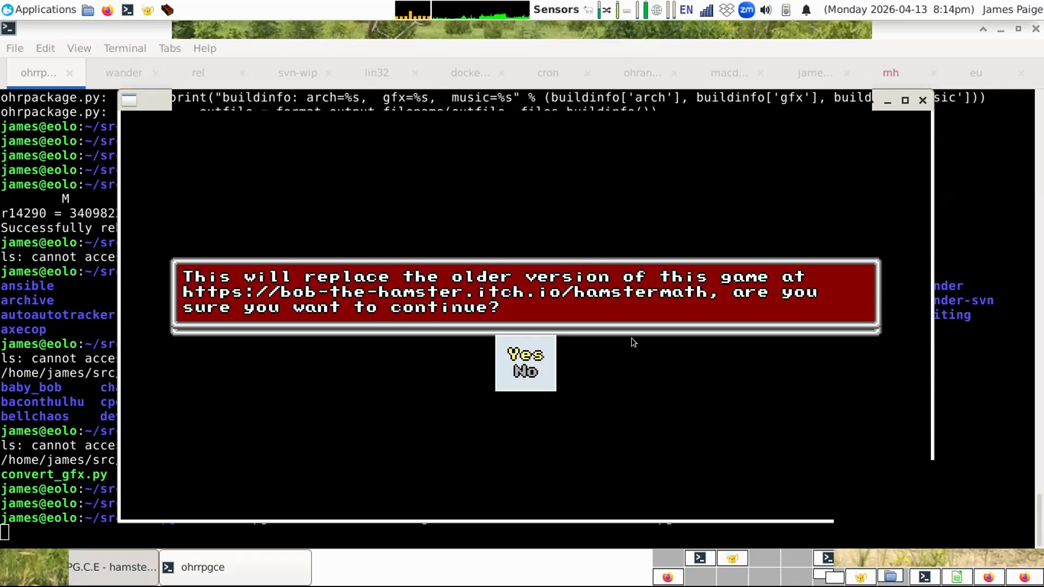
{"action": "key", "text": "Return"}
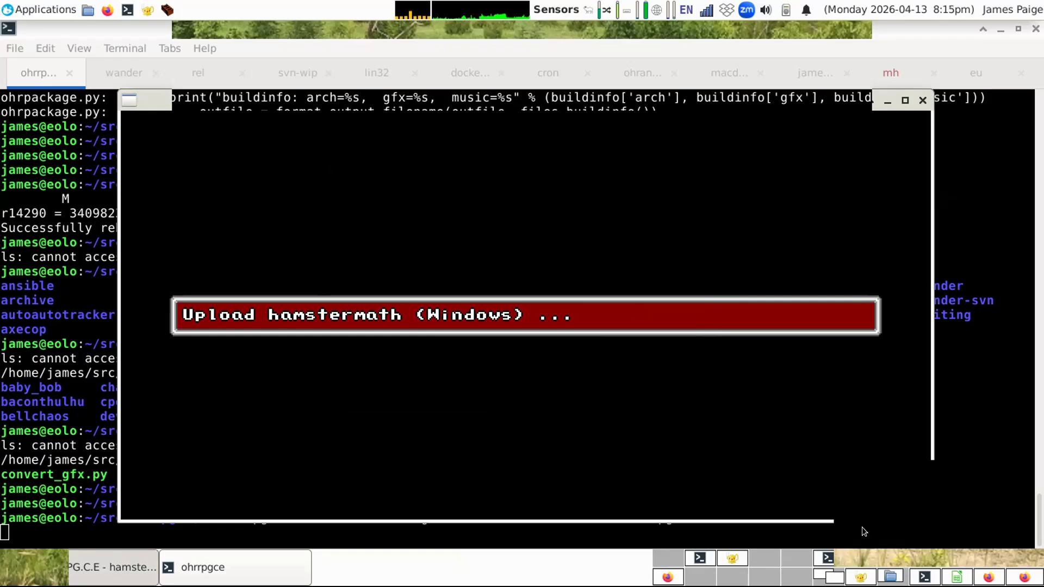
{"action": "left_click", "coordinate": [801, 33]}
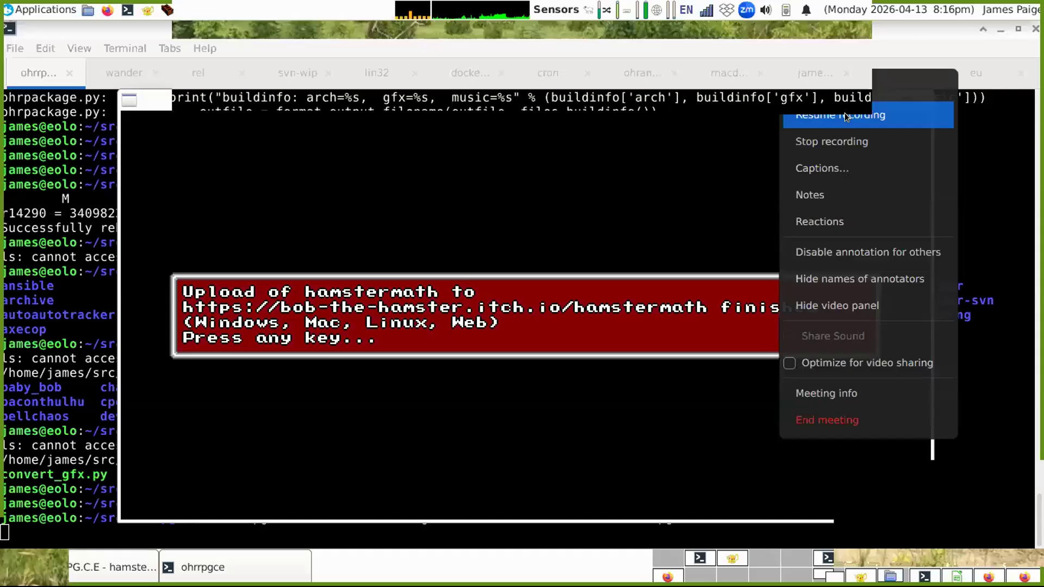
{"action": "left_click", "coordinate": [844, 112]}
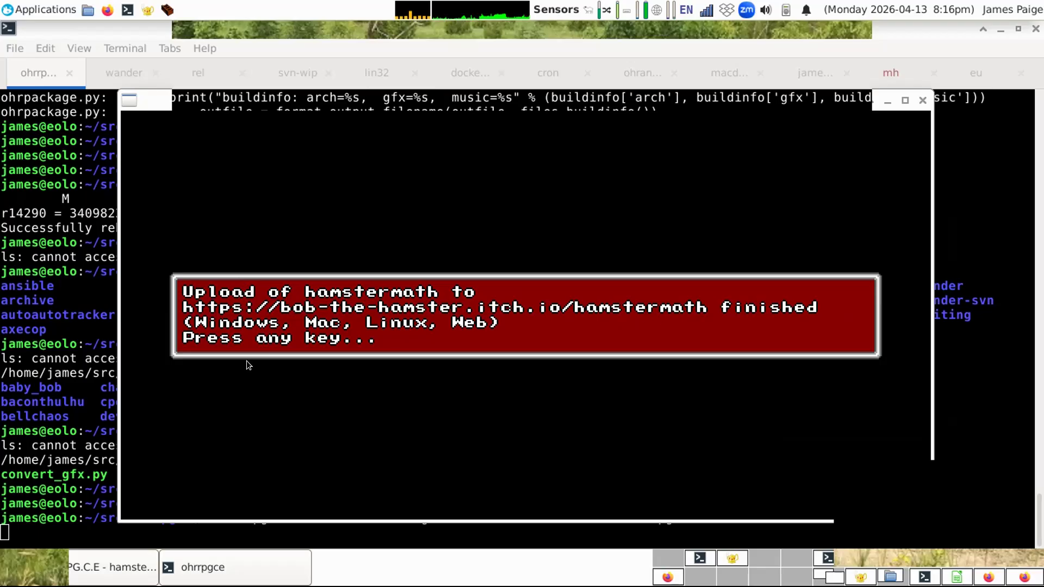
{"action": "key", "text": "Return"}
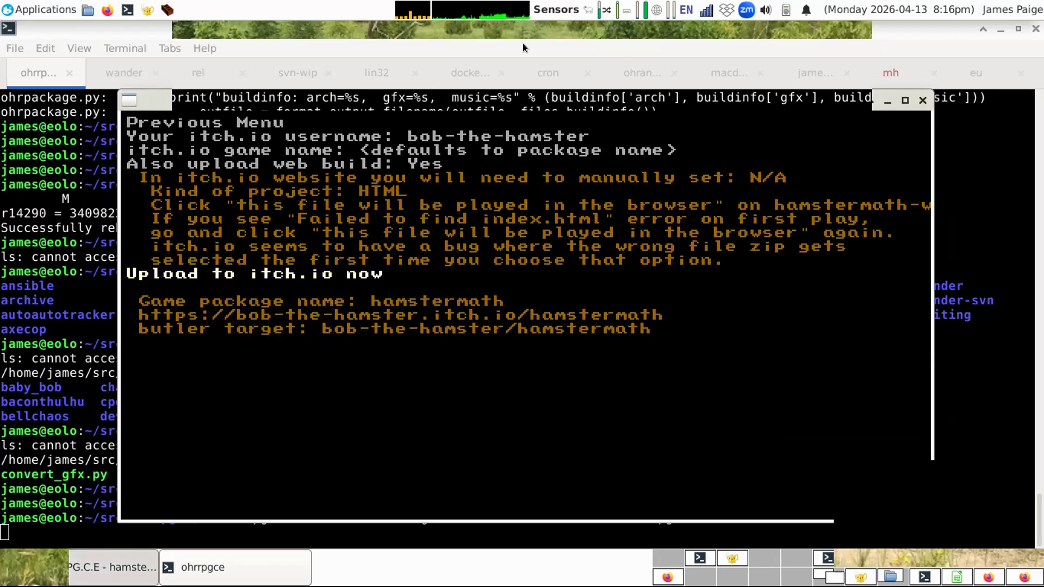
Step: Switch to the browser and open the creator's itch.io profile page with its account options
{"action": "left_click", "coordinate": [931, 553]}
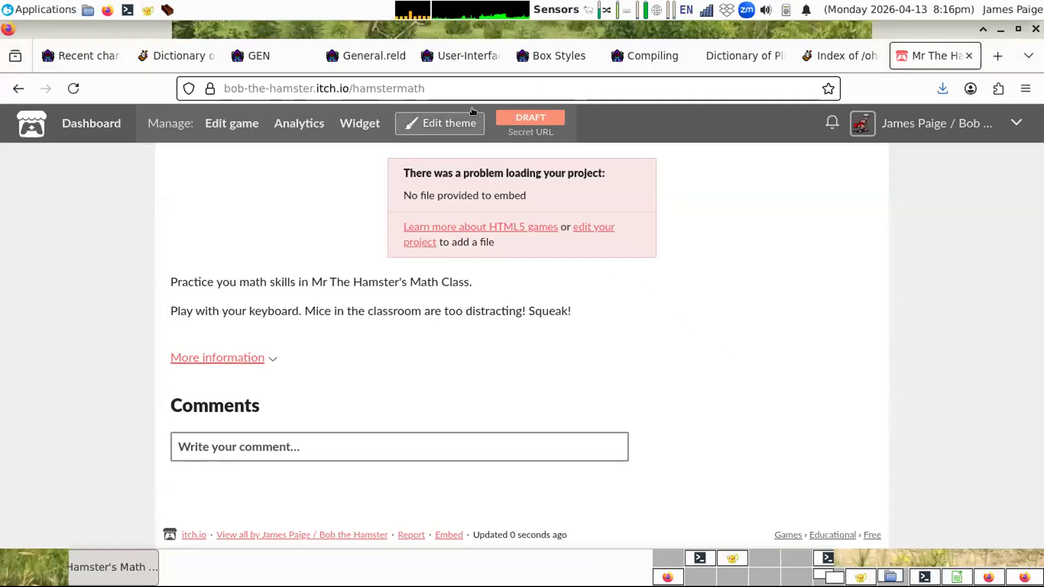
{"action": "left_click", "coordinate": [933, 127]}
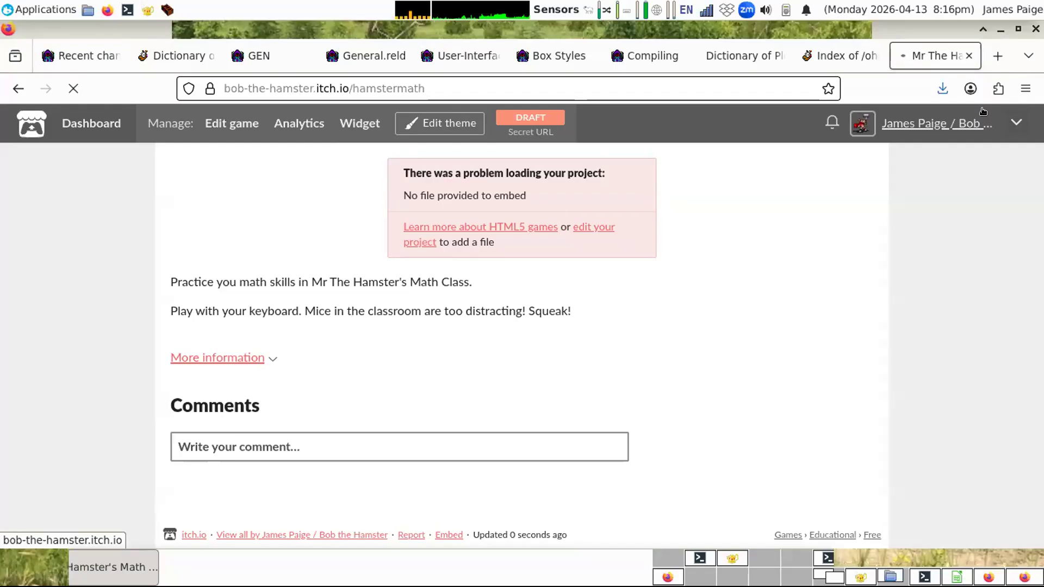
{"action": "left_click", "coordinate": [973, 132]}
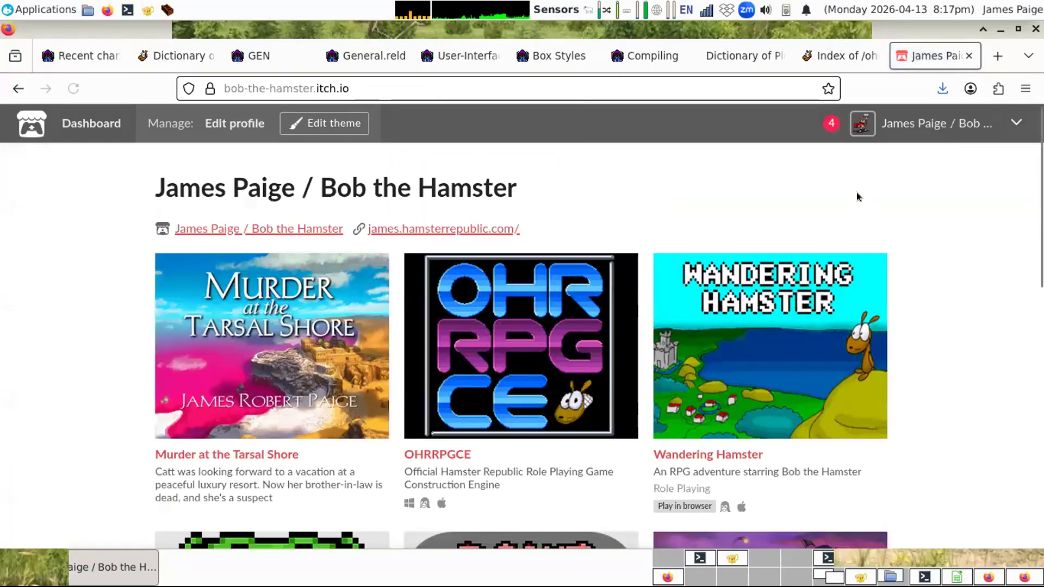
{"action": "left_click", "coordinate": [1009, 123]}
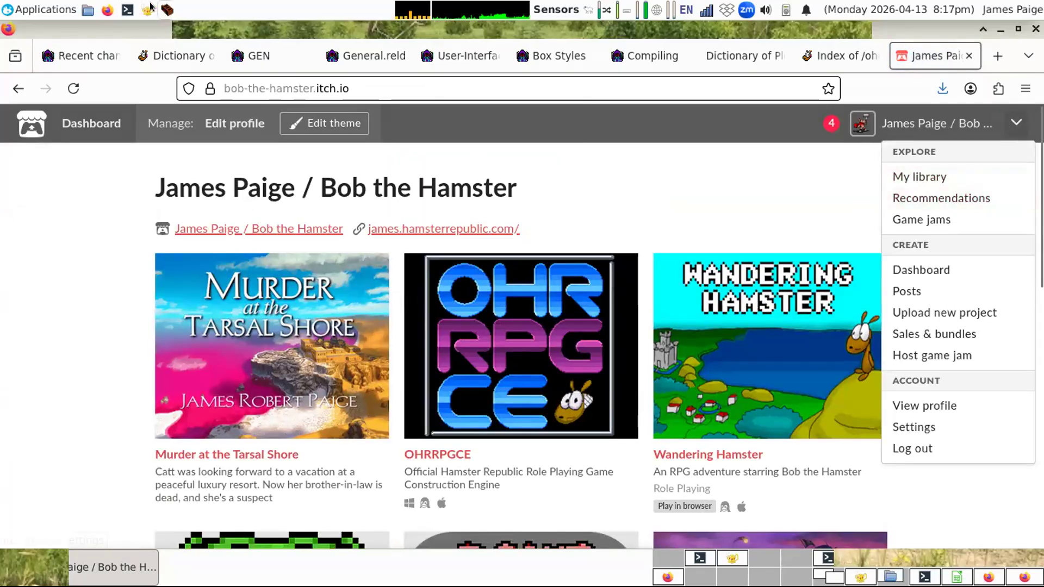
{"action": "left_click", "coordinate": [127, 9]}
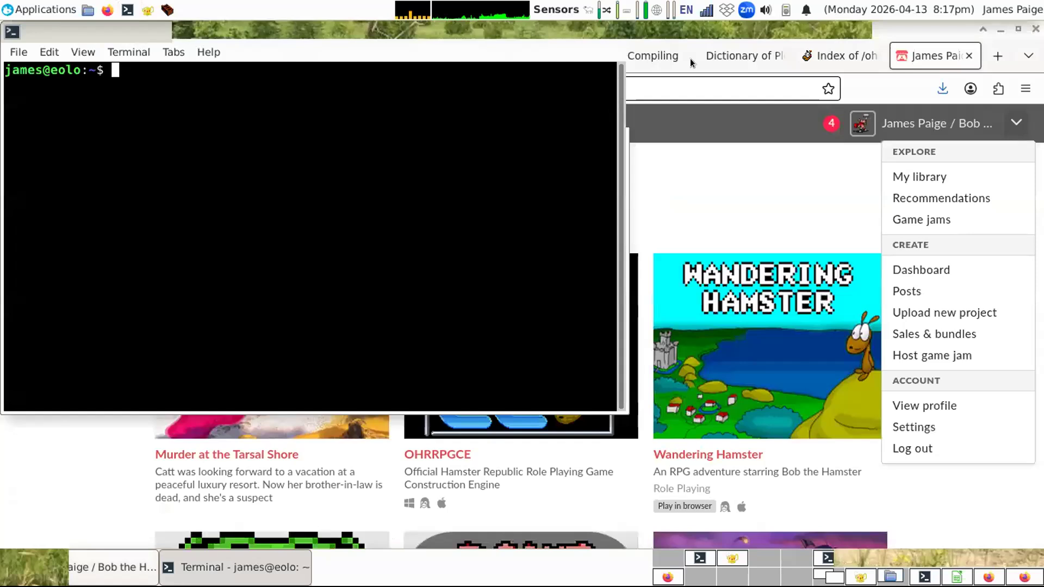
{"action": "left_click", "coordinate": [800, 34]}
{"action": "left_click", "coordinate": [810, 113]}
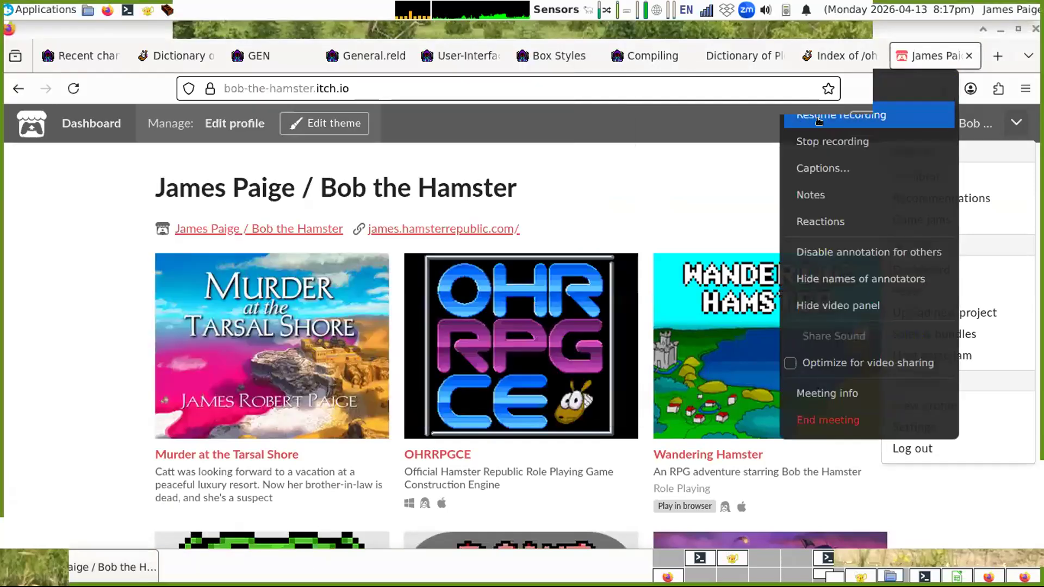
{"action": "left_click", "coordinate": [818, 120]}
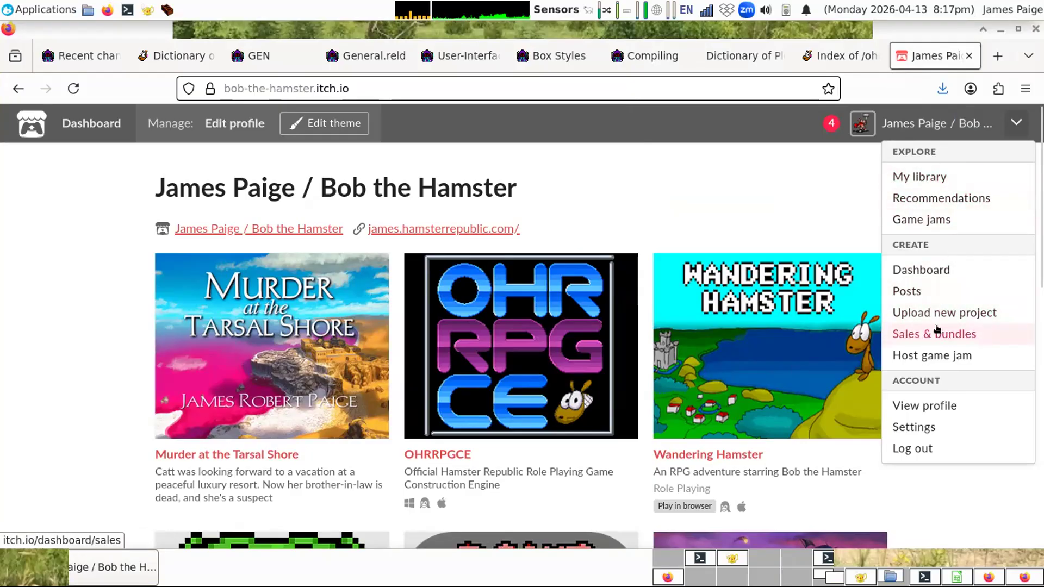
Step: Go to the creator dashboard and view the Mr The Hamster's Math Class project page
{"action": "left_click", "coordinate": [916, 272]}
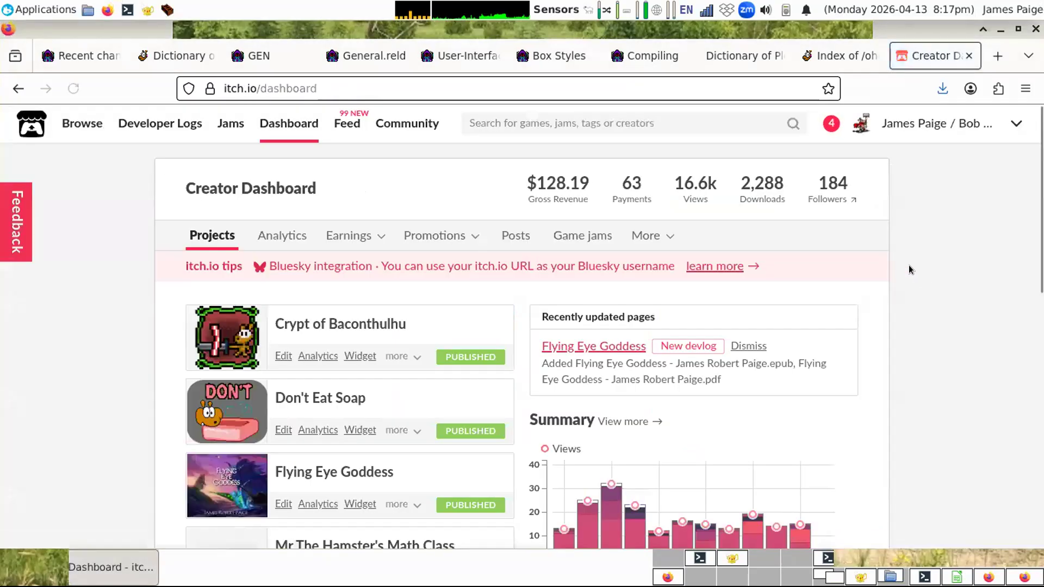
{"action": "scroll", "coordinate": [347, 354], "scroll_direction": "down", "scroll_amount": 10}
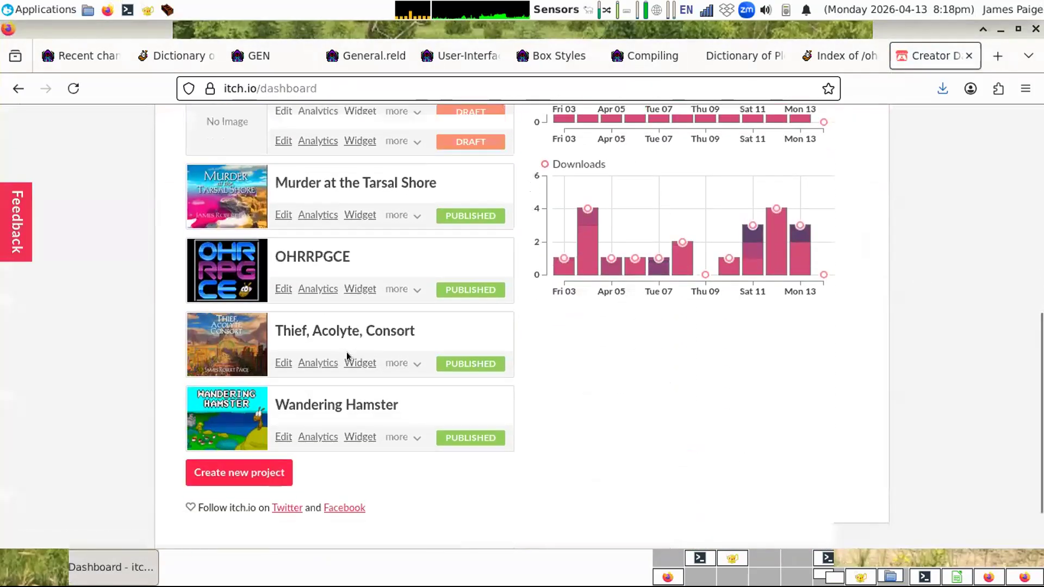
{"action": "scroll", "coordinate": [347, 352], "scroll_direction": "up", "scroll_amount": 5}
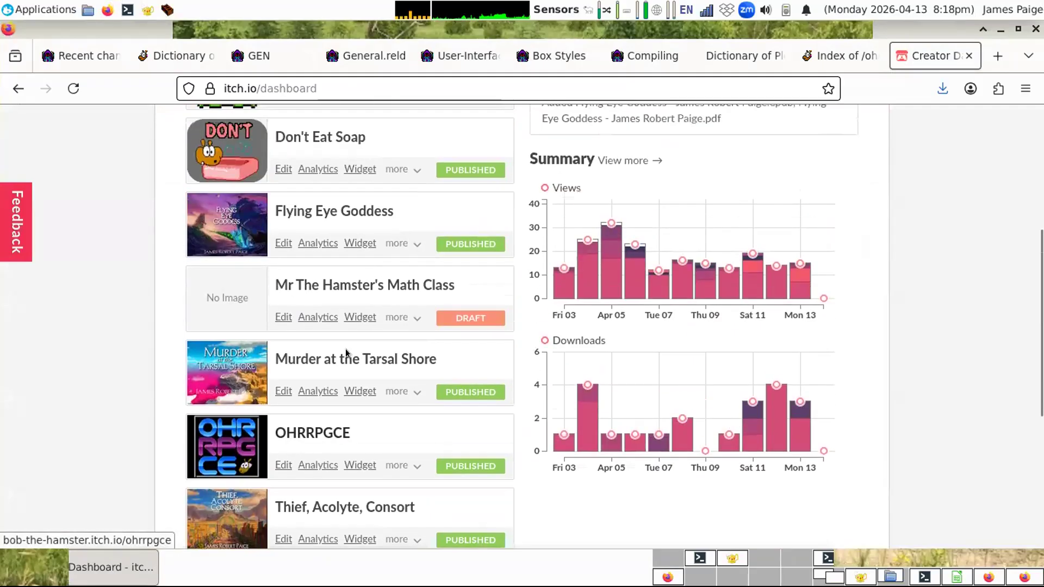
{"action": "left_click", "coordinate": [303, 283]}
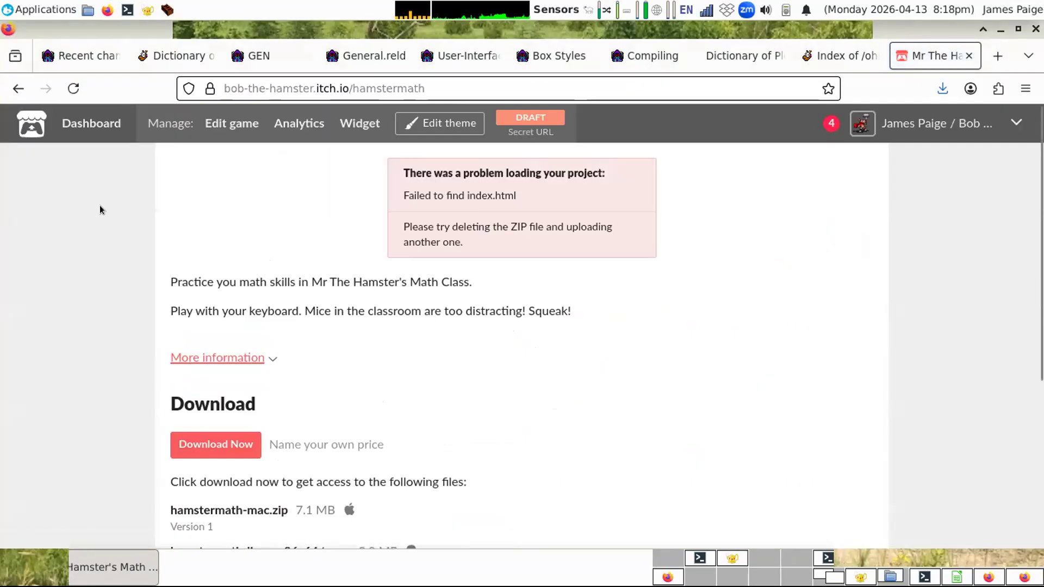
Step: Return to the dashboard and open Mr The Hamster's Math Class for editing at its Uploads section
{"action": "left_click", "coordinate": [18, 89]}
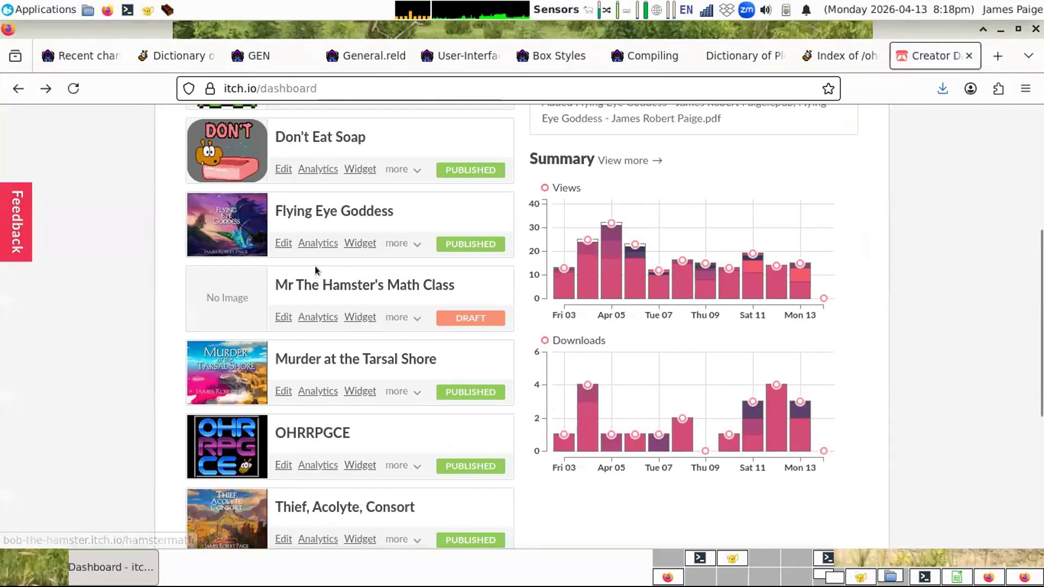
{"action": "left_click", "coordinate": [283, 316]}
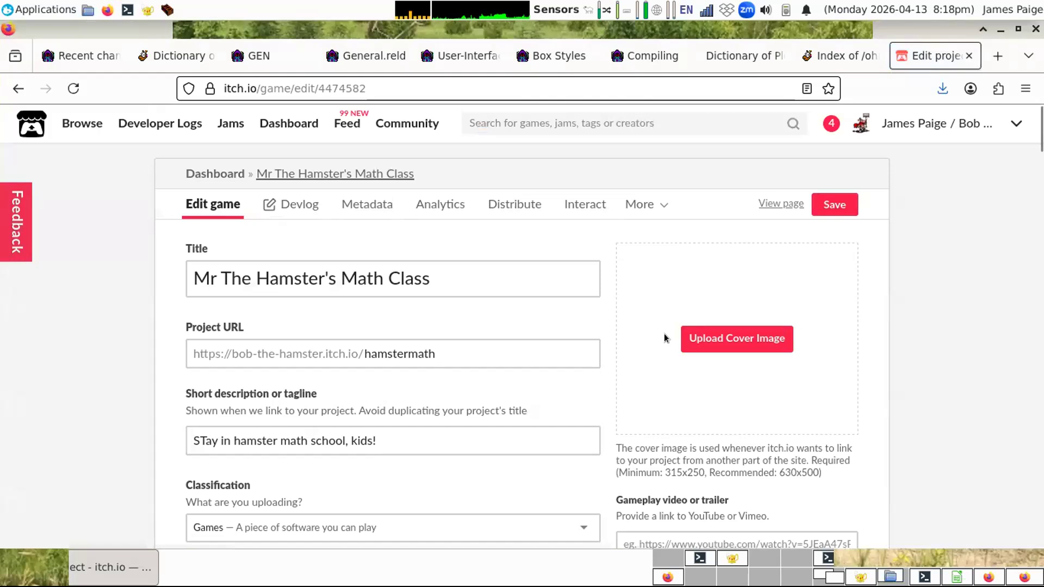
{"action": "scroll", "coordinate": [700, 354], "scroll_direction": "down", "scroll_amount": 5}
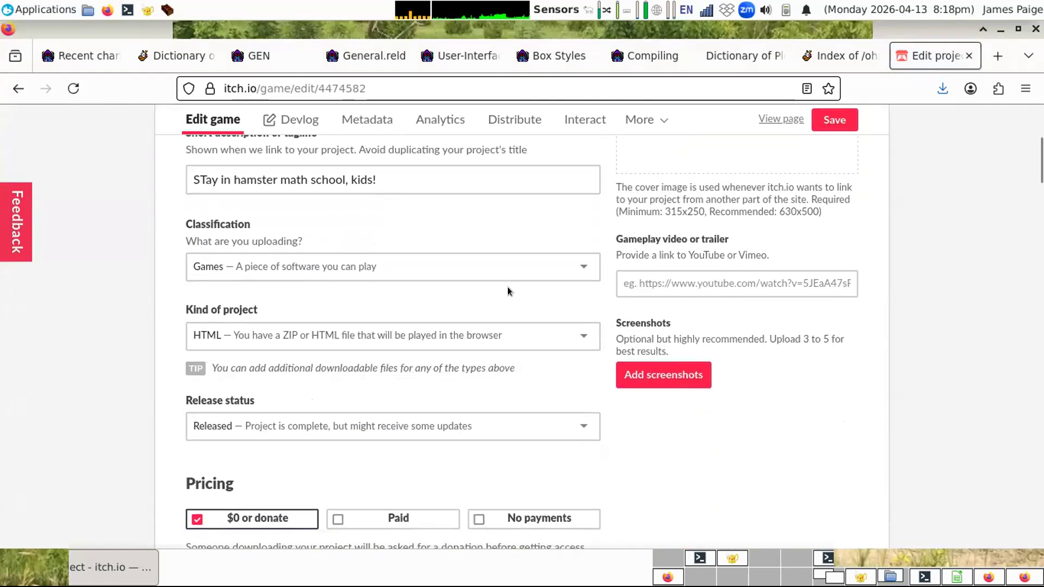
{"action": "scroll", "coordinate": [507, 286], "scroll_direction": "down", "scroll_amount": 6}
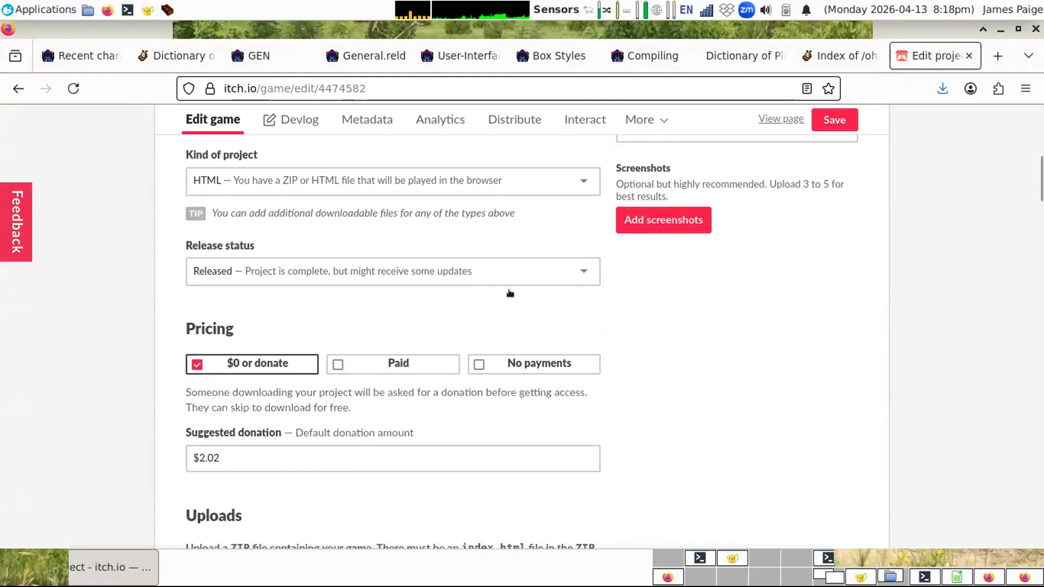
{"action": "scroll", "coordinate": [508, 299], "scroll_direction": "down", "scroll_amount": 3}
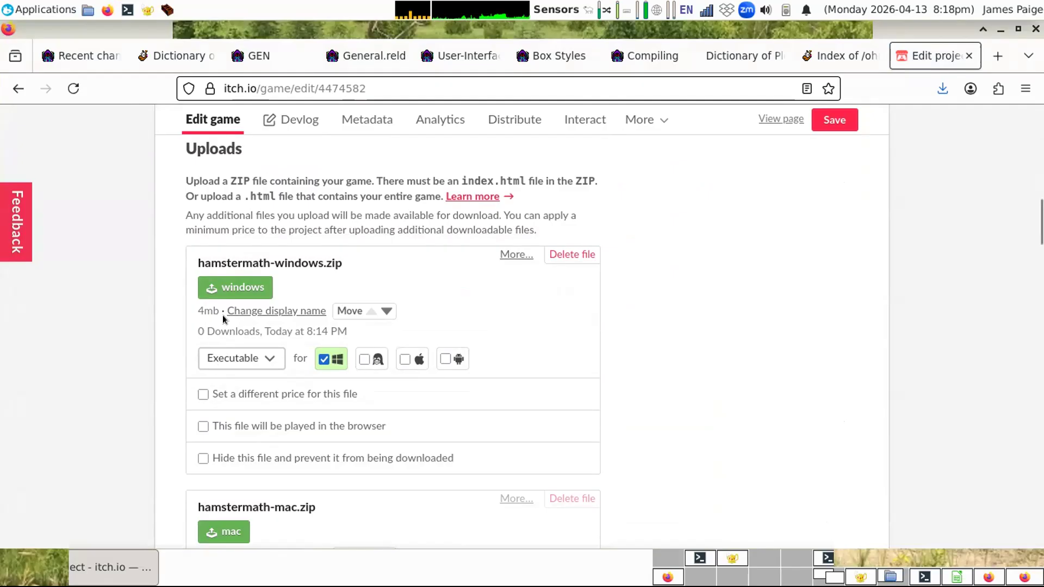
Step: Mark hamstermath-web.zip as the file that will be played in the browser and save the project
{"action": "scroll", "coordinate": [223, 319], "scroll_direction": "down", "scroll_amount": 8}
{"action": "scroll", "coordinate": [200, 299], "scroll_direction": "down", "scroll_amount": 3}
{"action": "scroll", "coordinate": [198, 302], "scroll_direction": "up", "scroll_amount": 3}
{"action": "scroll", "coordinate": [198, 303], "scroll_direction": "up", "scroll_amount": 6}
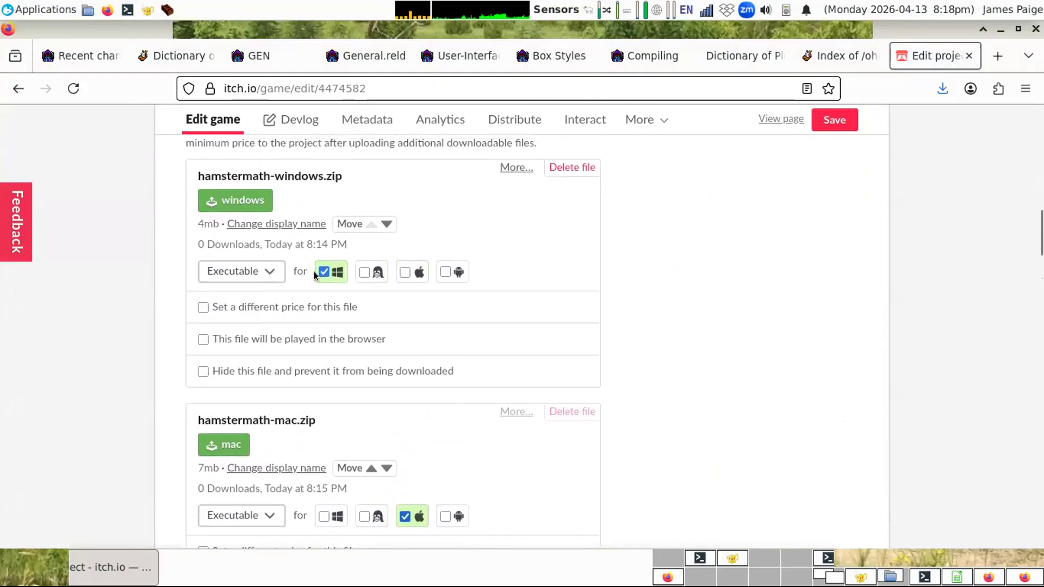
{"action": "scroll", "coordinate": [253, 288], "scroll_direction": "down", "scroll_amount": 11}
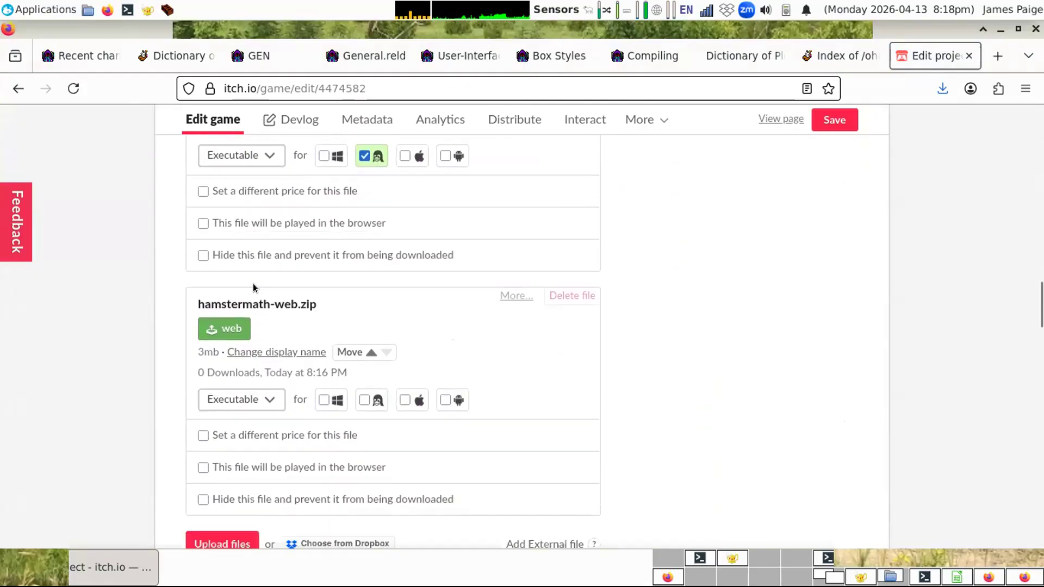
{"action": "scroll", "coordinate": [254, 288], "scroll_direction": "down", "scroll_amount": 2}
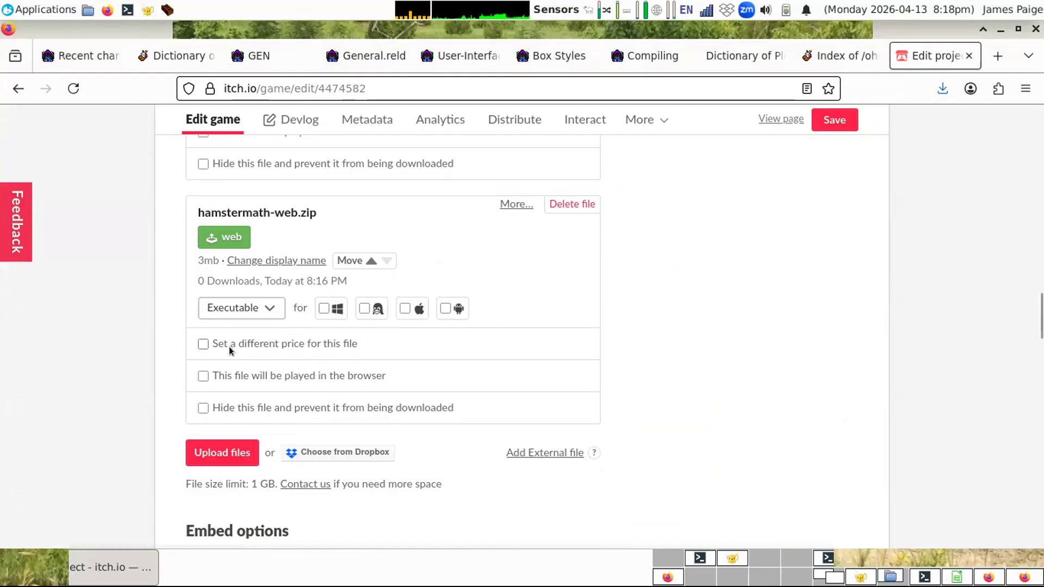
{"action": "left_click", "coordinate": [203, 375]}
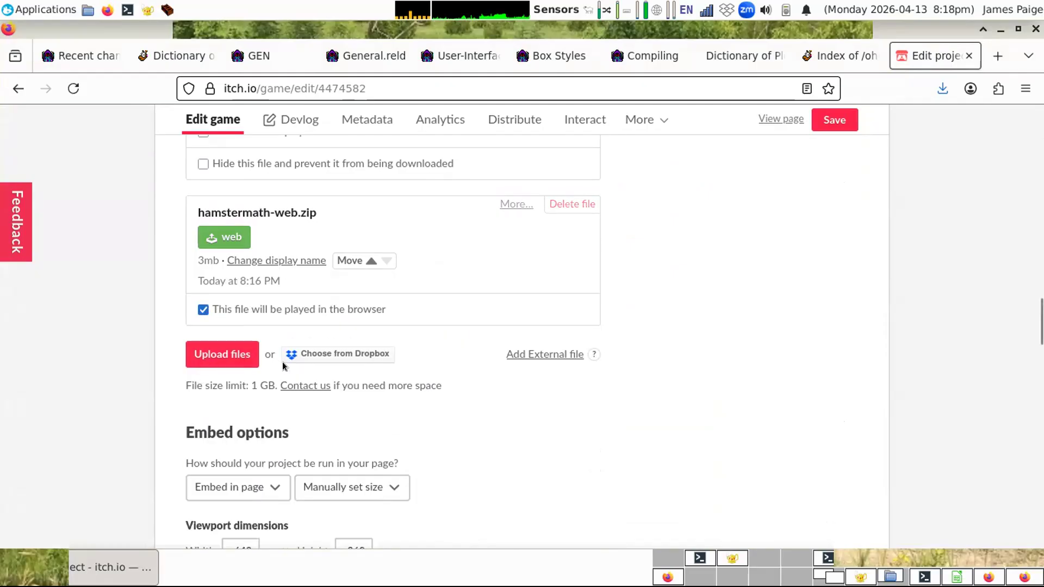
{"action": "scroll", "coordinate": [412, 353], "scroll_direction": "down", "scroll_amount": 2}
{"action": "scroll", "coordinate": [412, 353], "scroll_direction": "down", "scroll_amount": 15}
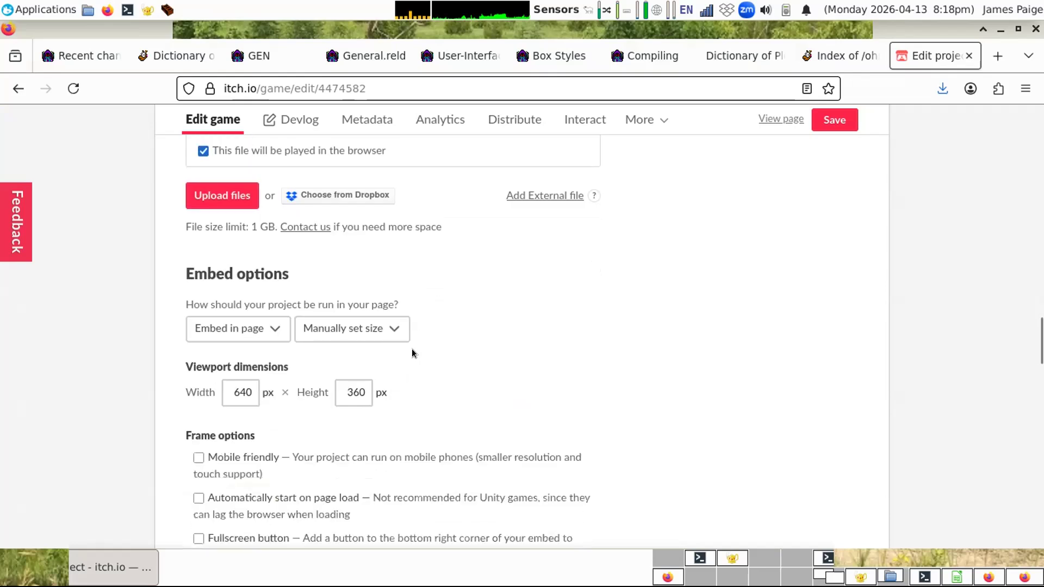
{"action": "scroll", "coordinate": [402, 337], "scroll_direction": "down", "scroll_amount": 10}
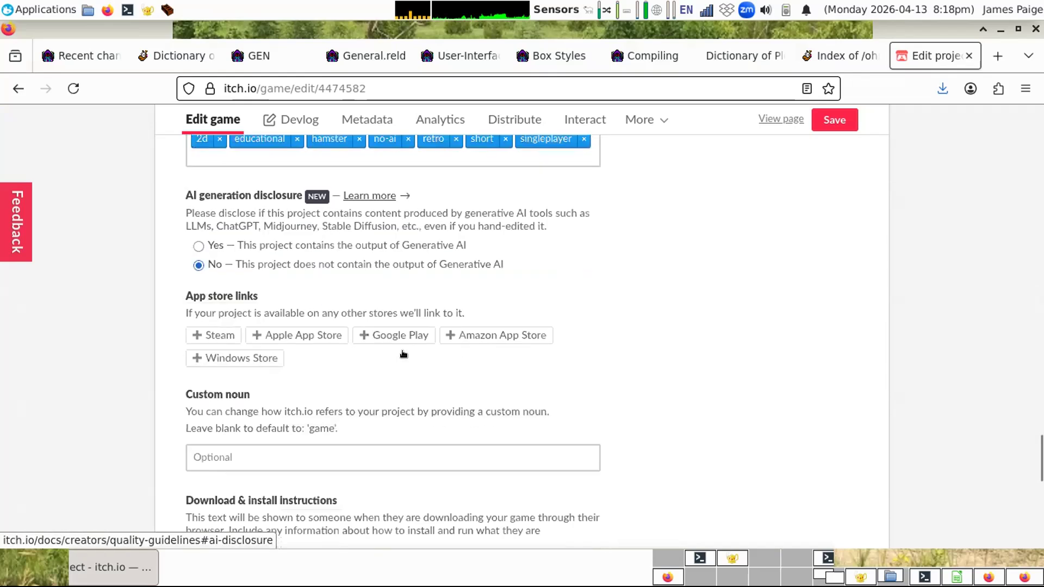
{"action": "left_click", "coordinate": [192, 413]}
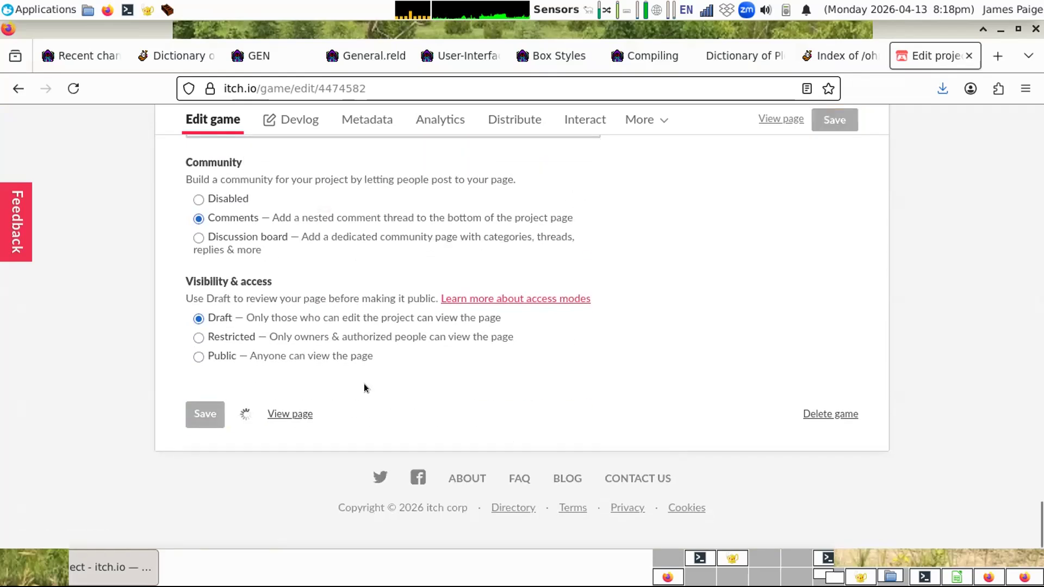
Step: Check the minimum size required for the cover image and open the project's public page view
{"action": "scroll", "coordinate": [748, 301], "scroll_direction": "up", "scroll_amount": 5}
{"action": "scroll", "coordinate": [748, 301], "scroll_direction": "up", "scroll_amount": 20}
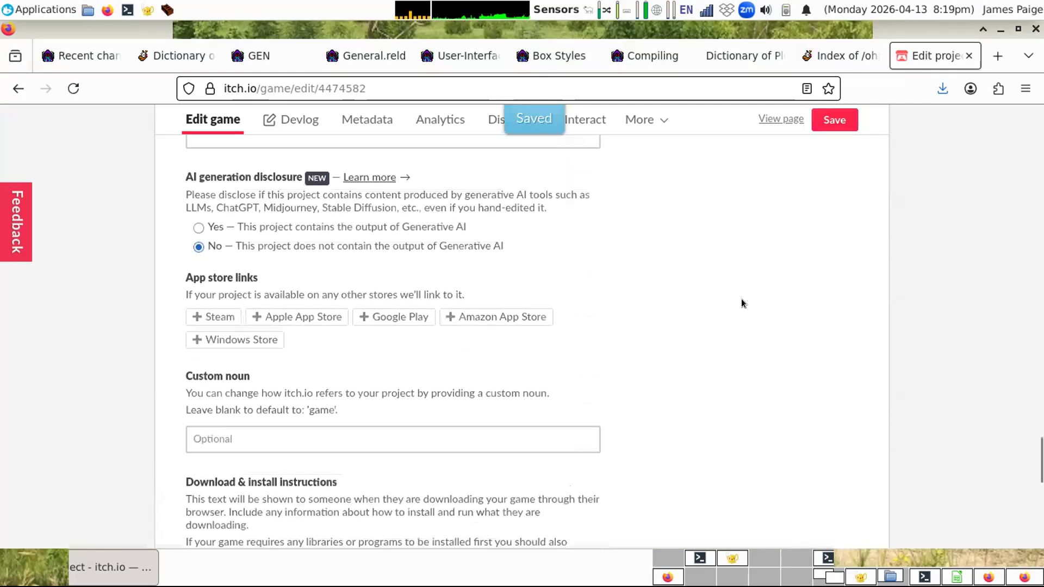
{"action": "scroll", "coordinate": [738, 295], "scroll_direction": "up", "scroll_amount": 15}
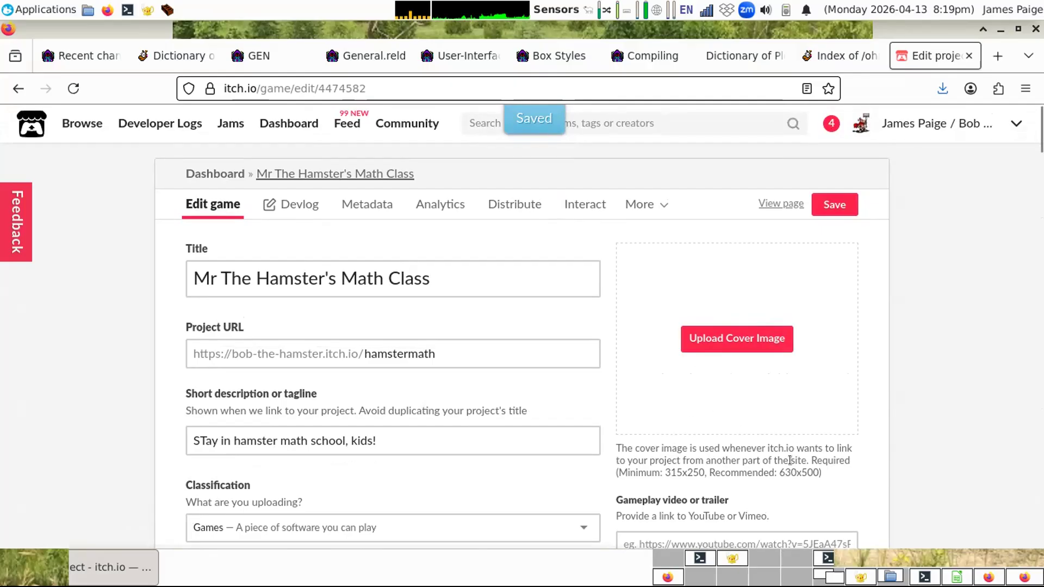
{"action": "left_click_drag", "start_coordinate": [779, 468], "coordinate": [728, 466]}
{"action": "left_click_drag", "start_coordinate": [664, 467], "coordinate": [705, 464]}
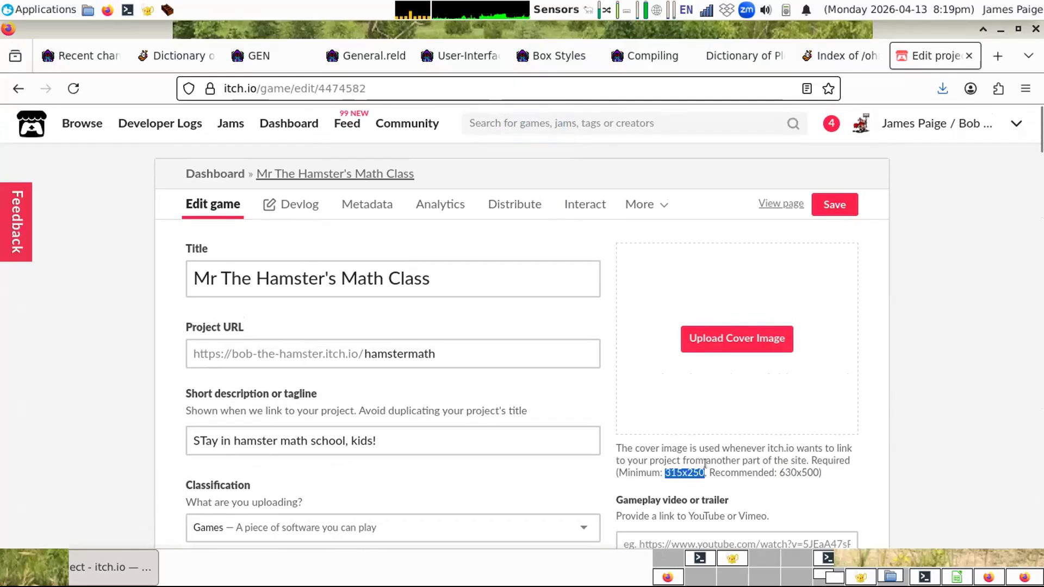
{"action": "left_click", "coordinate": [770, 204]}
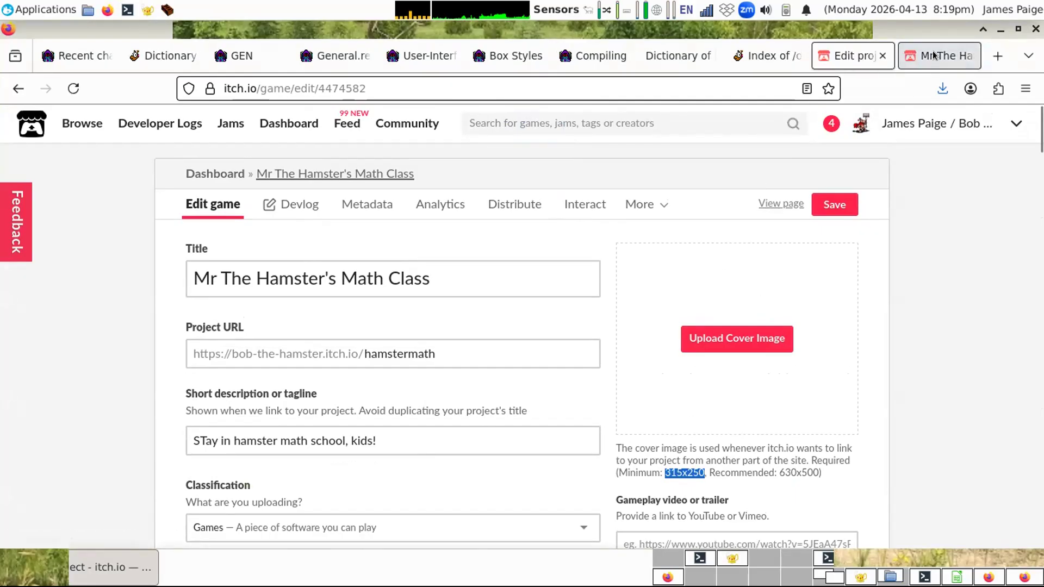
Step: Look over the draft game page's embedded player and download section, and close the page
{"action": "left_click", "coordinate": [933, 55]}
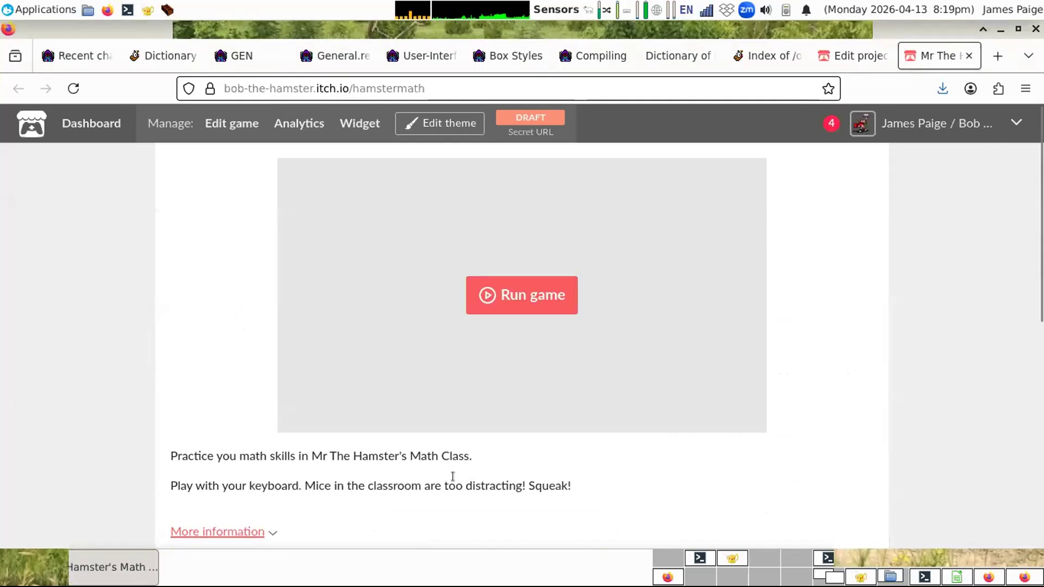
{"action": "scroll", "coordinate": [283, 425], "scroll_direction": "down", "scroll_amount": 6}
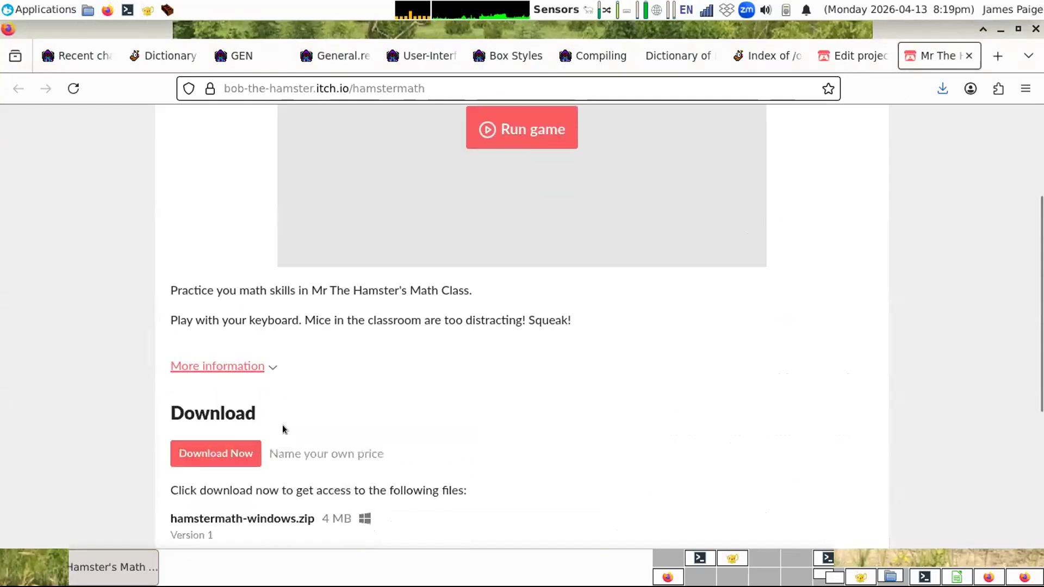
{"action": "scroll", "coordinate": [279, 423], "scroll_direction": "up", "scroll_amount": 6}
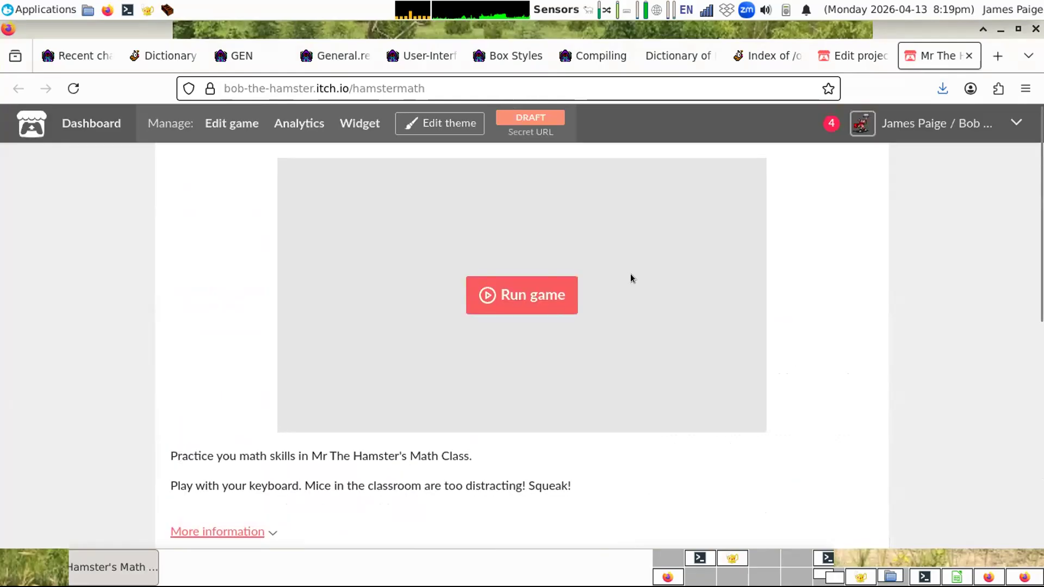
{"action": "left_click", "coordinate": [967, 56]}
Step: Correct the capitalization in the tagline so that it reads "Stay in hamster math school, kids!"
{"action": "scroll", "coordinate": [104, 389], "scroll_direction": "down", "scroll_amount": 5}
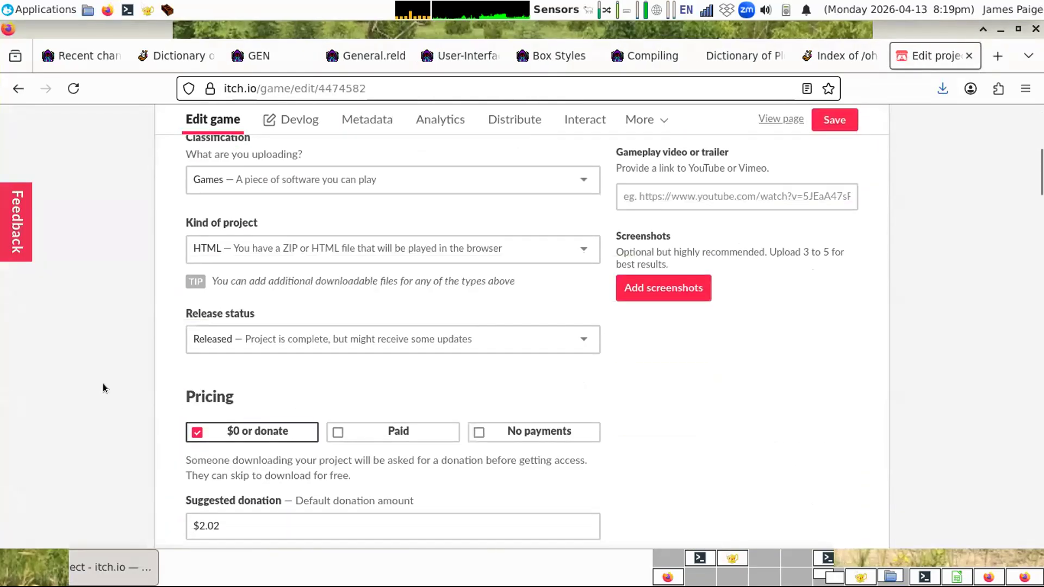
{"action": "scroll", "coordinate": [103, 388], "scroll_direction": "up", "scroll_amount": 3}
{"action": "left_click", "coordinate": [196, 266]}
{"action": "type", "text": "t"}
{"action": "key", "text": "Delete"}
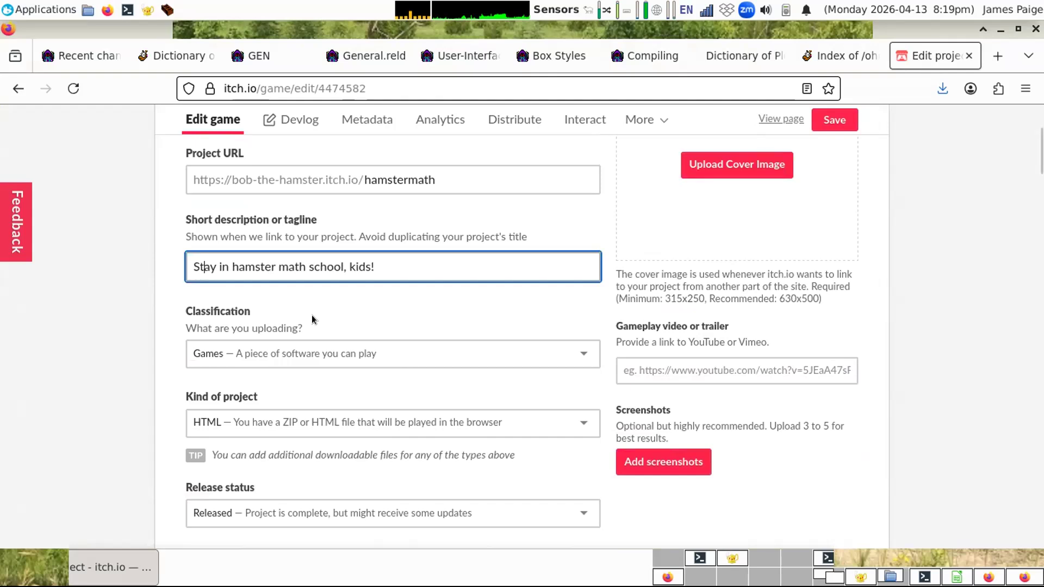
Step: Enable automatic start on page load and the fullscreen button in the embed's frame options
{"action": "scroll", "coordinate": [130, 413], "scroll_direction": "down", "scroll_amount": 3}
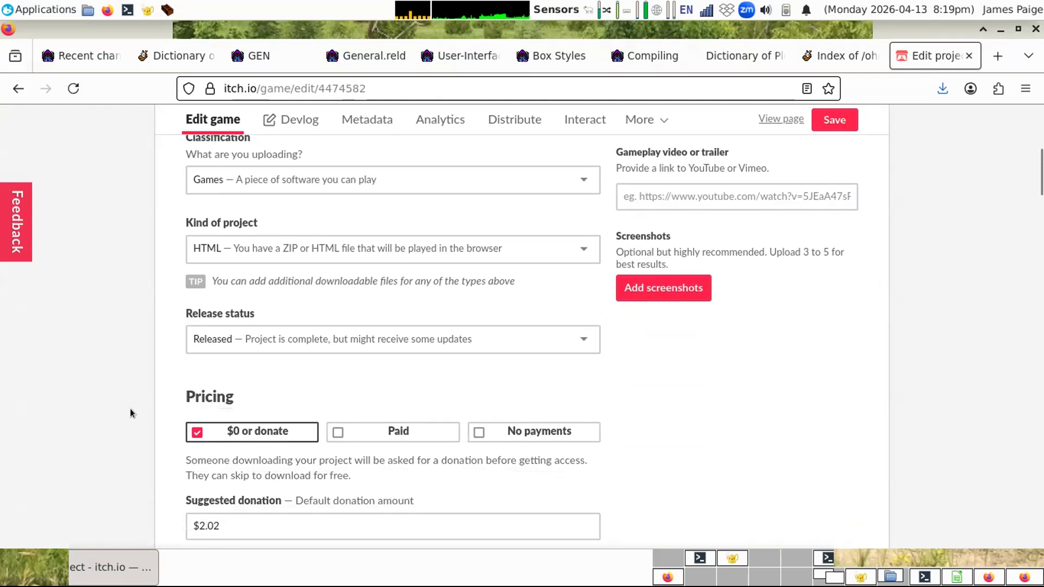
{"action": "scroll", "coordinate": [131, 413], "scroll_direction": "down", "scroll_amount": 12}
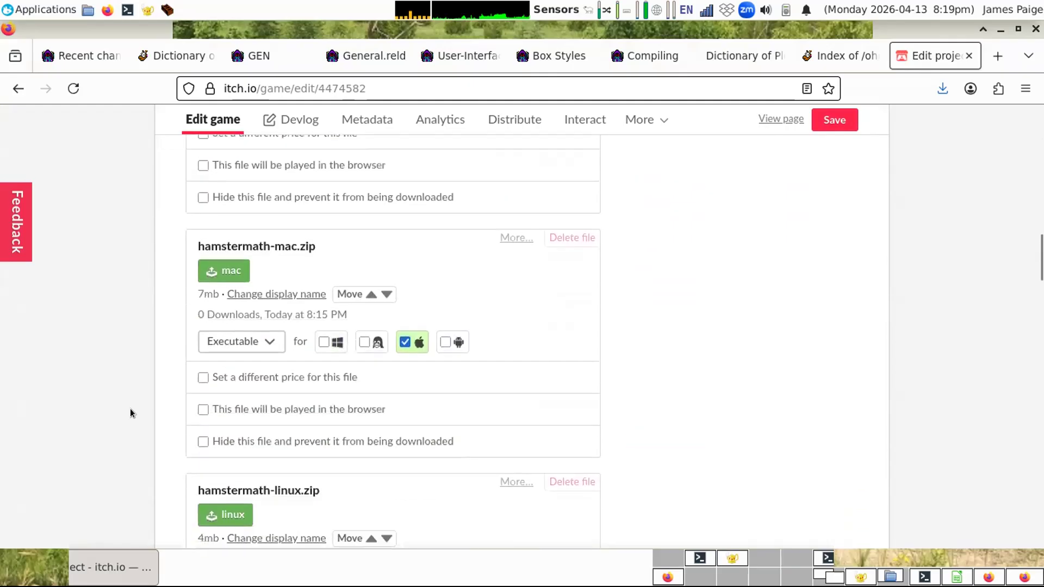
{"action": "scroll", "coordinate": [130, 413], "scroll_direction": "down", "scroll_amount": 15}
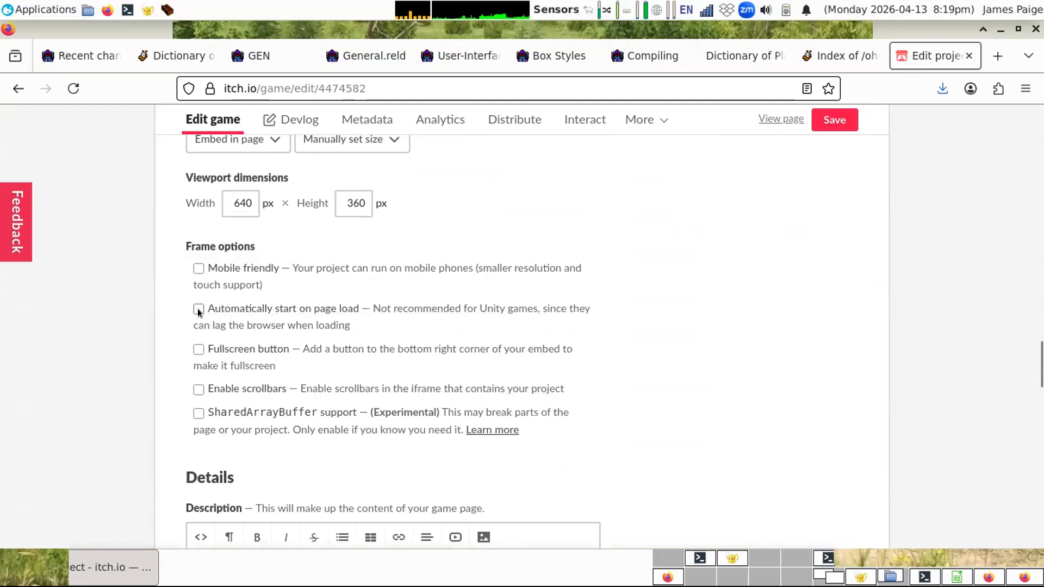
{"action": "left_click", "coordinate": [198, 310]}
Step: Set the height of the embed's viewport to 400 px
{"action": "scroll", "coordinate": [297, 261], "scroll_direction": "up", "scroll_amount": 3}
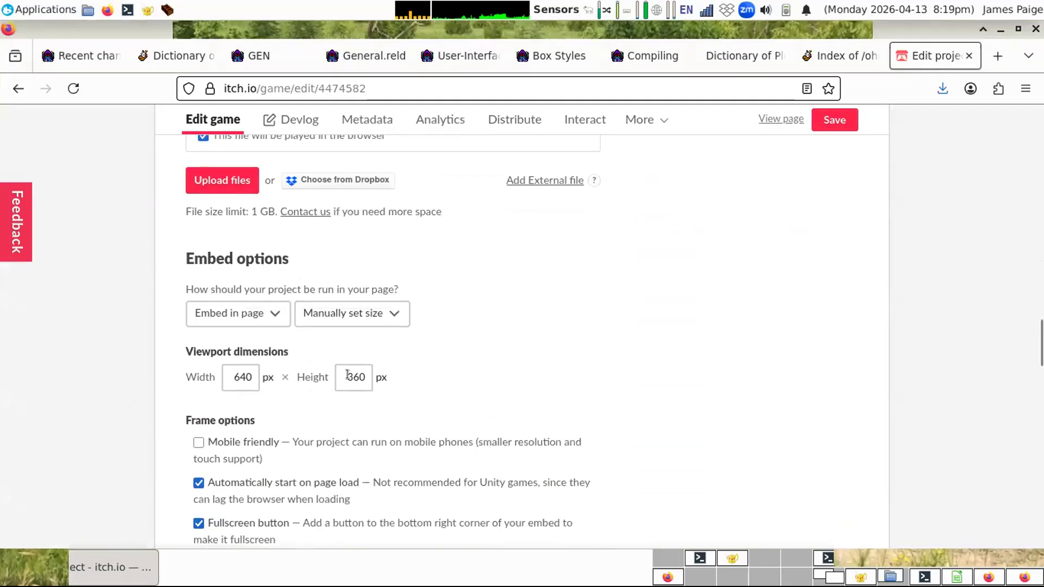
{"action": "left_click_drag", "start_coordinate": [338, 377], "coordinate": [374, 374]}
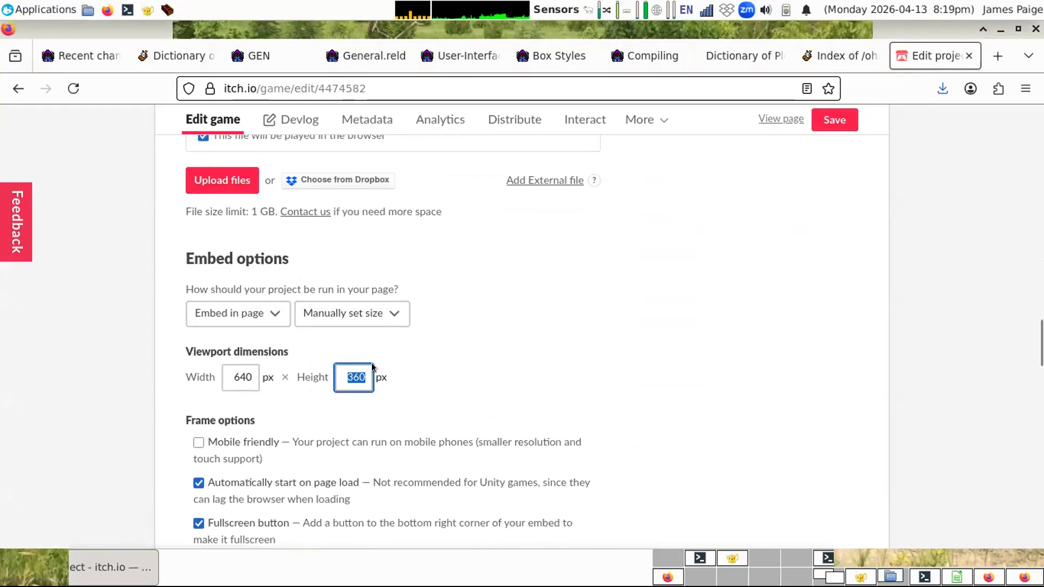
{"action": "type", "text": "400"}
{"action": "left_click", "coordinate": [508, 373]}
{"action": "scroll", "coordinate": [531, 300], "scroll_direction": "down", "scroll_amount": 1}
{"action": "scroll", "coordinate": [532, 300], "scroll_direction": "down", "scroll_amount": 3}
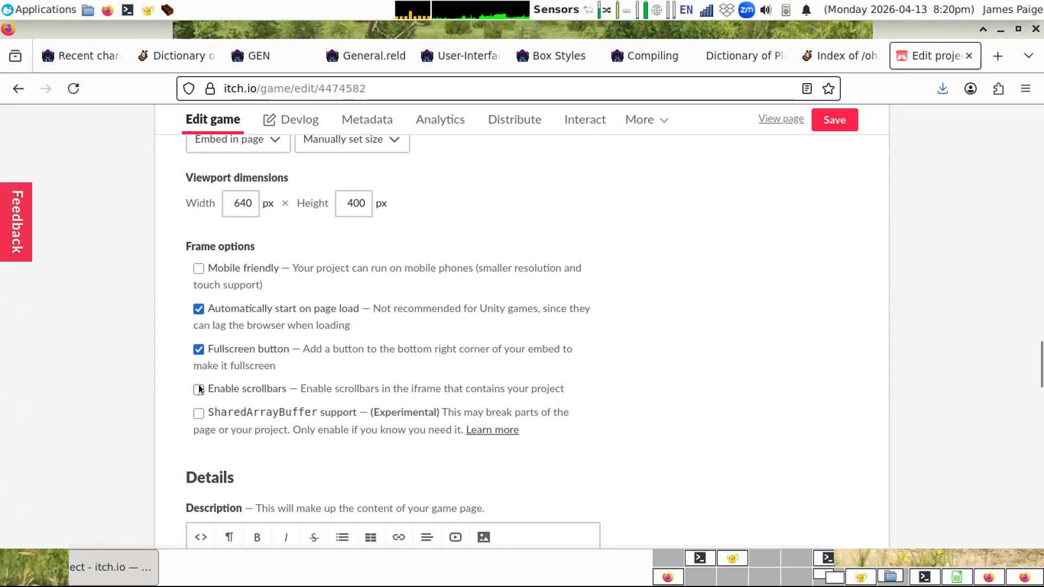
Step: Save the project and open its game page separately to test the embedded web build
{"action": "scroll", "coordinate": [808, 285], "scroll_direction": "down", "scroll_amount": 15}
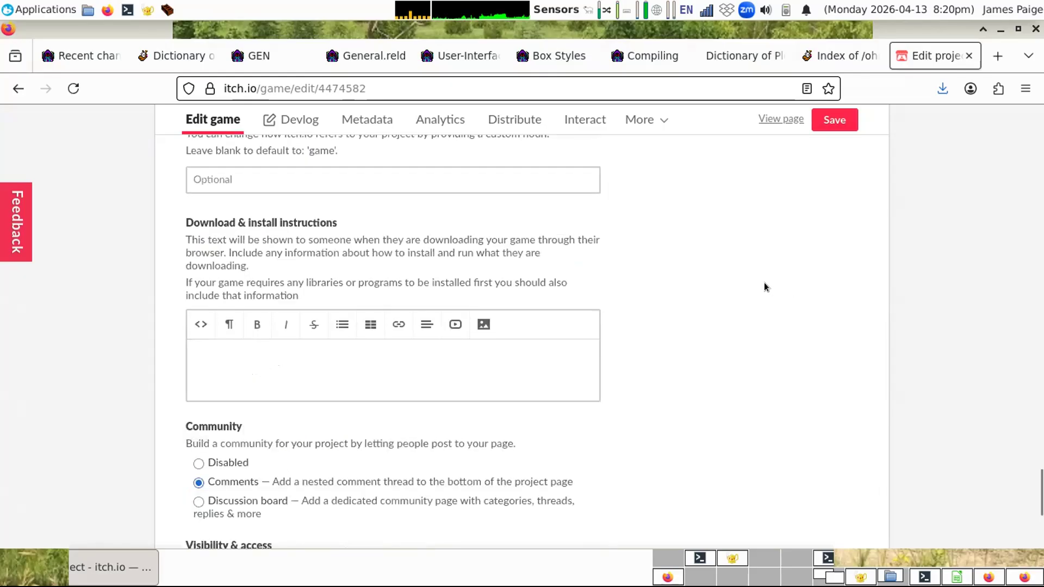
{"action": "scroll", "coordinate": [761, 286], "scroll_direction": "down", "scroll_amount": 5}
{"action": "left_click", "coordinate": [203, 413]}
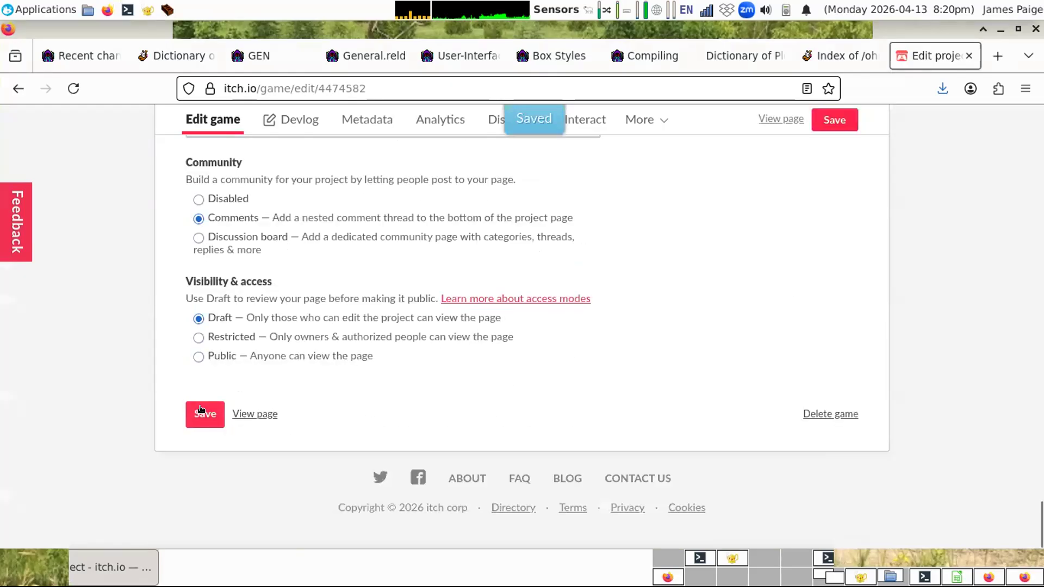
{"action": "scroll", "coordinate": [666, 314], "scroll_direction": "up", "scroll_amount": 15}
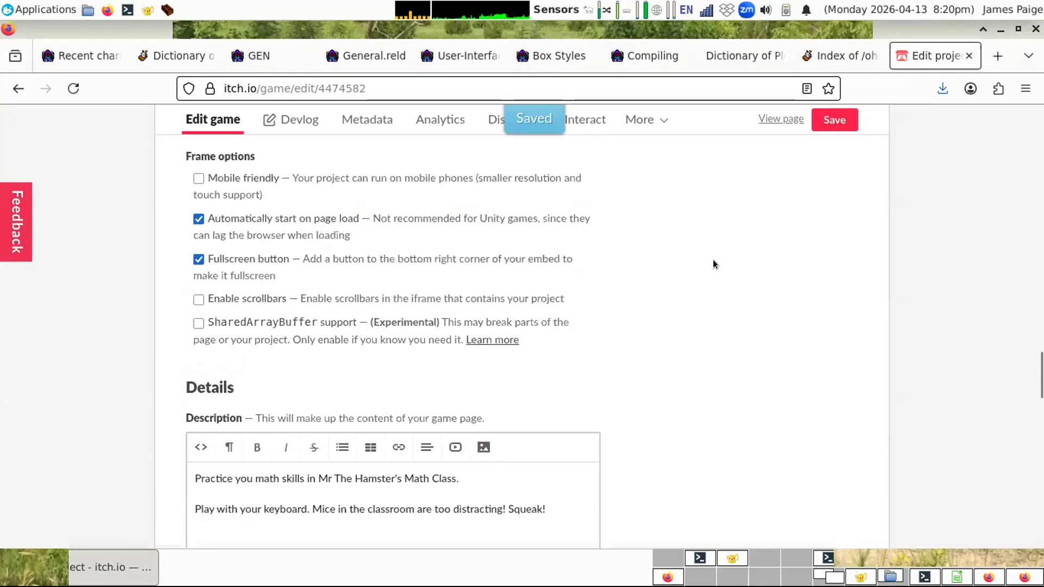
{"action": "middle_click", "coordinate": [775, 120]}
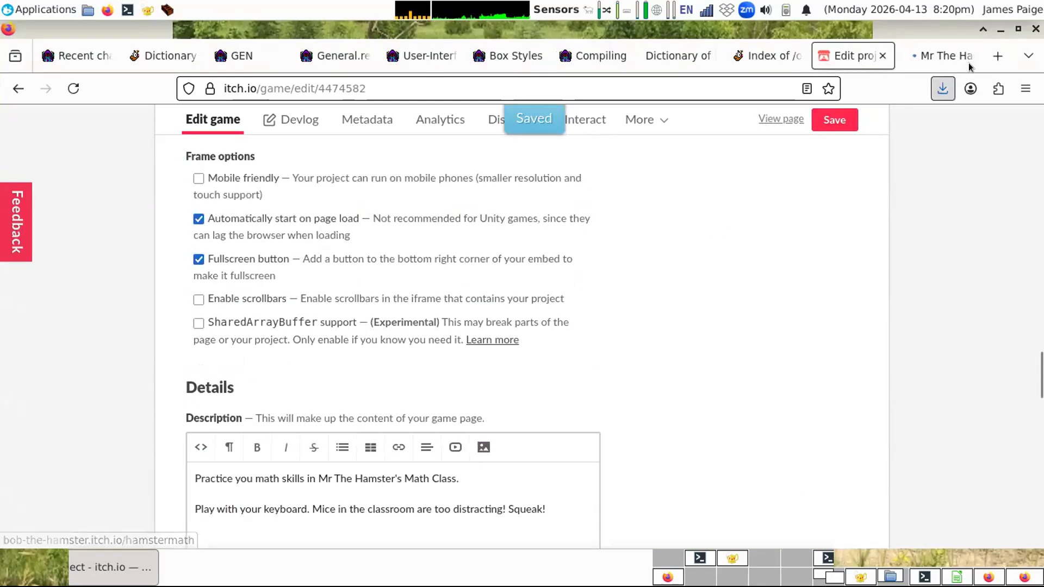
{"action": "left_click", "coordinate": [944, 46]}
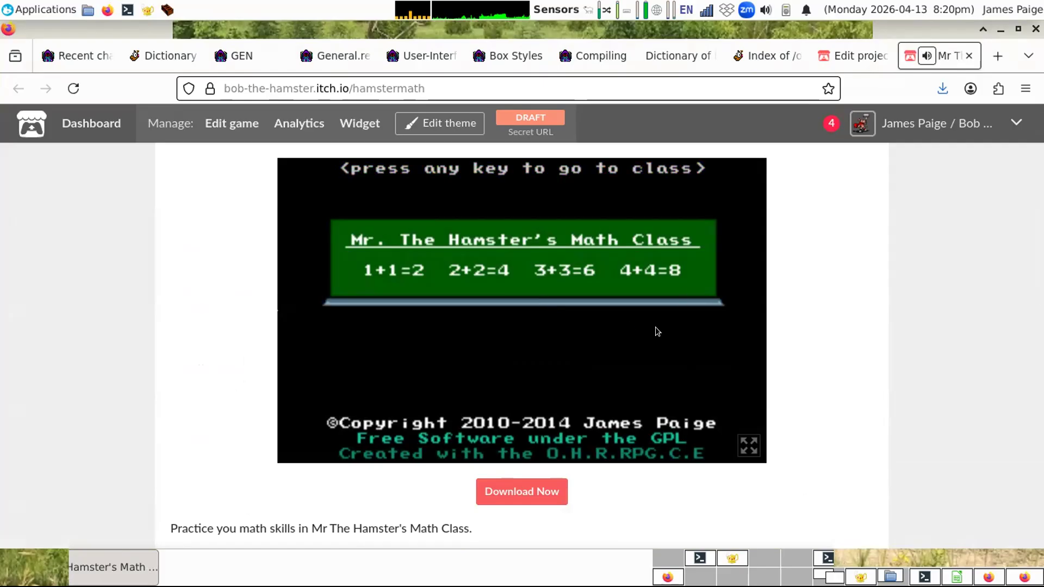
Step: Check the description and download section on the game page, and start the embedded game past its title screen
{"action": "scroll", "coordinate": [593, 482], "scroll_direction": "down", "scroll_amount": 2}
{"action": "scroll", "coordinate": [594, 483], "scroll_direction": "down", "scroll_amount": 4}
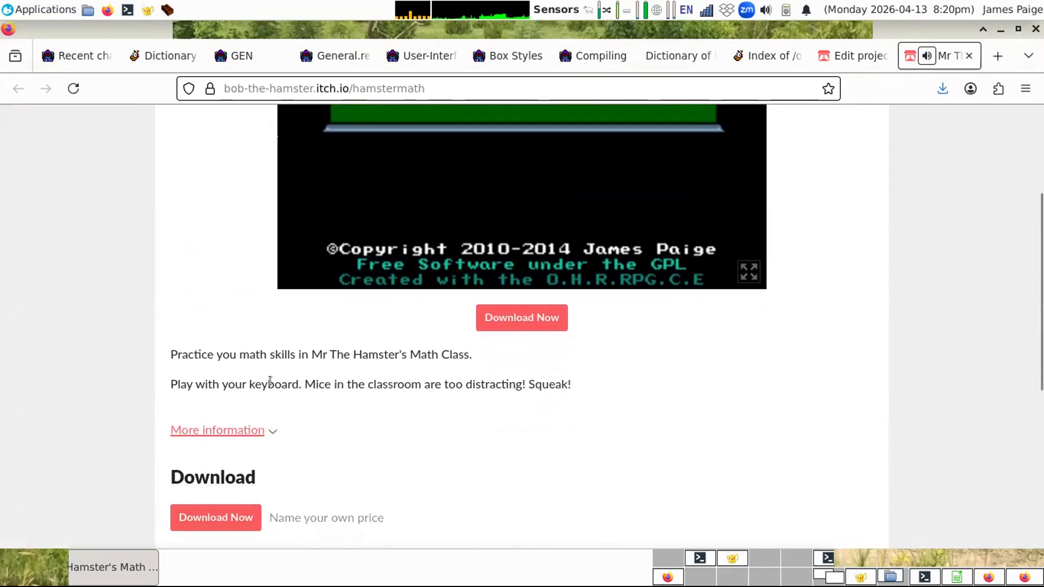
{"action": "scroll", "coordinate": [270, 381], "scroll_direction": "up", "scroll_amount": 6}
{"action": "left_click", "coordinate": [546, 322]}
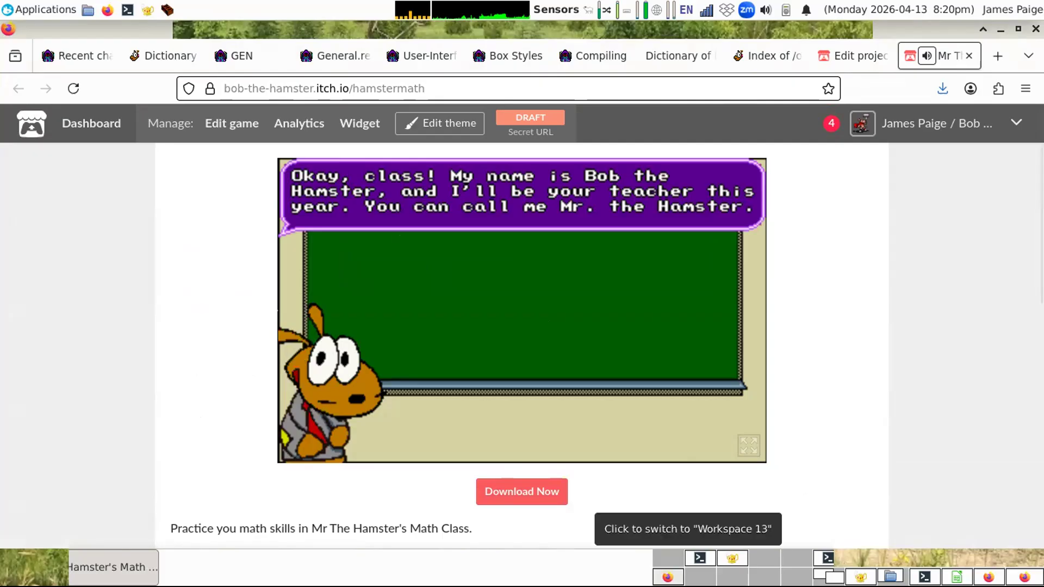
Step: Capture a region screenshot of the embedded game area and copy it to the clipboard
{"action": "key", "text": "Print"}
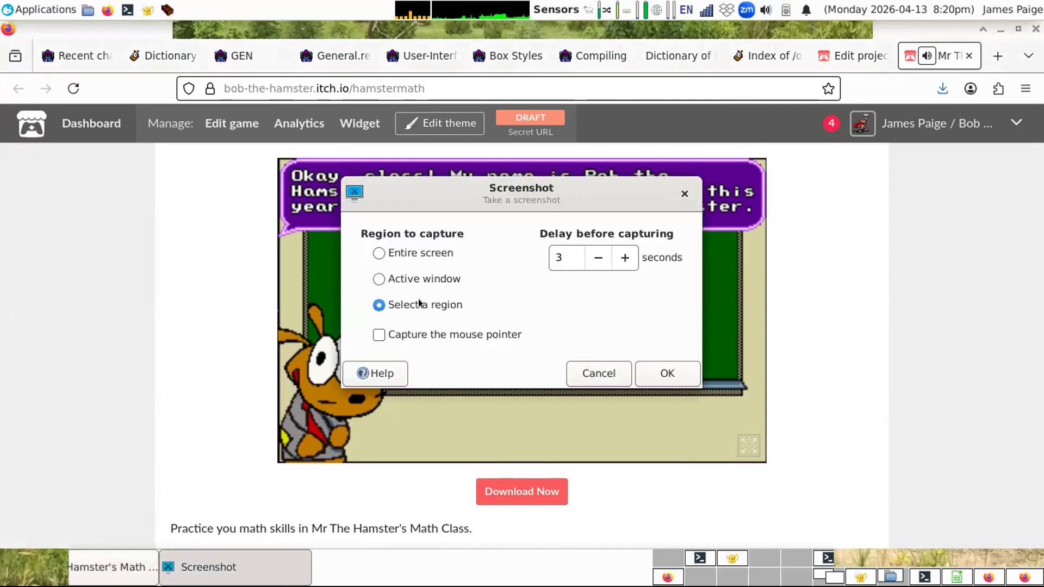
{"action": "left_click", "coordinate": [683, 367]}
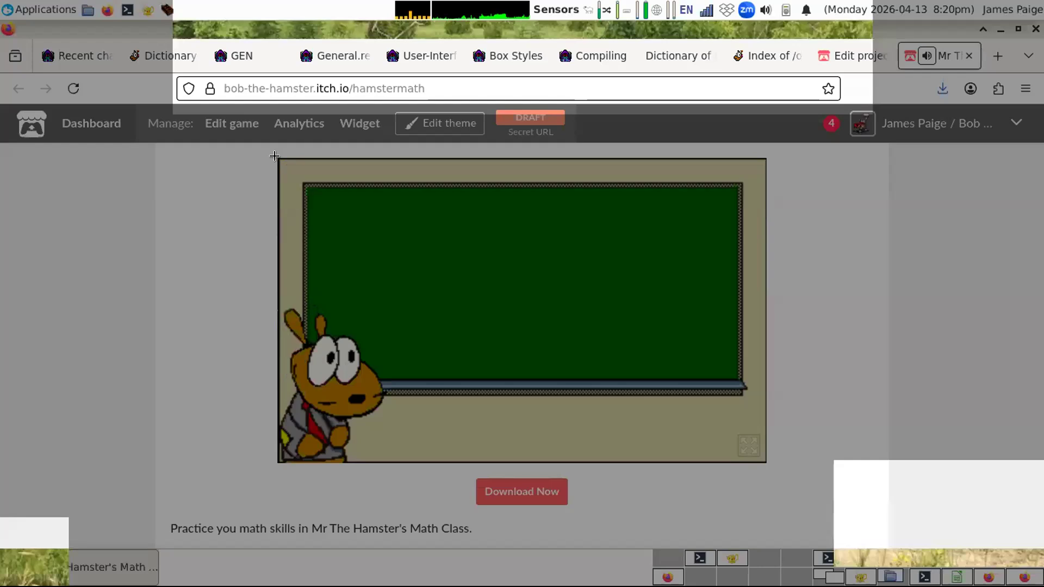
{"action": "left_click_drag", "start_coordinate": [274, 155], "coordinate": [763, 464]}
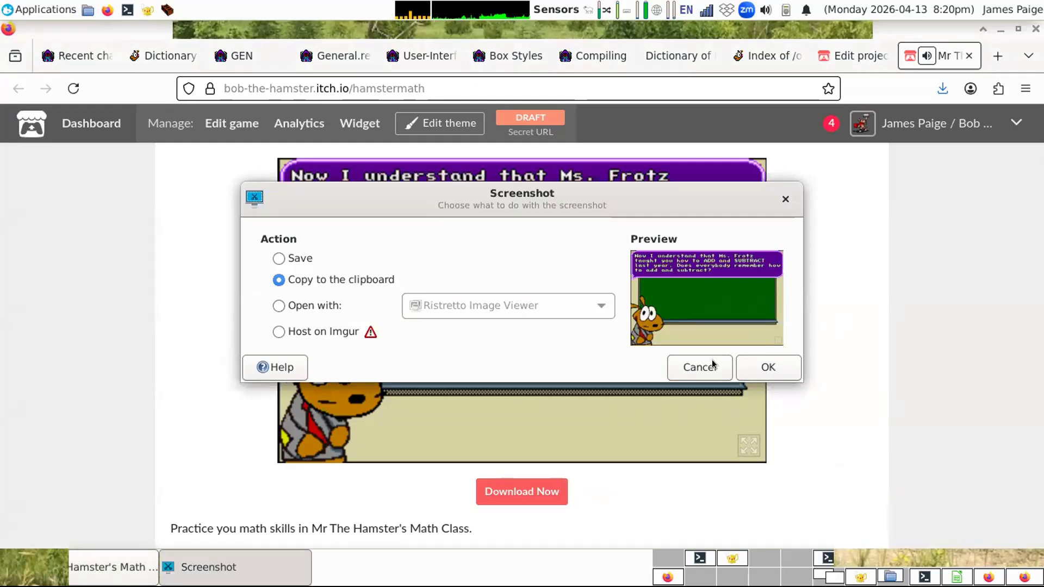
{"action": "left_click", "coordinate": [766, 369]}
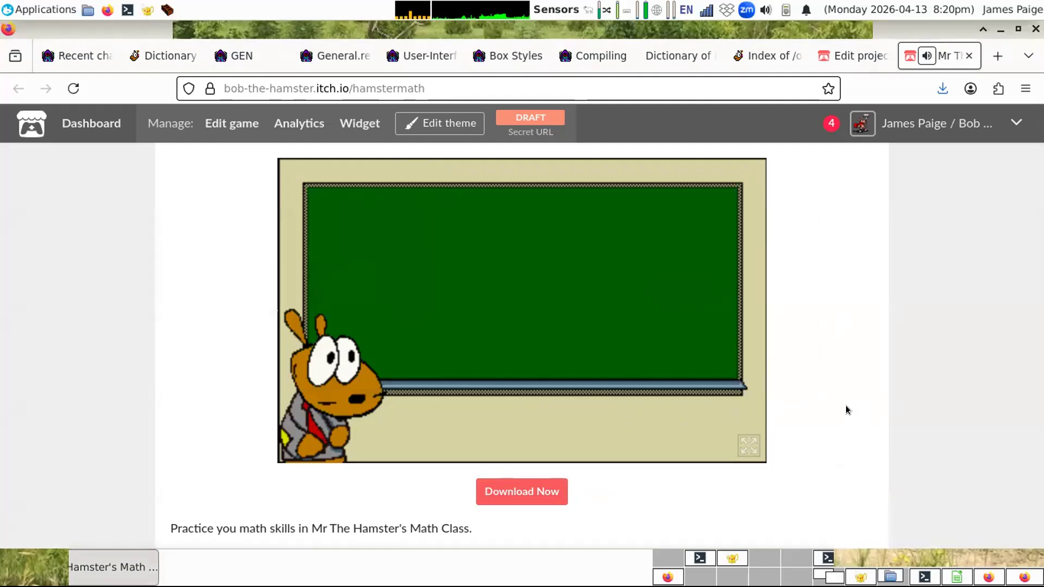
Step: Advance past the game's introduction and start the Multiplication tables lesson
{"action": "left_click", "coordinate": [510, 291]}
{"action": "key", "text": "Down"}
{"action": "key", "text": "Up"}
{"action": "key", "text": "Down"}
{"action": "key", "text": "Down"}
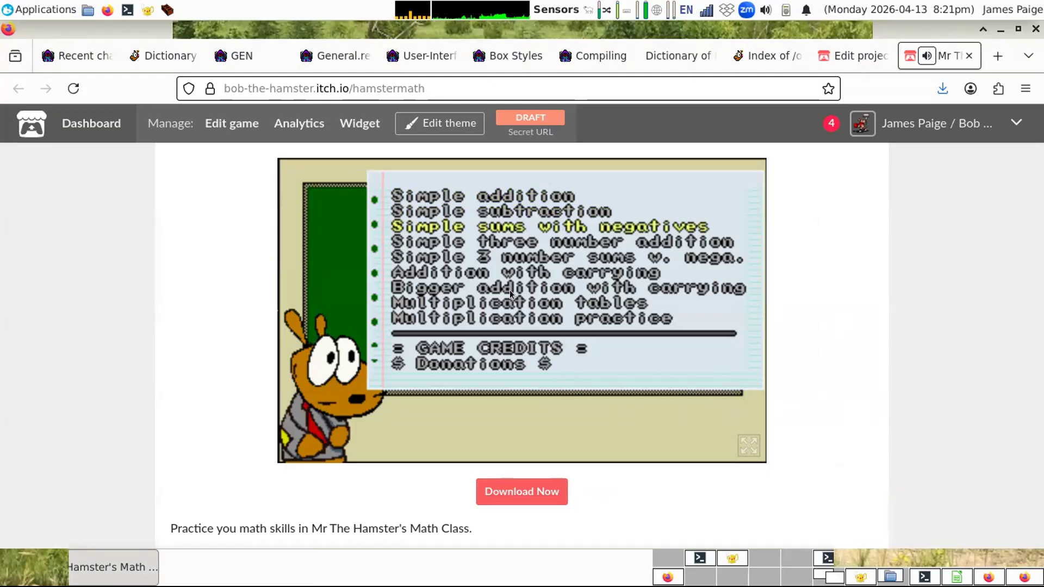
{"action": "key", "text": "Down"}
{"action": "key", "text": "Down"}
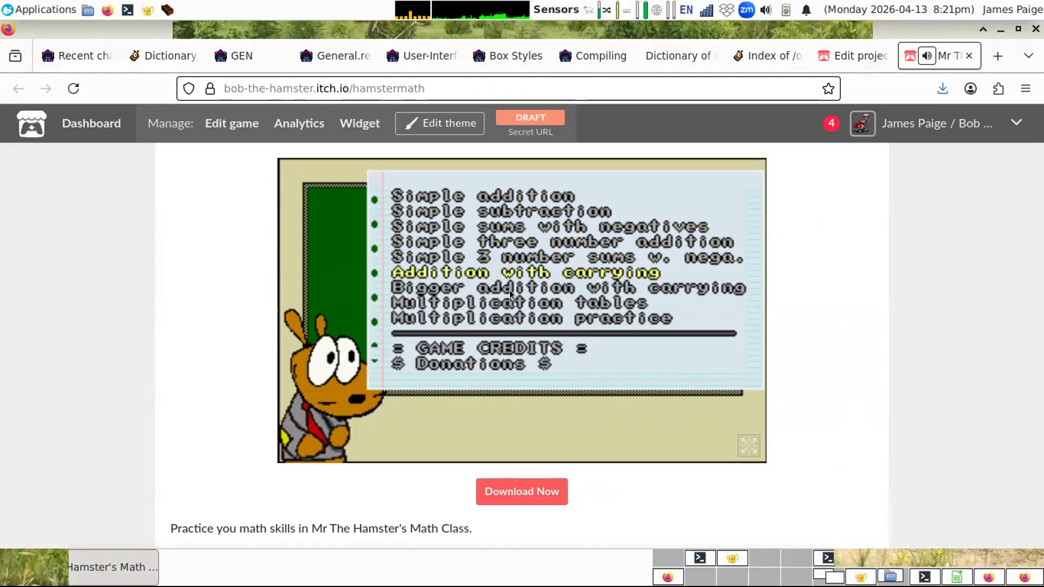
{"action": "key", "text": "Down"}
{"action": "key", "text": "Down"}
{"action": "key", "text": "Return"}
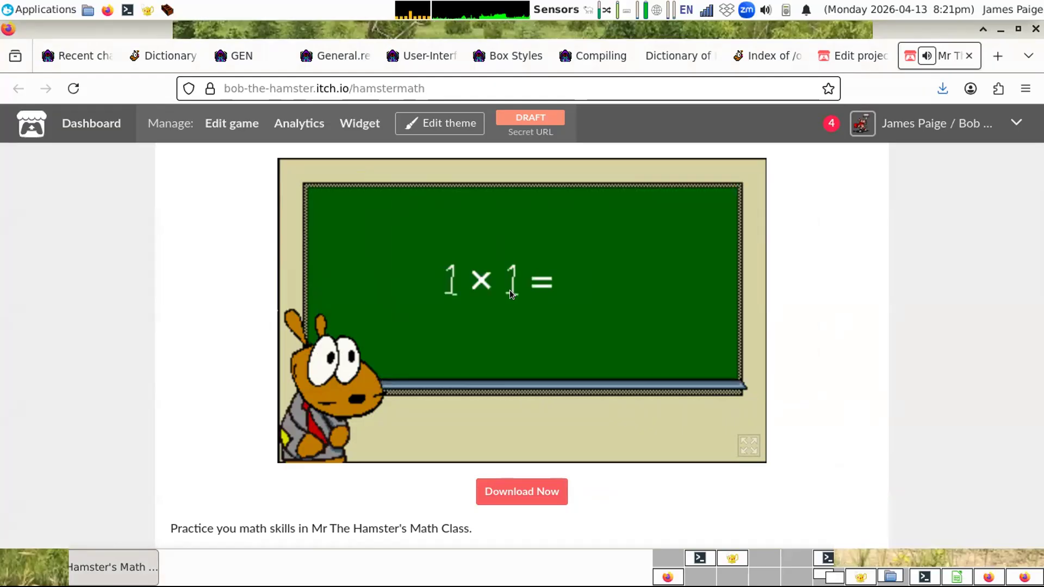
Step: Answer the first three multiplication problems with 1, 2 and 3, and stop the lesson
{"action": "type", "text": "1"}
{"action": "key", "text": "Return"}
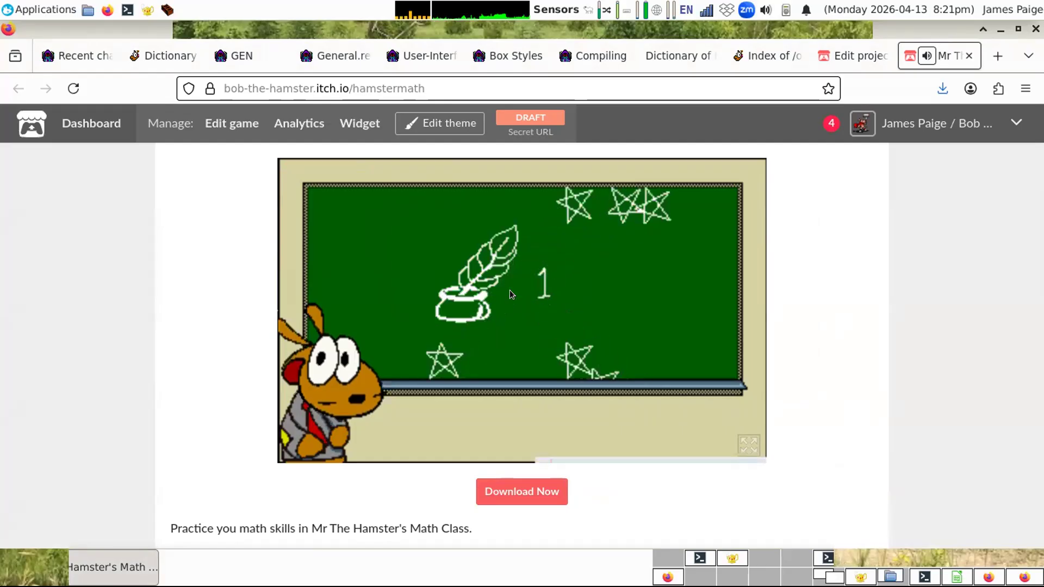
{"action": "type", "text": "2 = 2"}
{"action": "key", "text": "Return"}
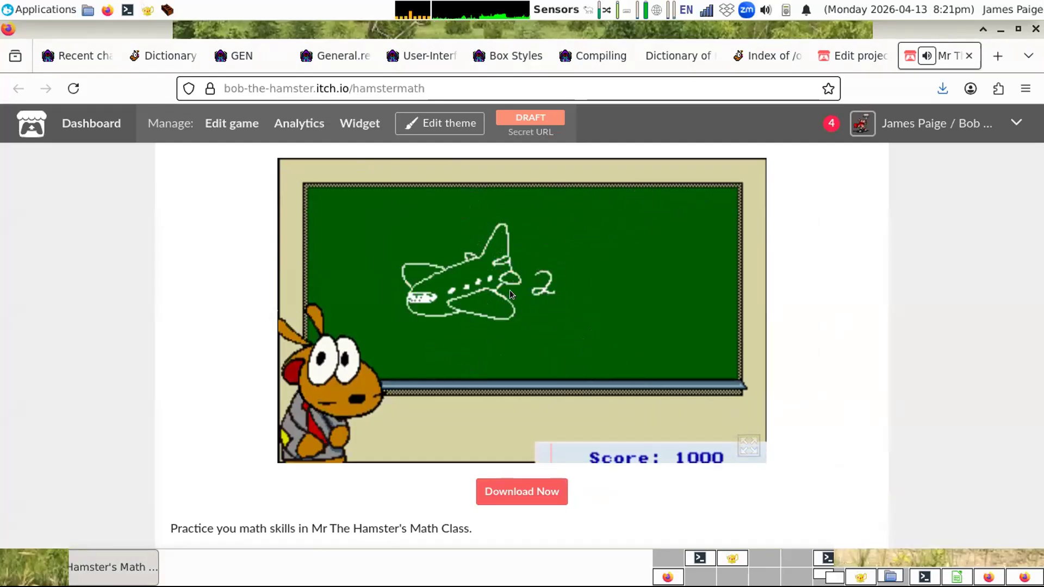
{"action": "type", "text": "3"}
{"action": "key", "text": "Return"}
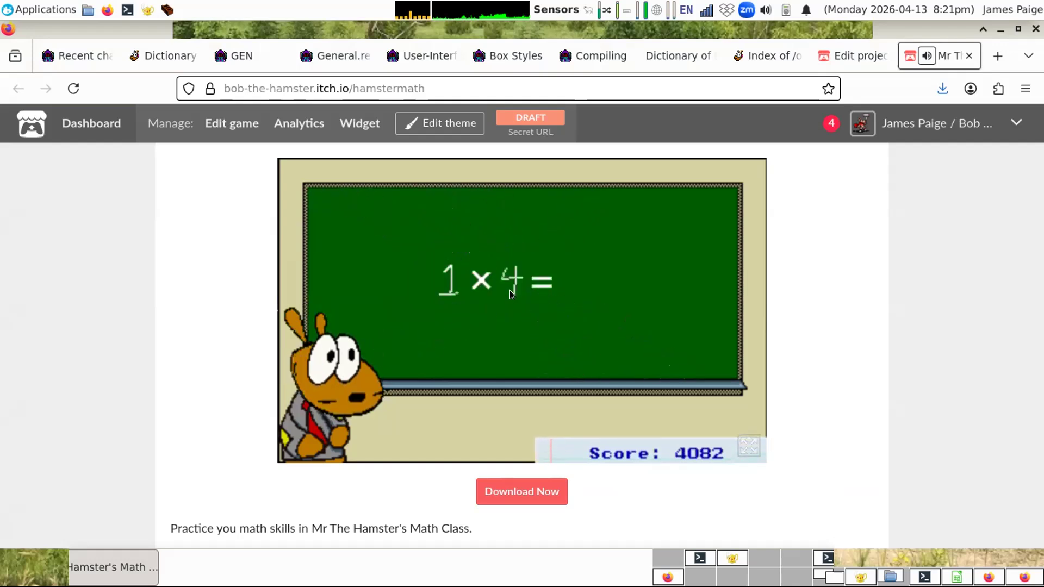
{"action": "key", "text": "Escape"}
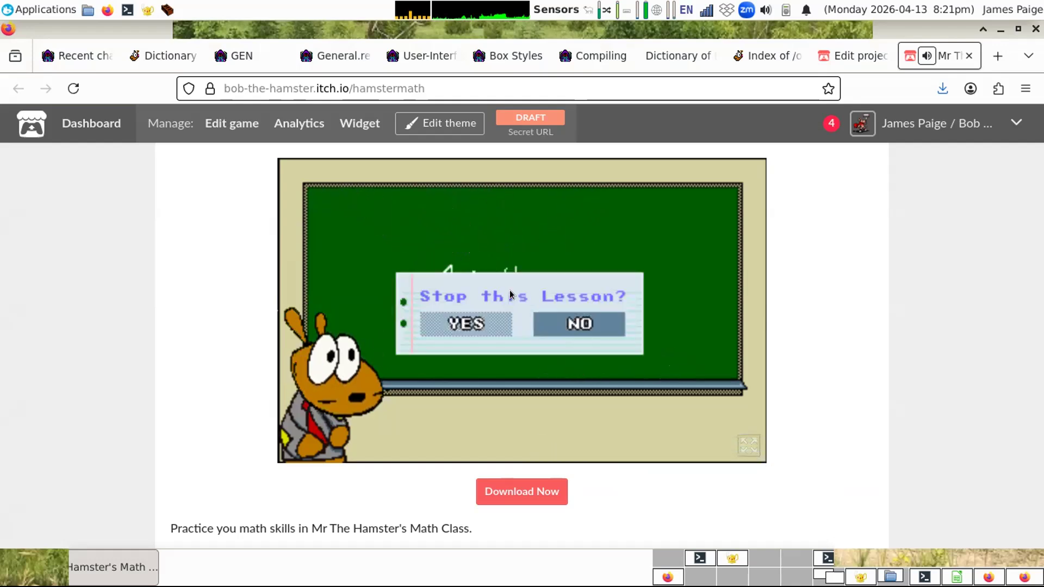
{"action": "left_click", "coordinate": [445, 324]}
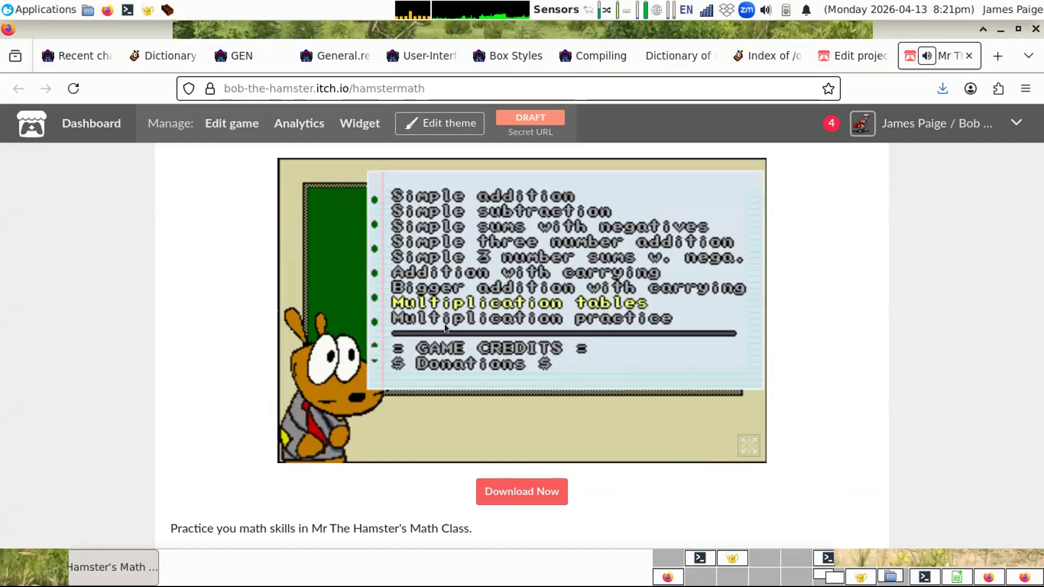
Step: Move through the lesson menu to the Donations entry and back up to Multiplication practice
{"action": "key", "text": "Down"}
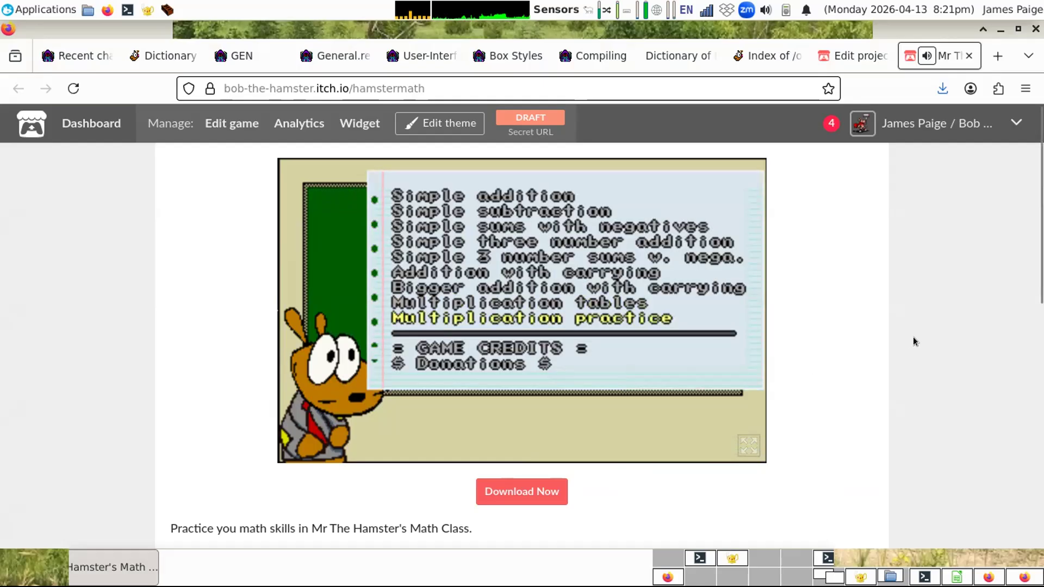
{"action": "key", "text": "Down"}
{"action": "key", "text": "Down"}
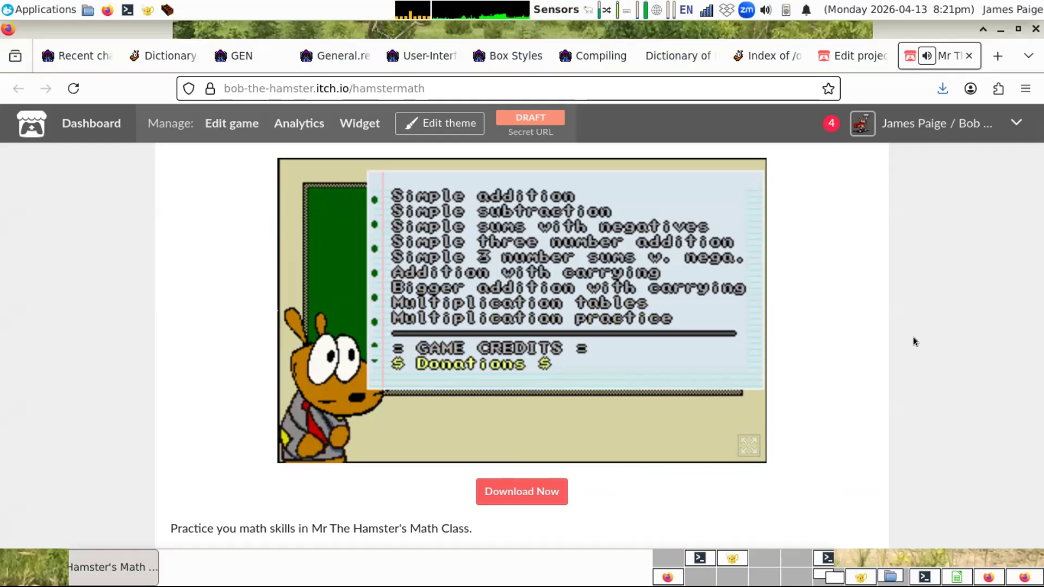
{"action": "key", "text": "Up"}
{"action": "key", "text": "Up"}
{"action": "key", "text": "Up"}
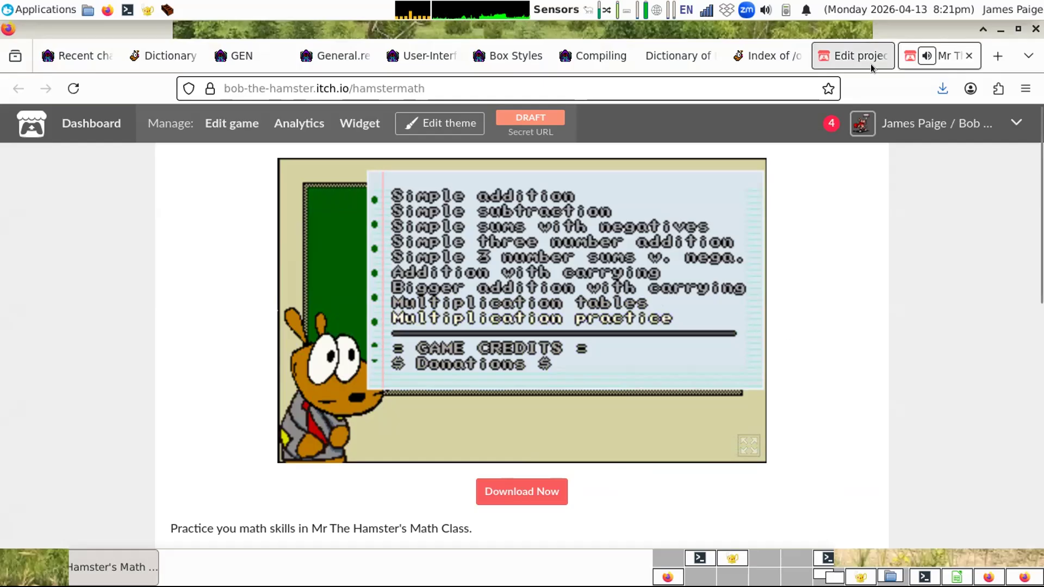
Step: Test the embedded game in full screen and return to the normal page view
{"action": "mouse_move", "coordinate": [870, 64]}
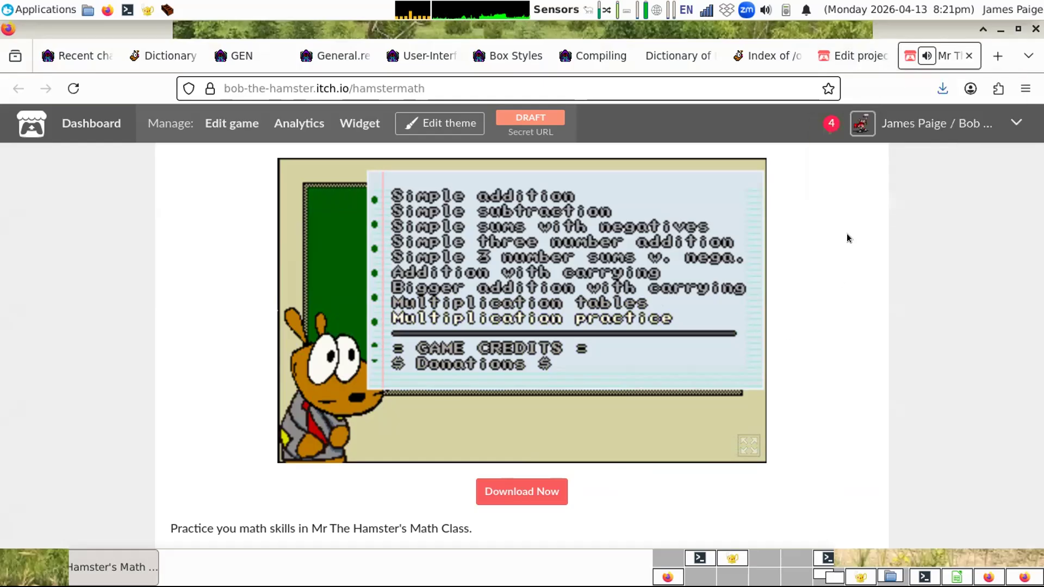
{"action": "left_click", "coordinate": [749, 446]}
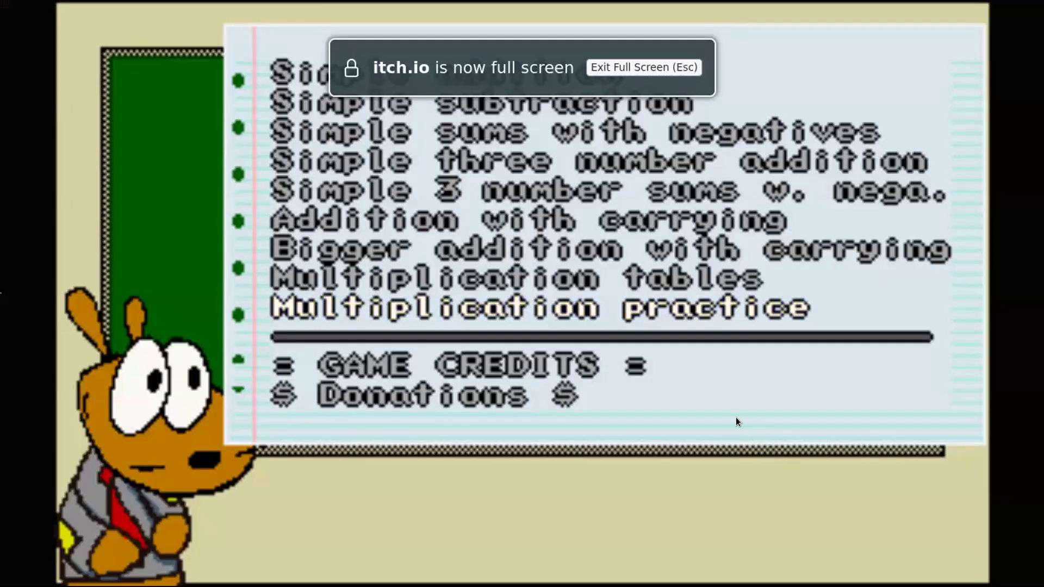
{"action": "key", "text": "Escape"}
Step: Return to the project's edit page and review the Visibility & access options at its end
{"action": "left_click", "coordinate": [859, 66]}
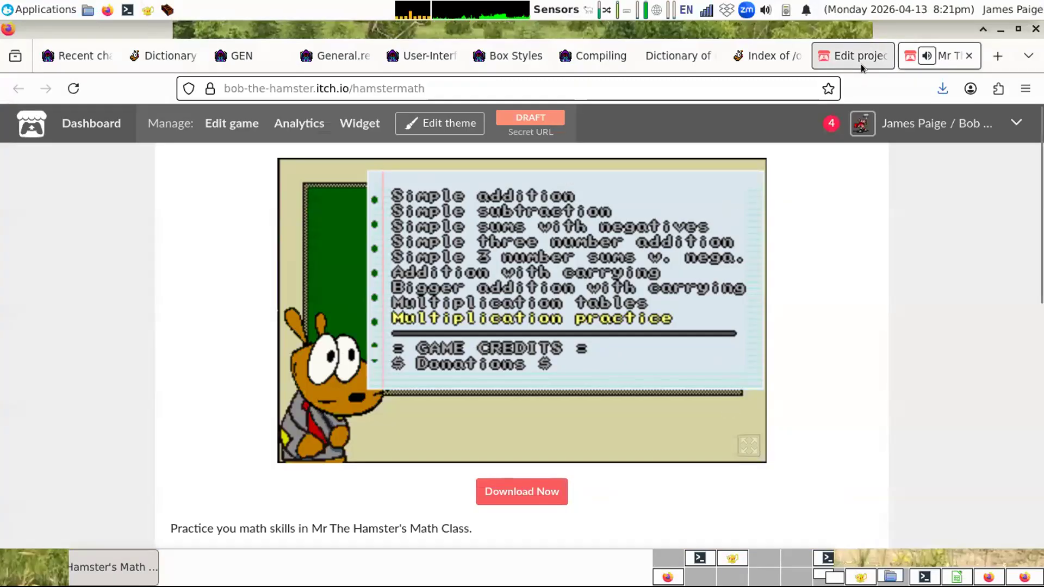
{"action": "scroll", "coordinate": [560, 326], "scroll_direction": "down", "scroll_amount": 20}
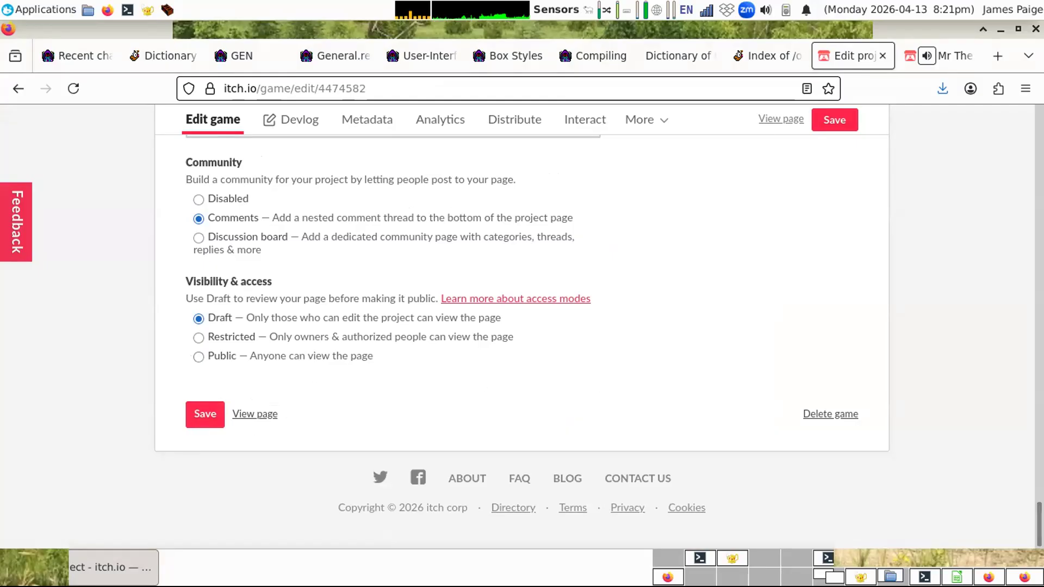
{"action": "mouse_move", "coordinate": [962, 58]}
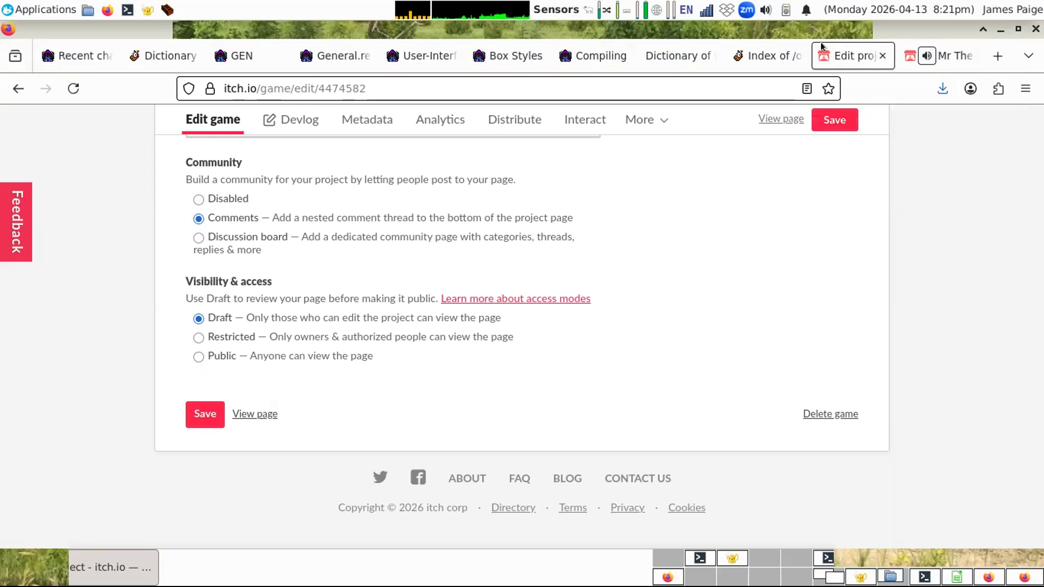
{"action": "left_click", "coordinate": [843, 46]}
{"action": "left_click", "coordinate": [865, 422]}
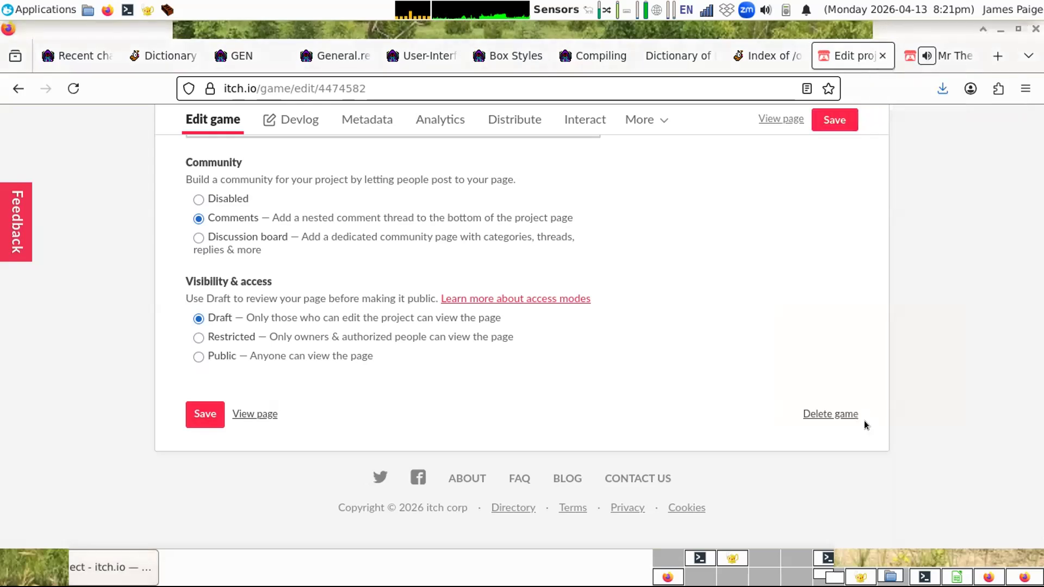